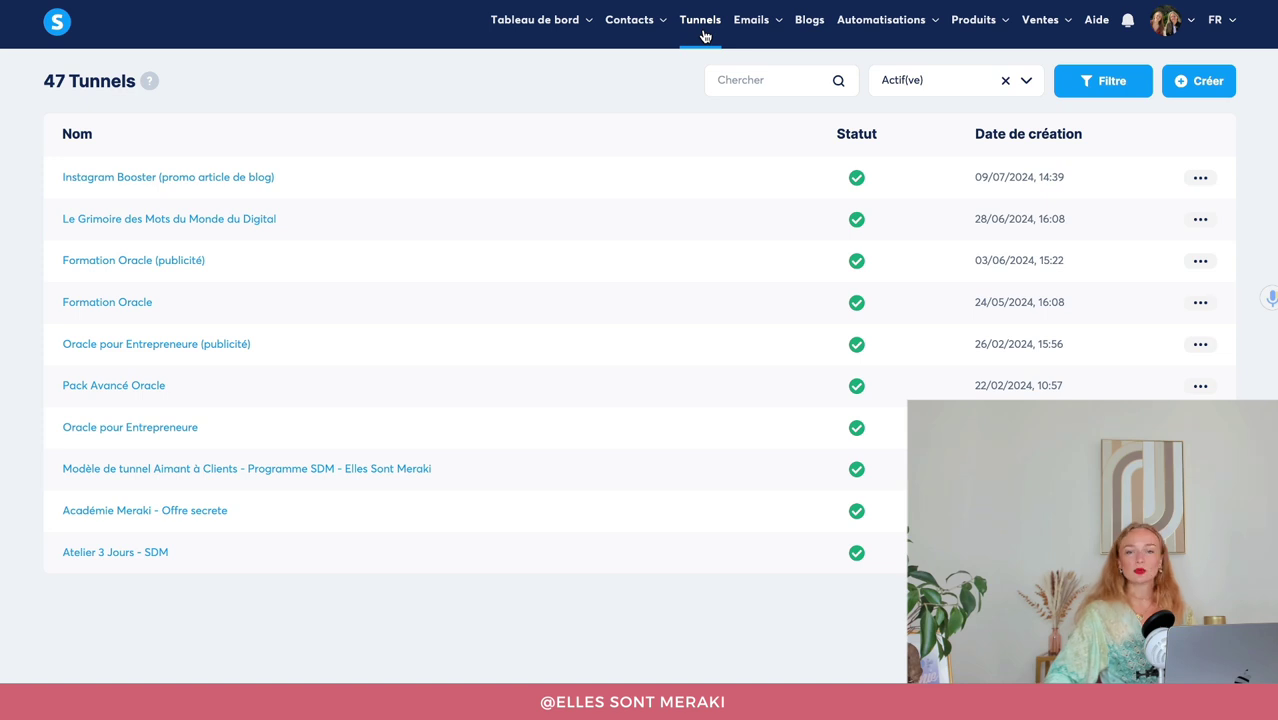
click(1186, 98)
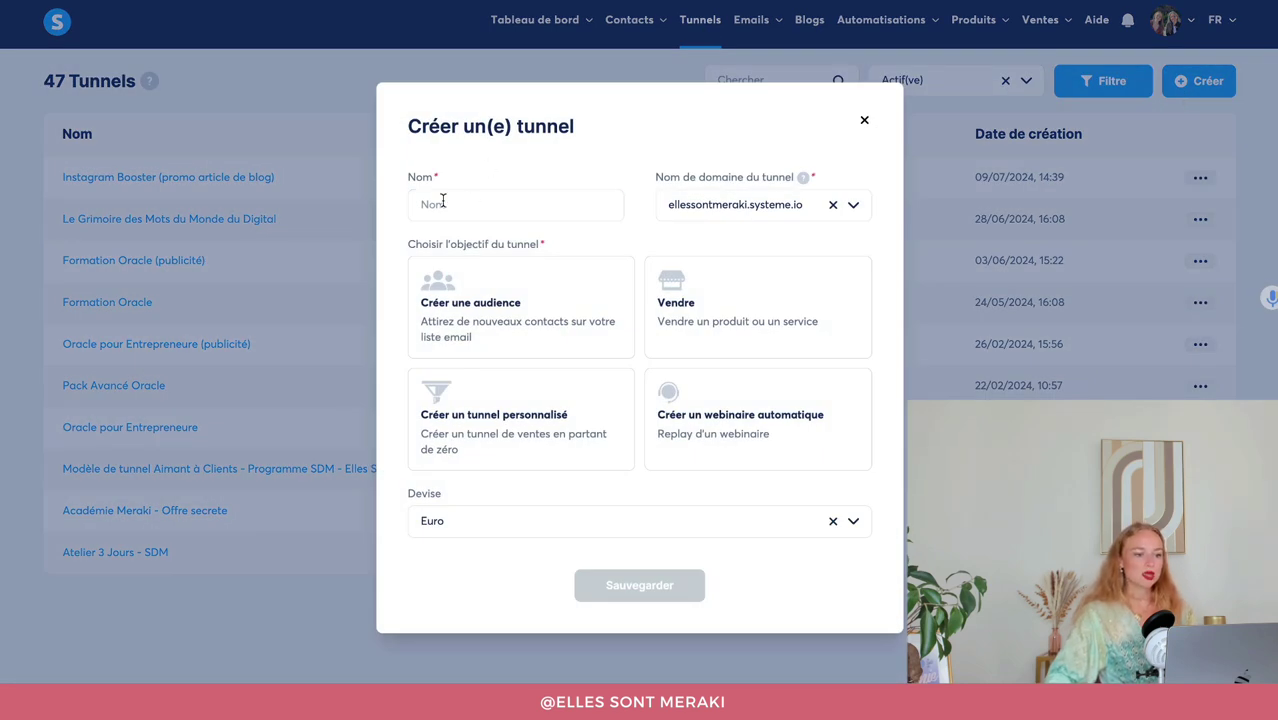
click(442, 202)
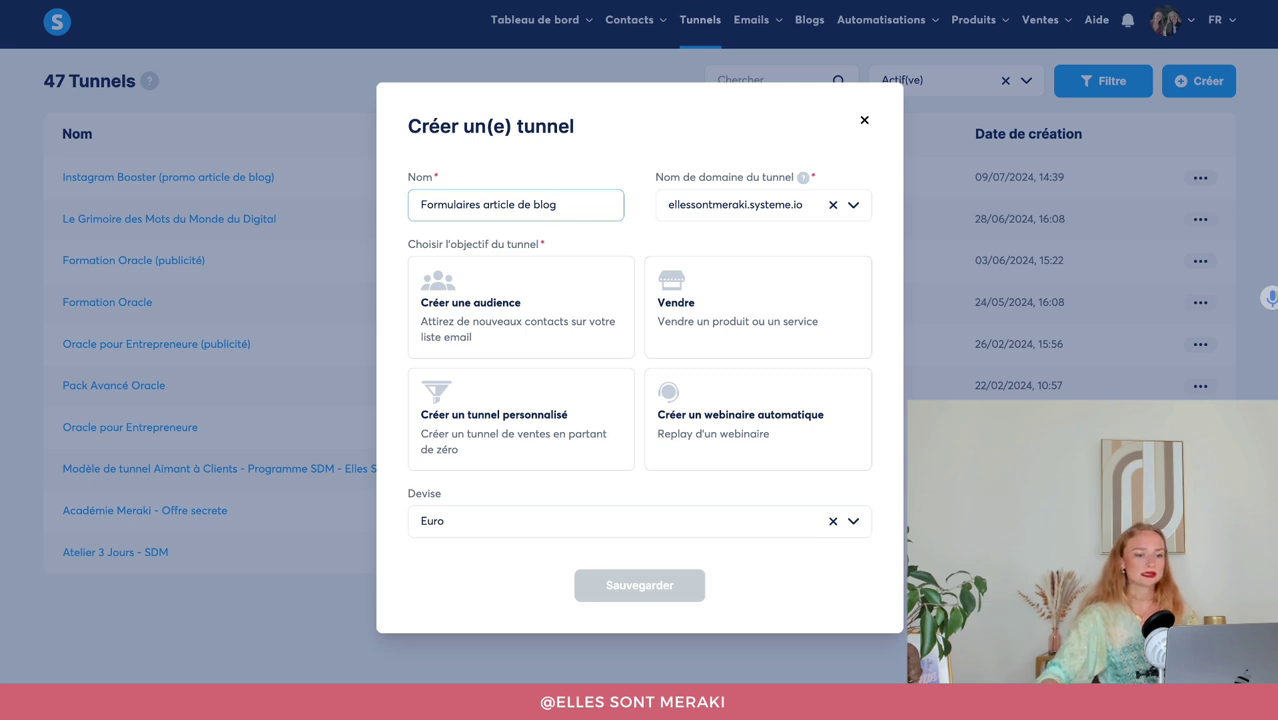
click(770, 207)
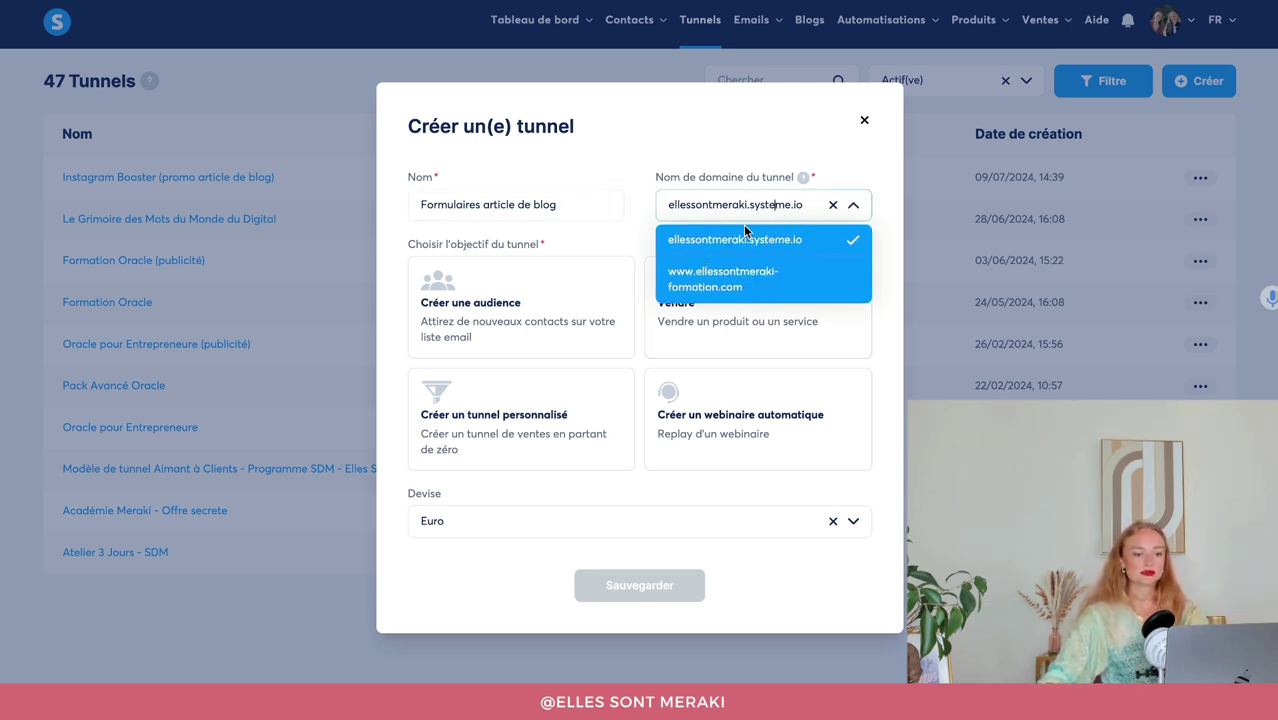
click(740, 287)
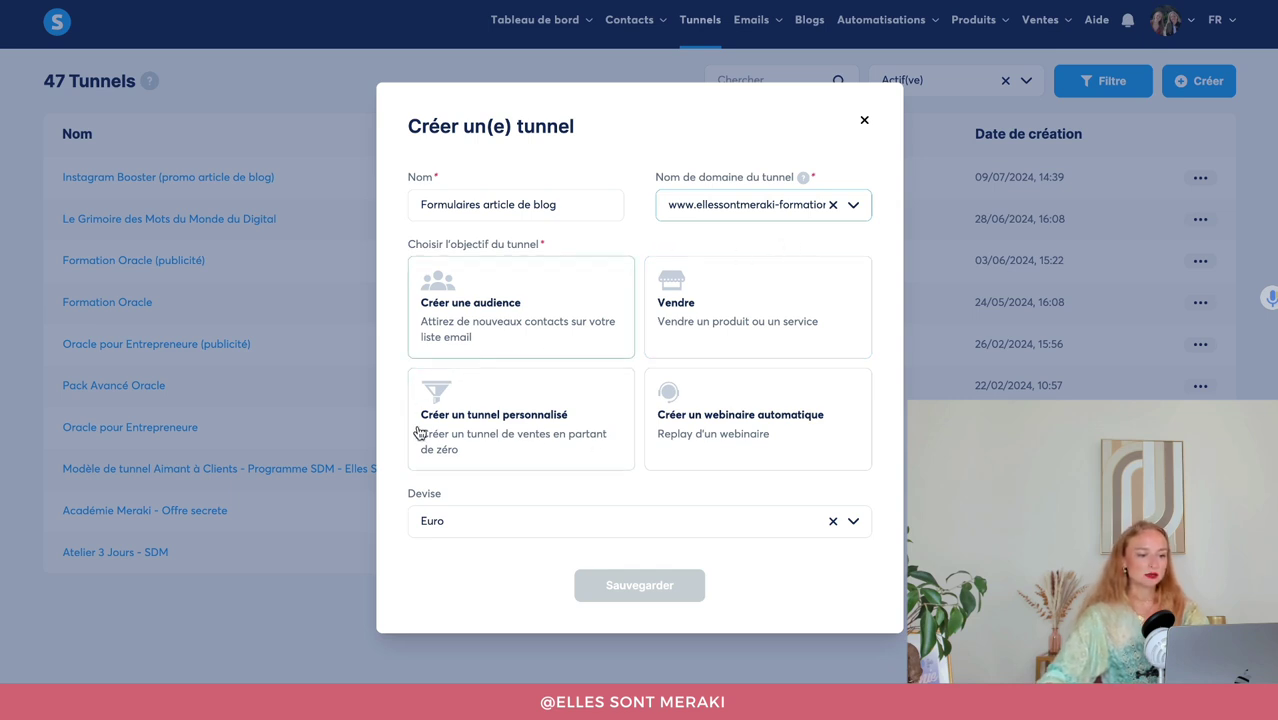
click(500, 456)
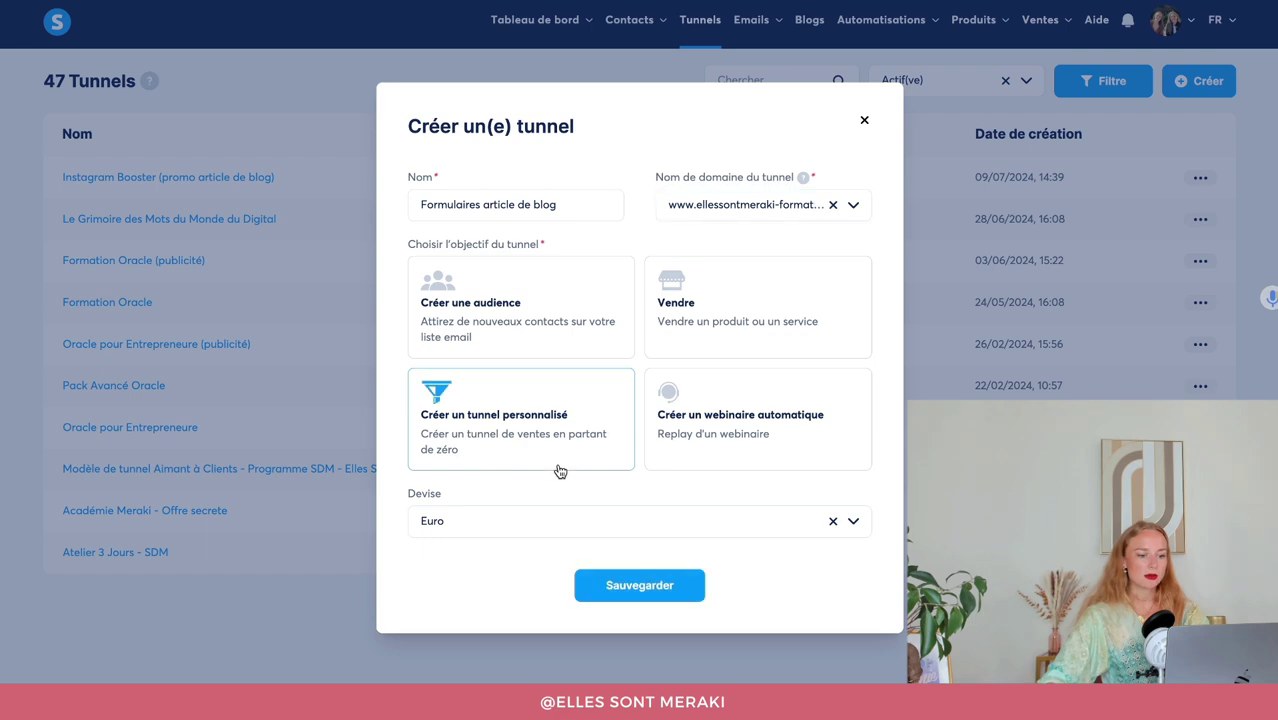
click(639, 586)
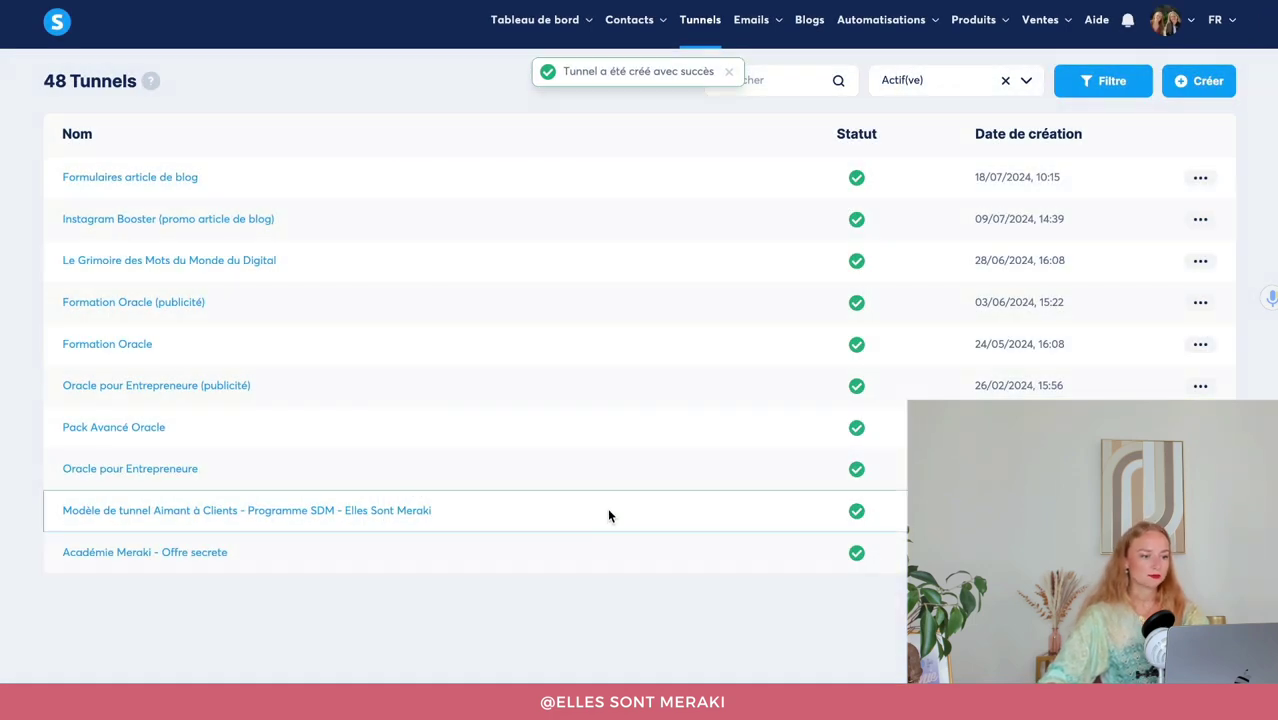
Open the "Formulaires article de blog" funnel and start a new funnel step named "Formulaire Ressource SEO Instagram".
click(141, 180)
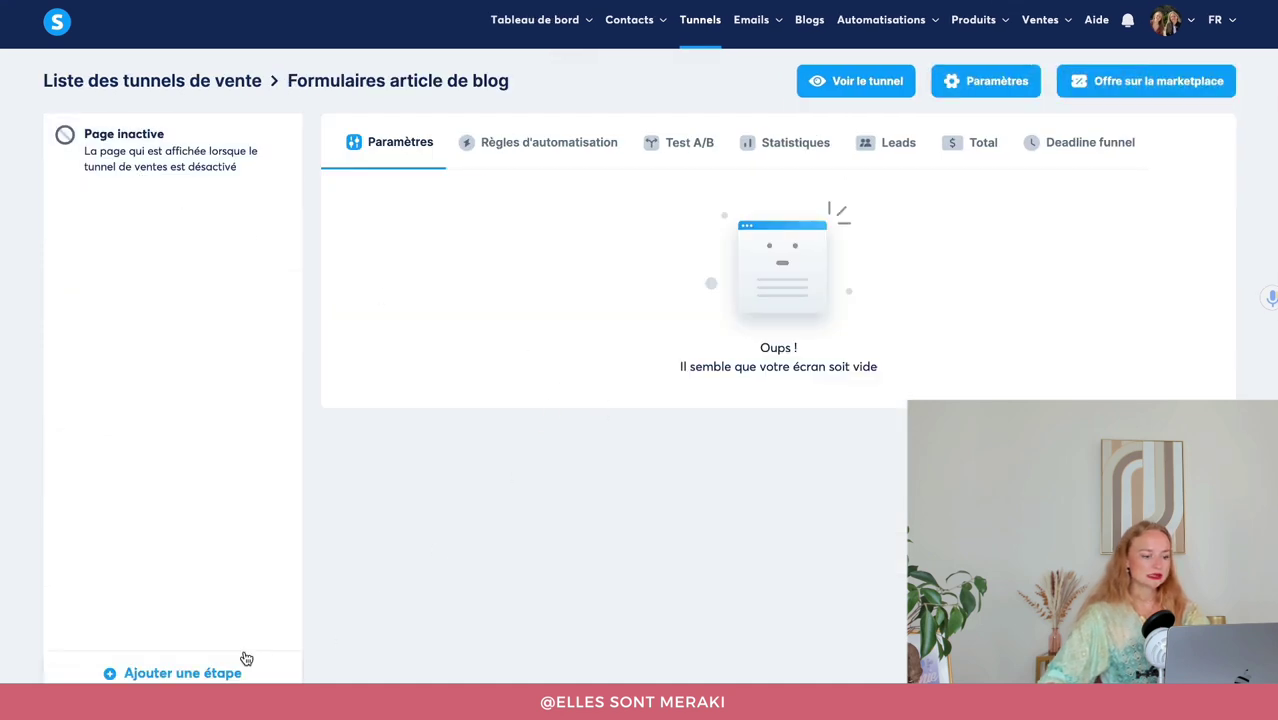
click(141, 676)
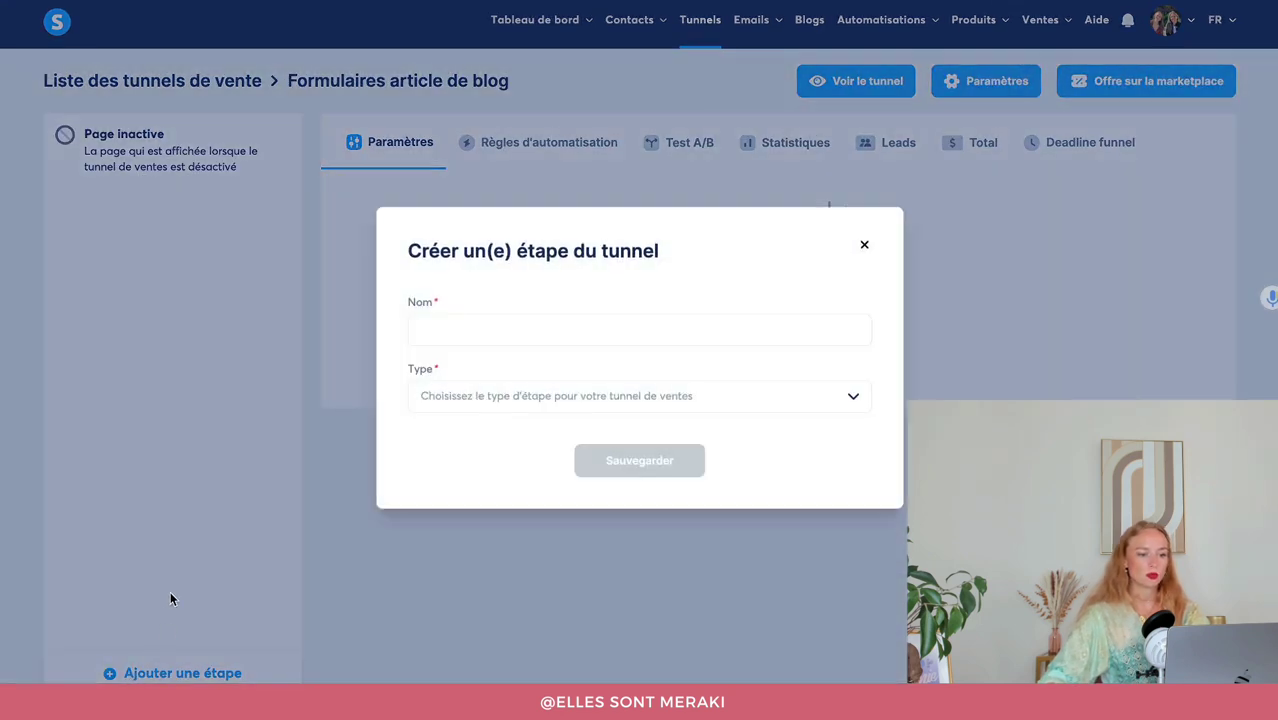
click(457, 323)
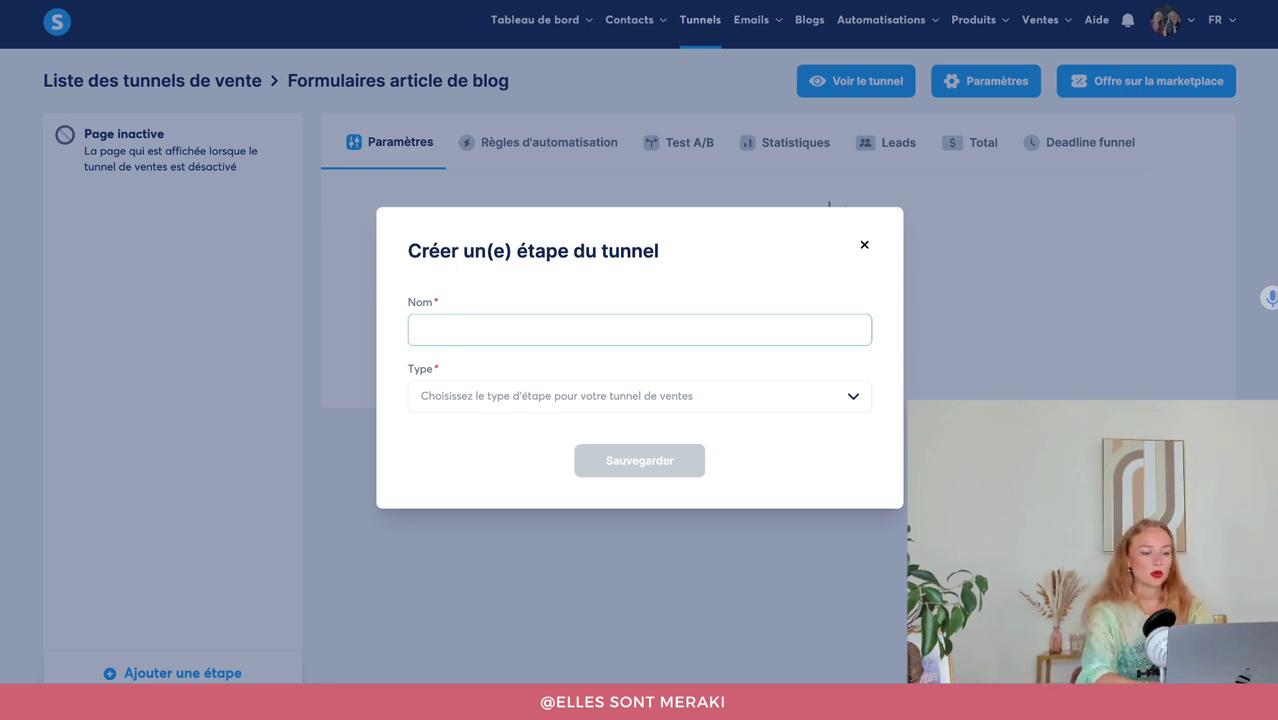
text(Formulai)
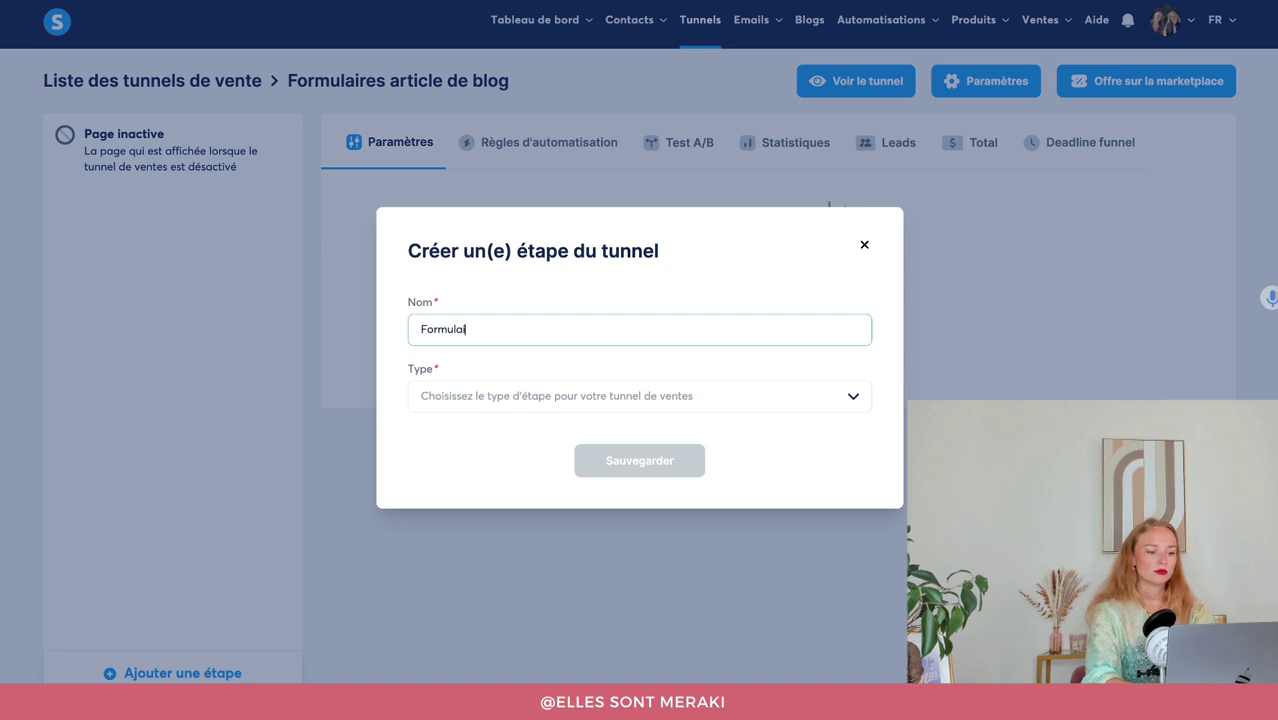
text(re Ressourc)
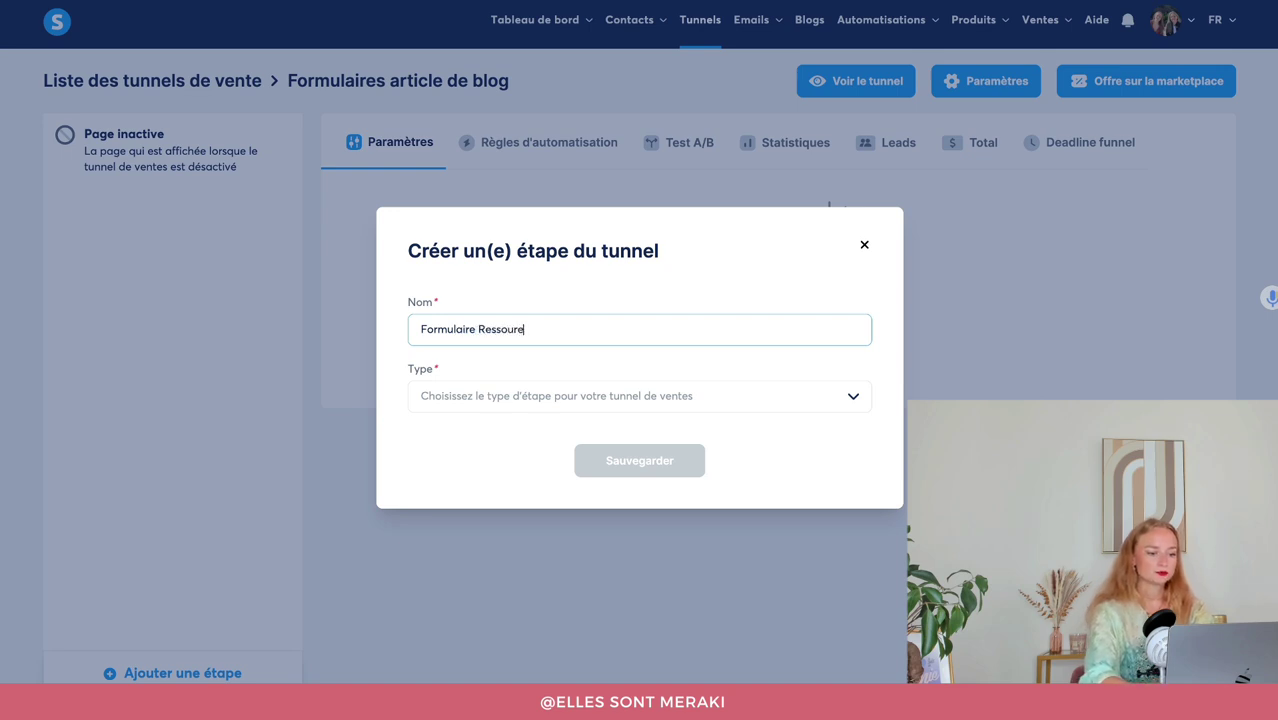
text(e SEO )
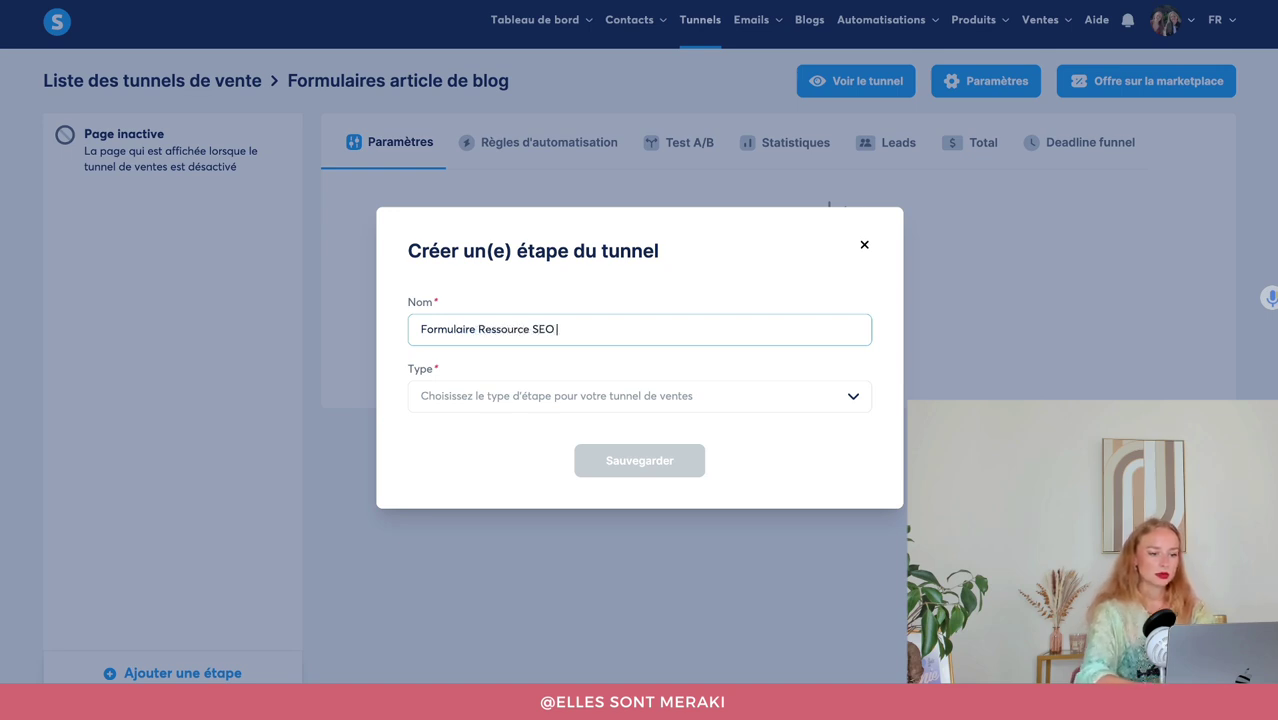
text(Instagram)
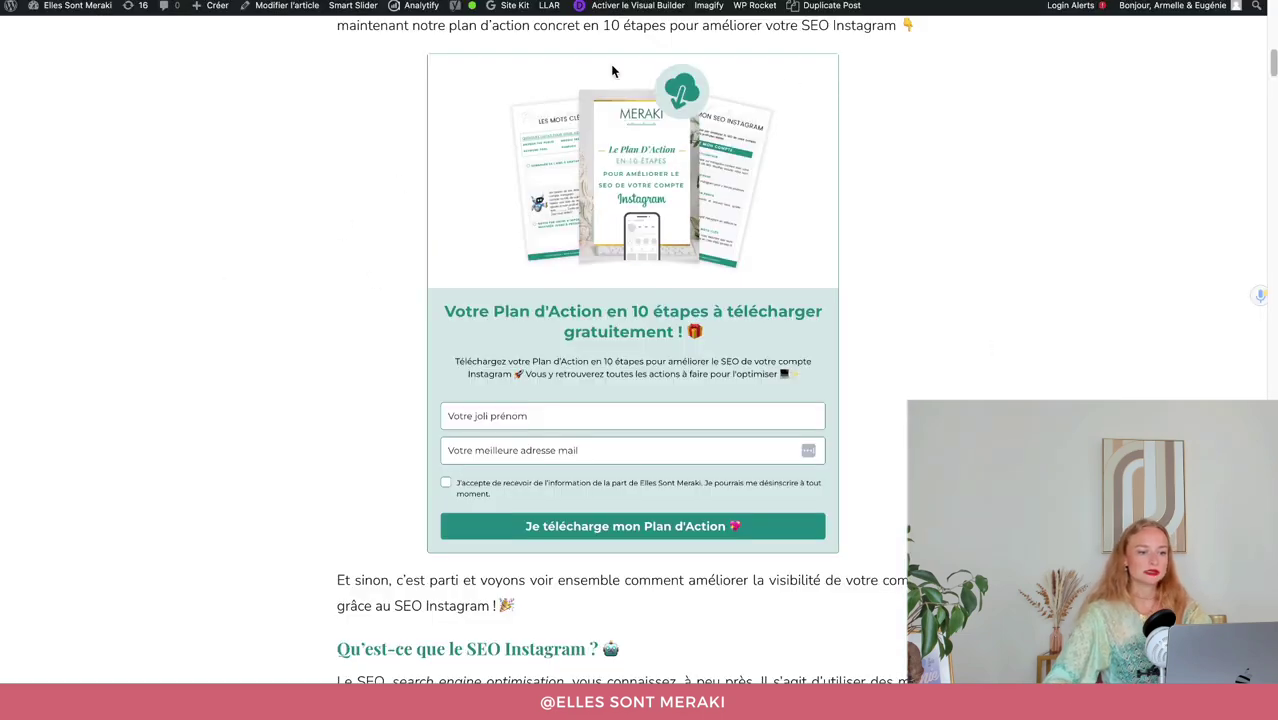
Switch to the SEO Instagram blog article and examine its introduction, table of contents and embedded download form.
scroll(614, 71, up, 15)
scroll(627, 331, down, 5)
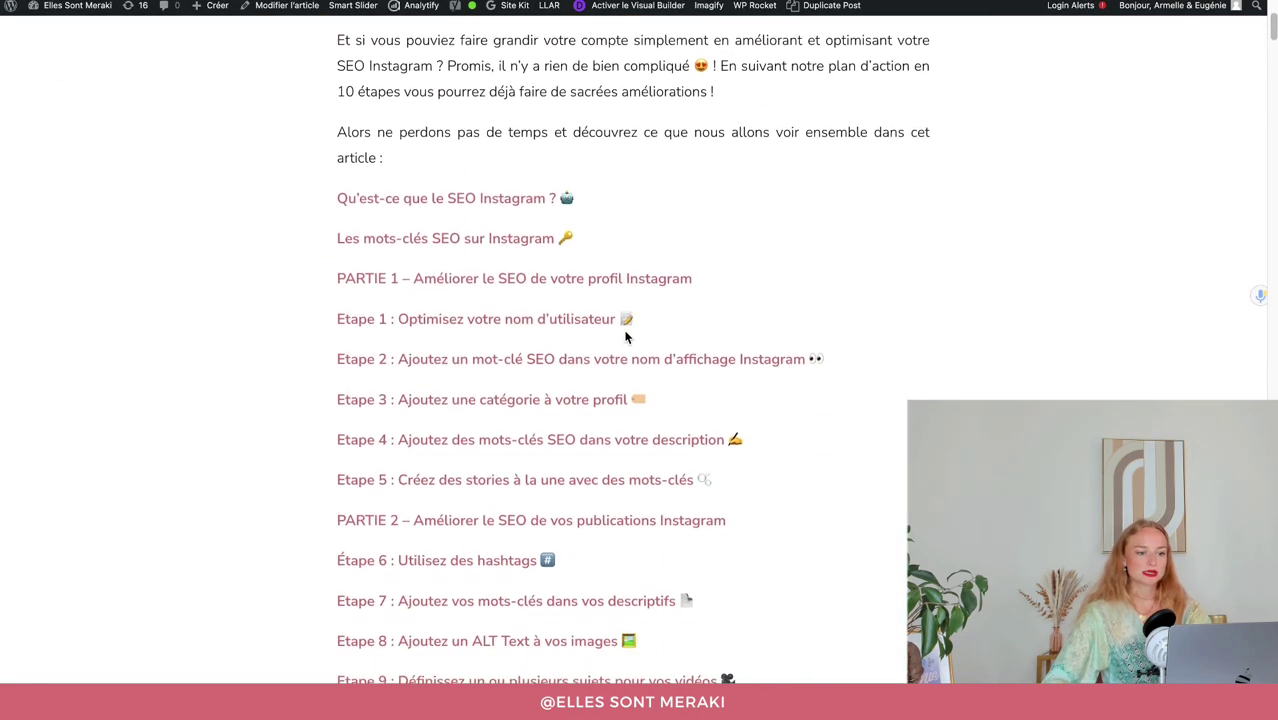
scroll(590, 273, up, 5)
scroll(932, 355, down, 5)
scroll(929, 372, down, 10)
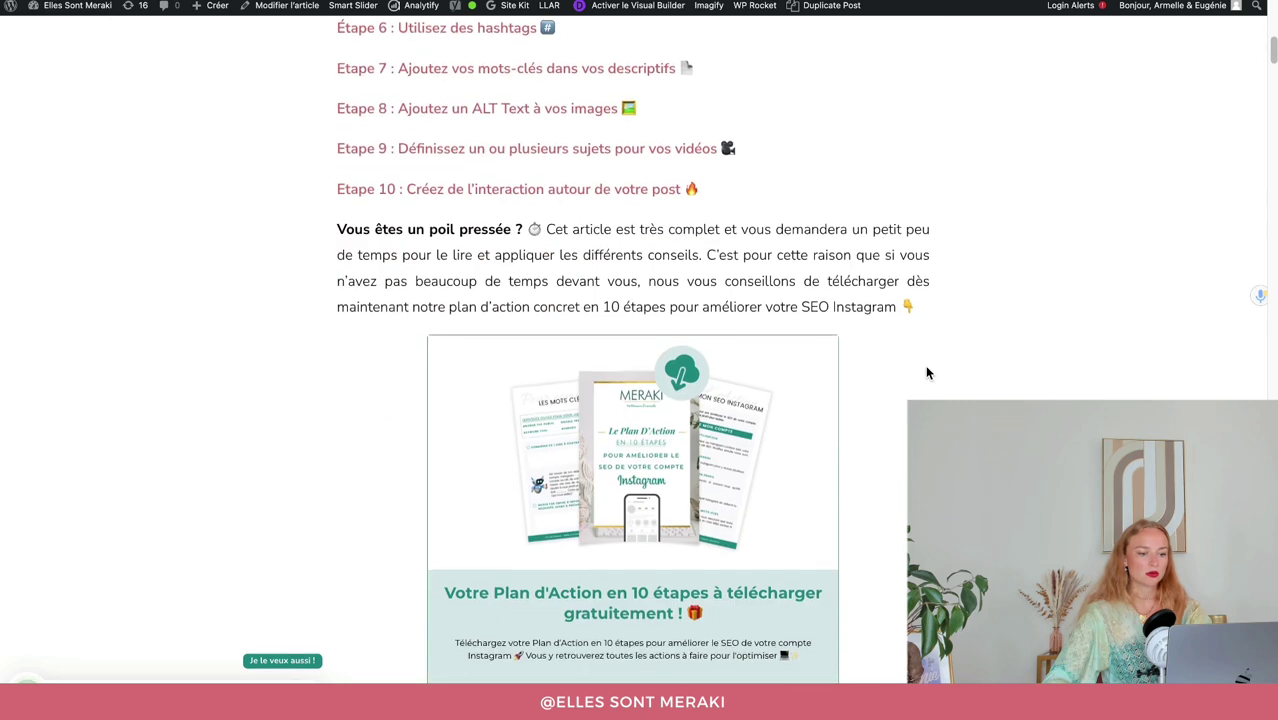
scroll(915, 350, up, 3)
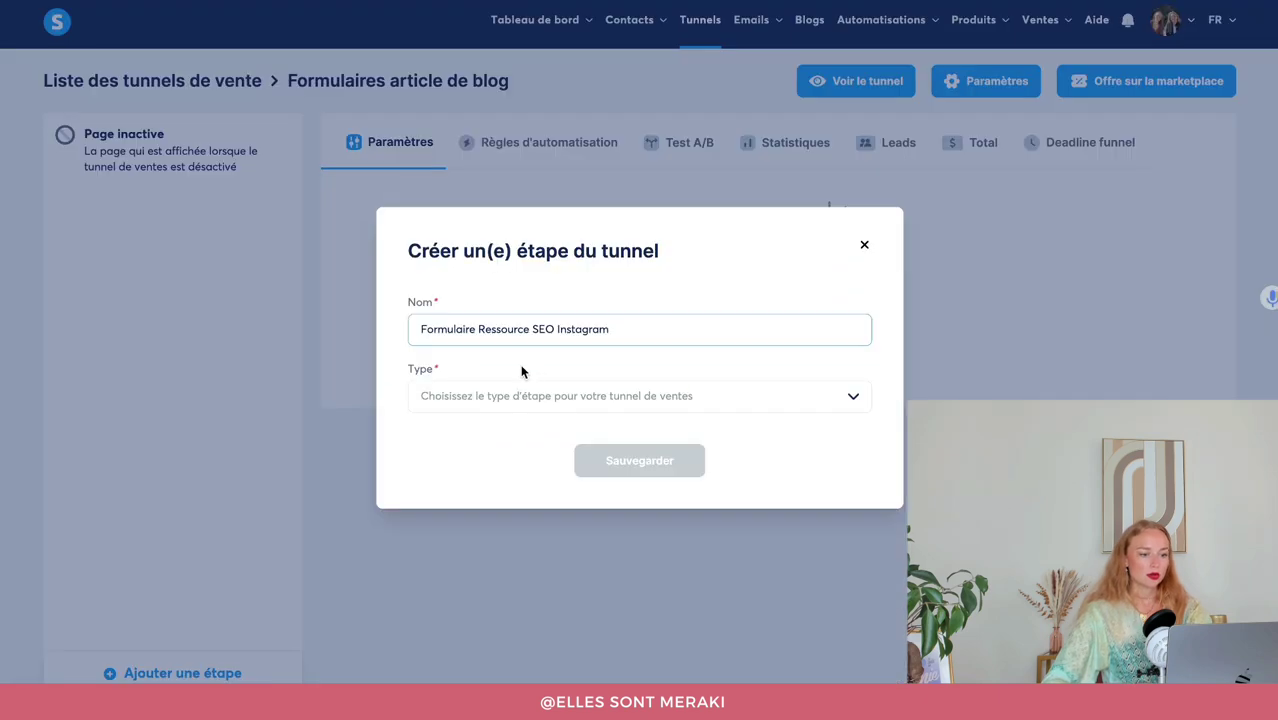
Back in the funnel step's creation form, set the type to Formulaire and save the step.
click(478, 400)
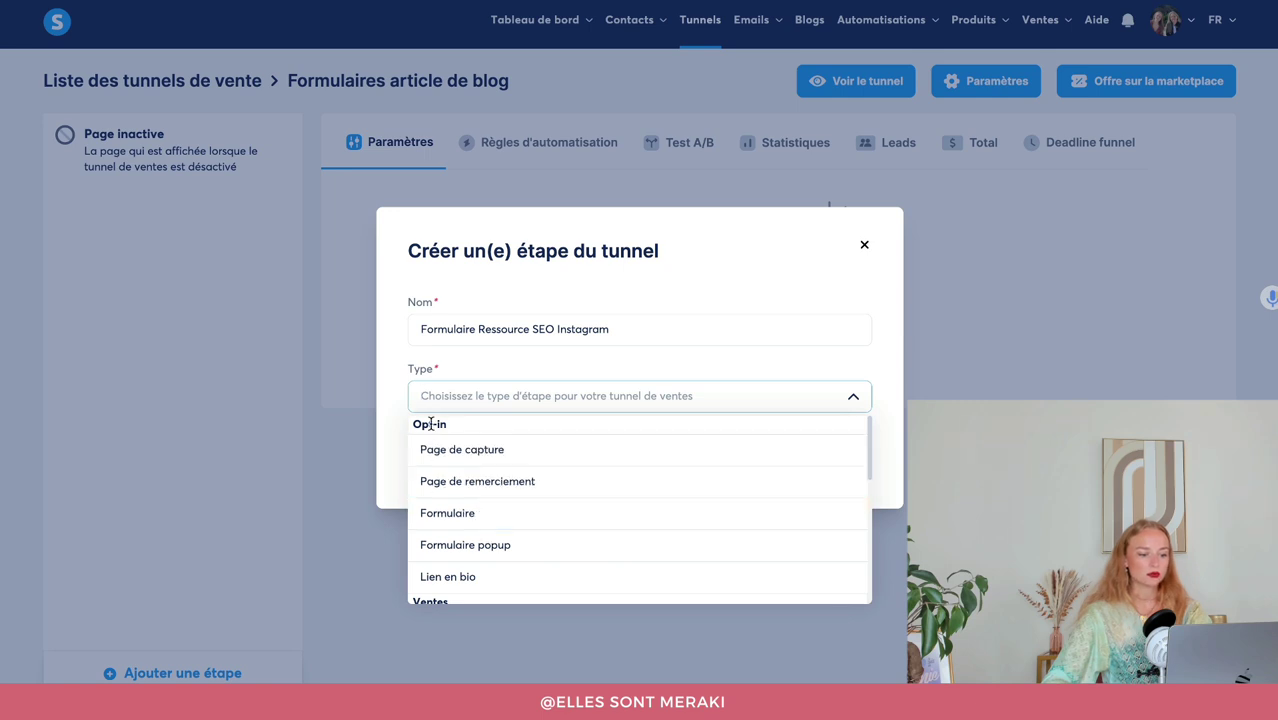
click(500, 513)
click(640, 461)
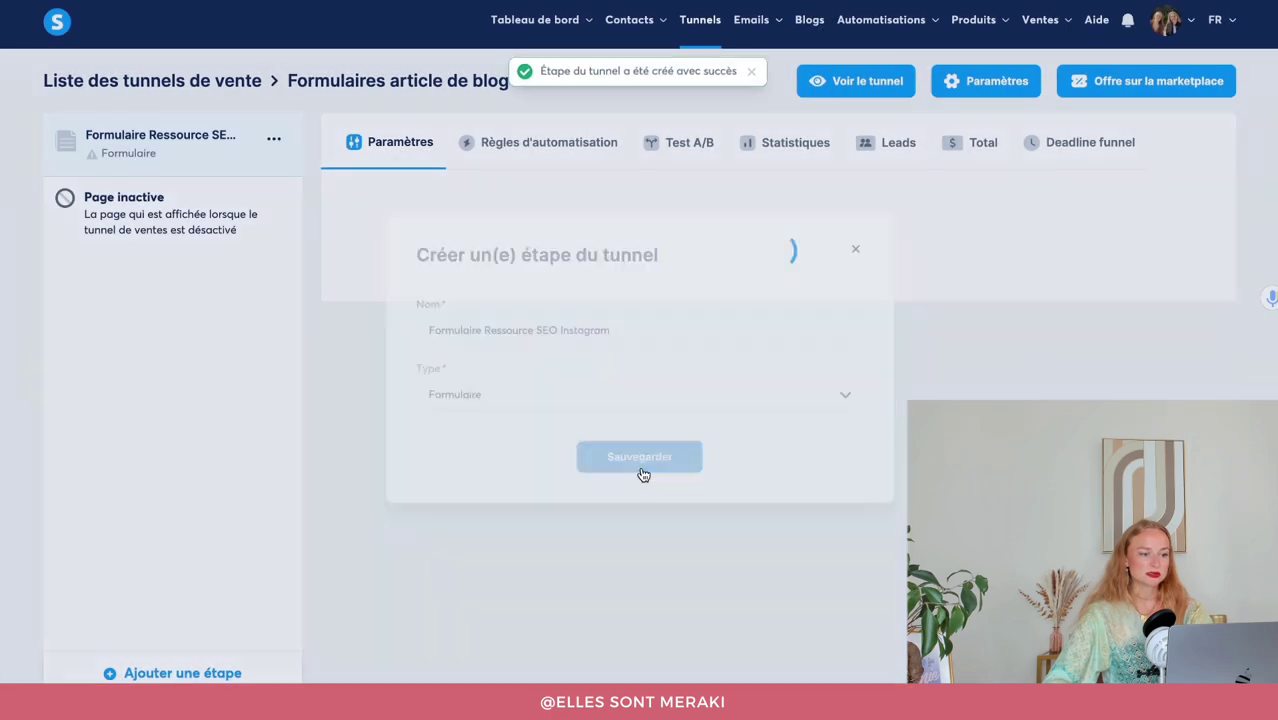
Apply the free smartphone giveaway template to the form step and open its page for editing.
scroll(474, 536, down, 2)
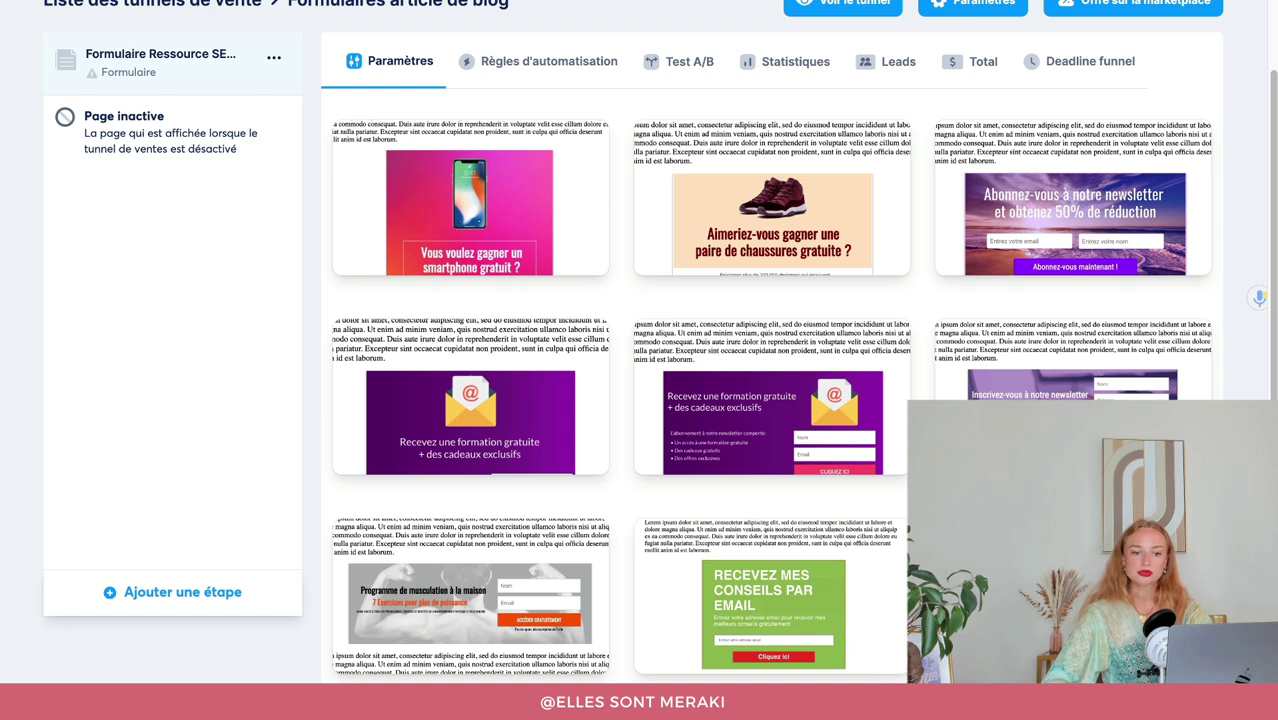
scroll(822, 375, up, 1)
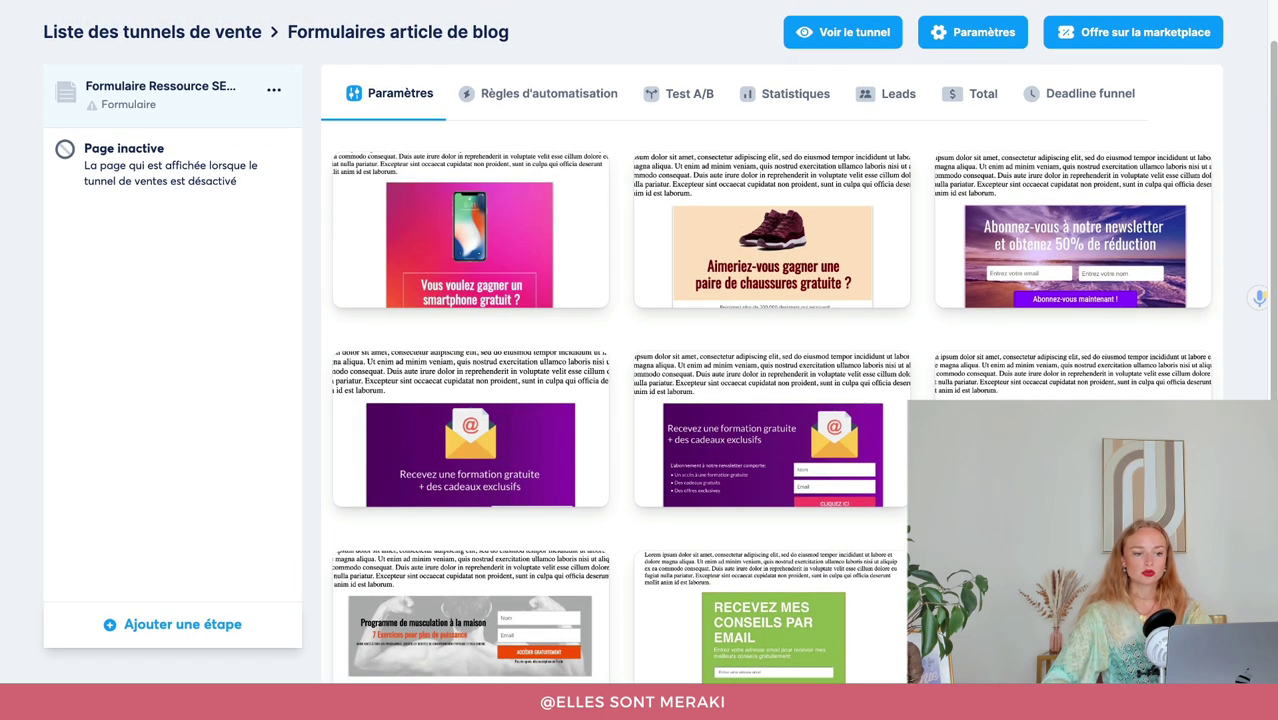
scroll(470, 300, up, 1)
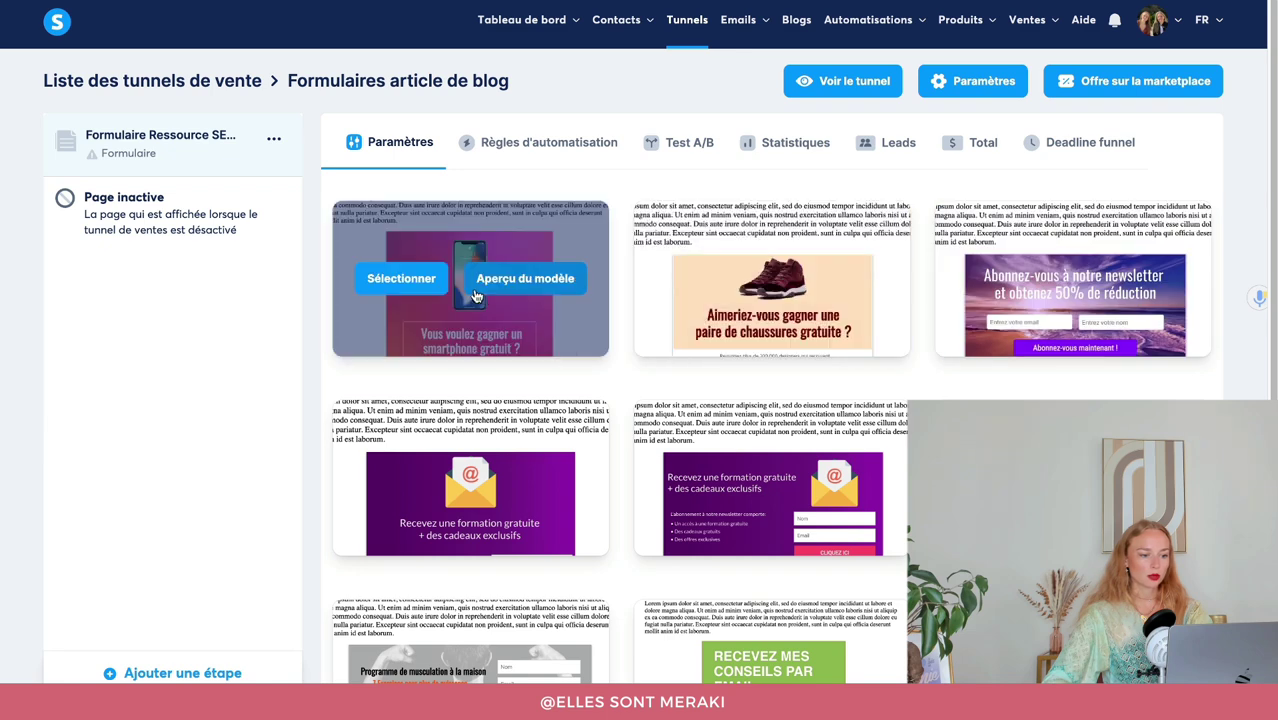
click(400, 278)
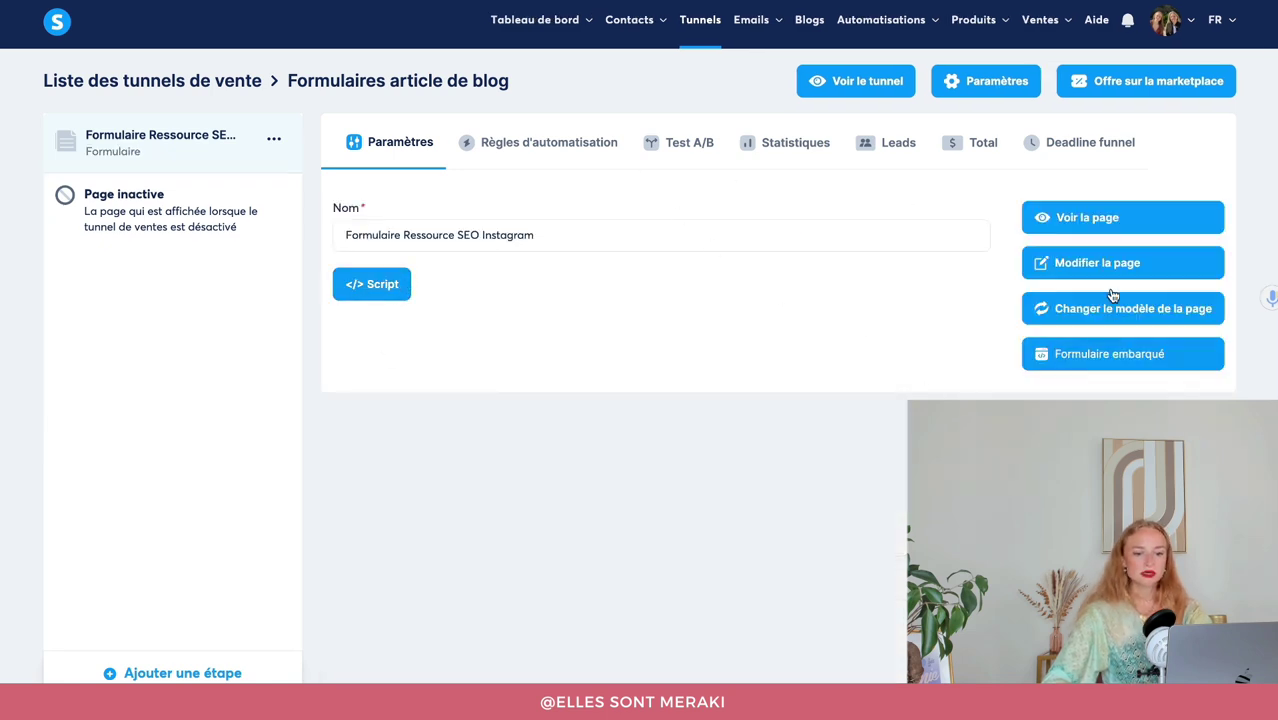
click(1060, 271)
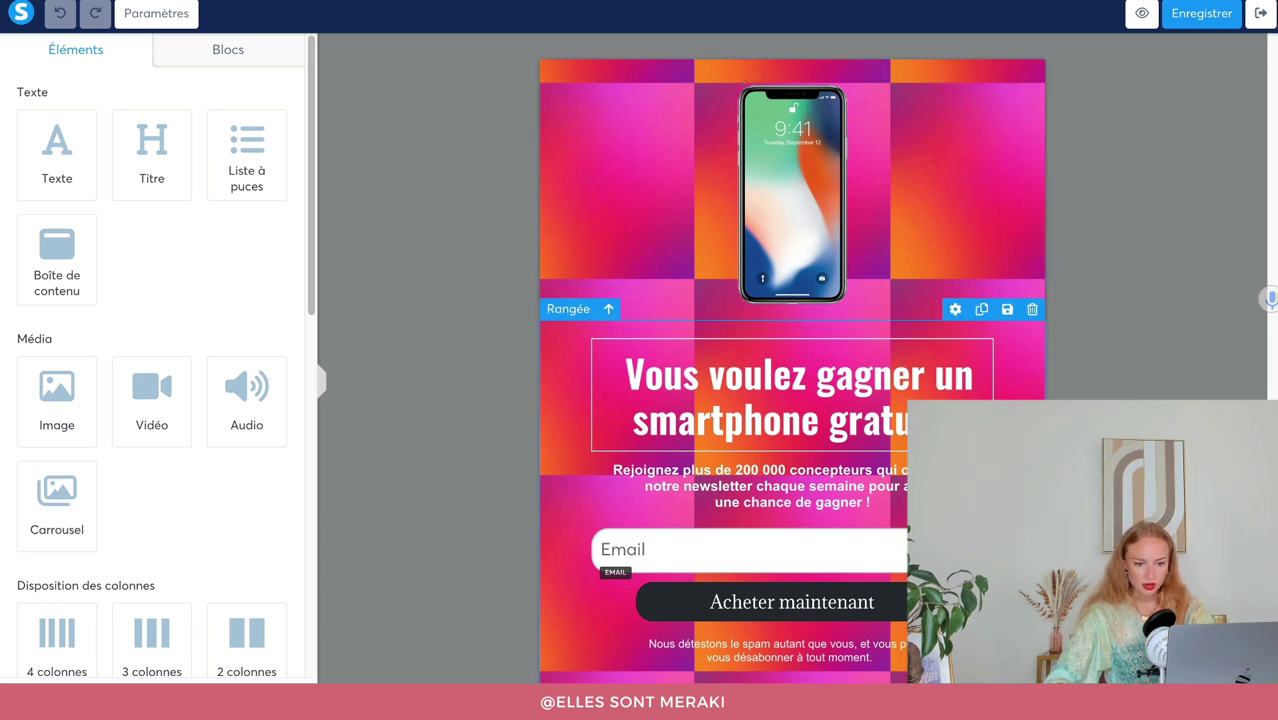
Remove the background colour and the background image image9.png from the row enclosing the template's content.
click(600, 325)
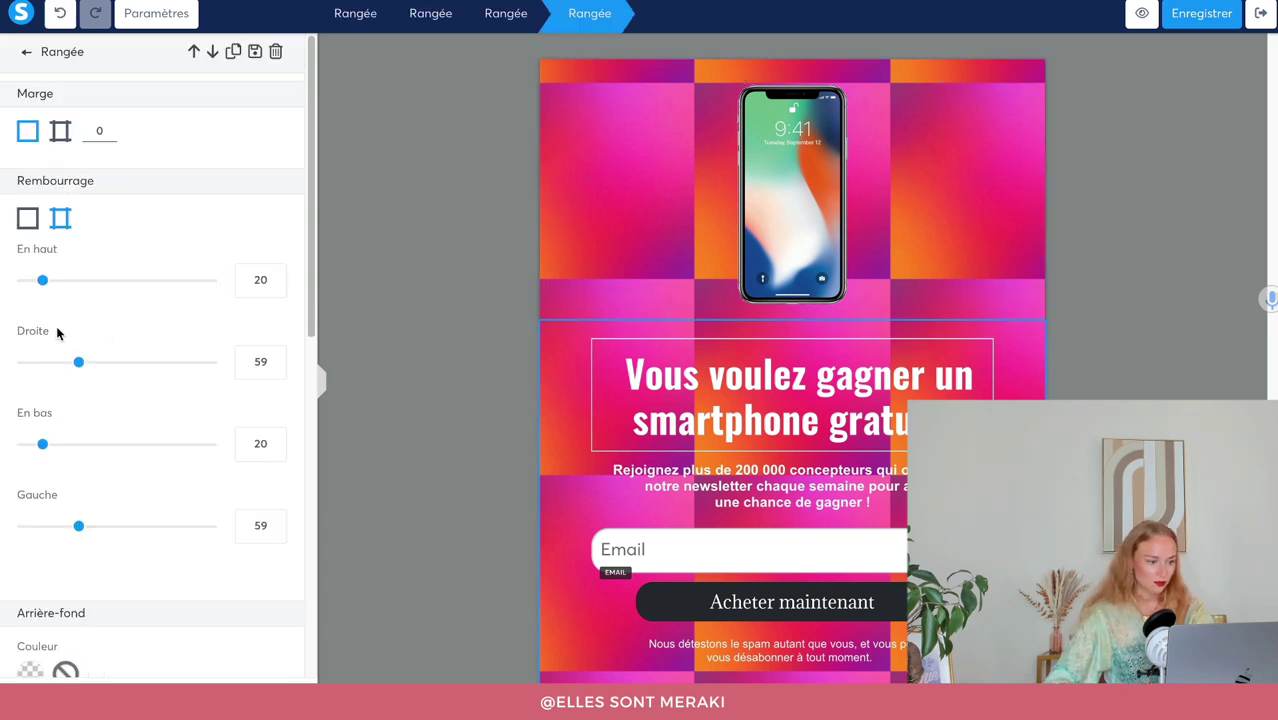
scroll(57, 333, down, 5)
scroll(77, 258, up, 5)
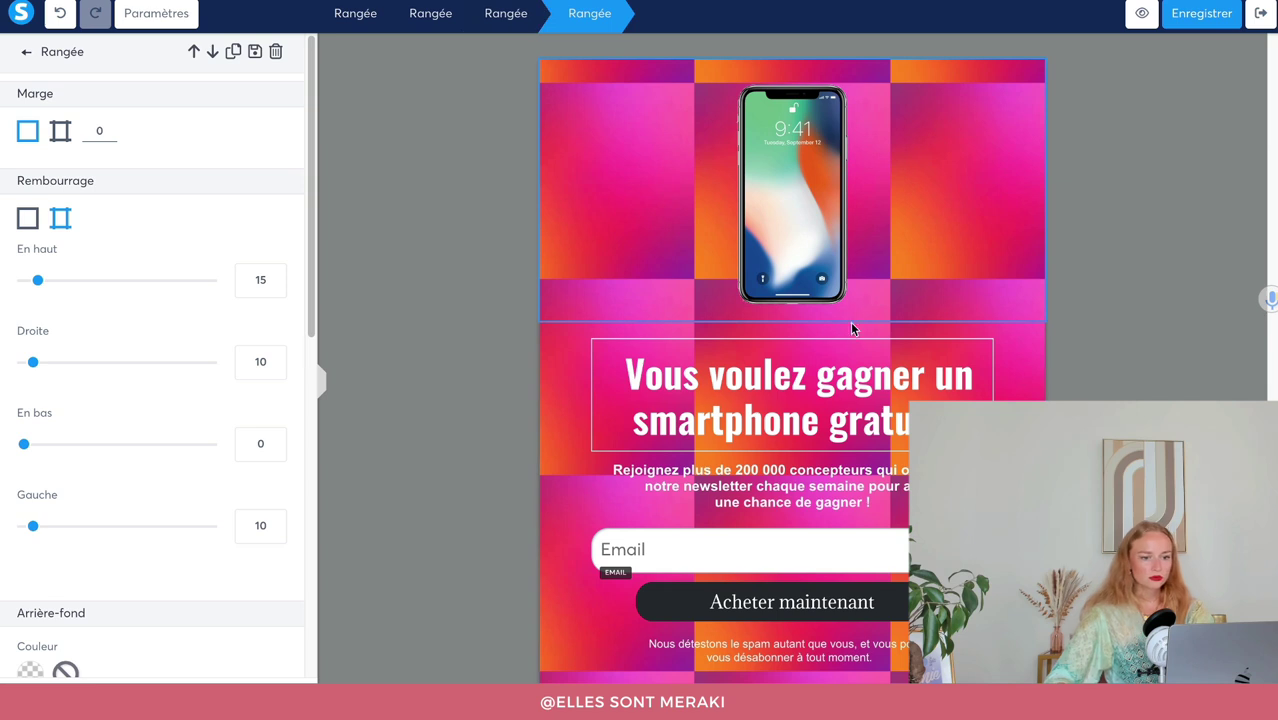
click(513, 28)
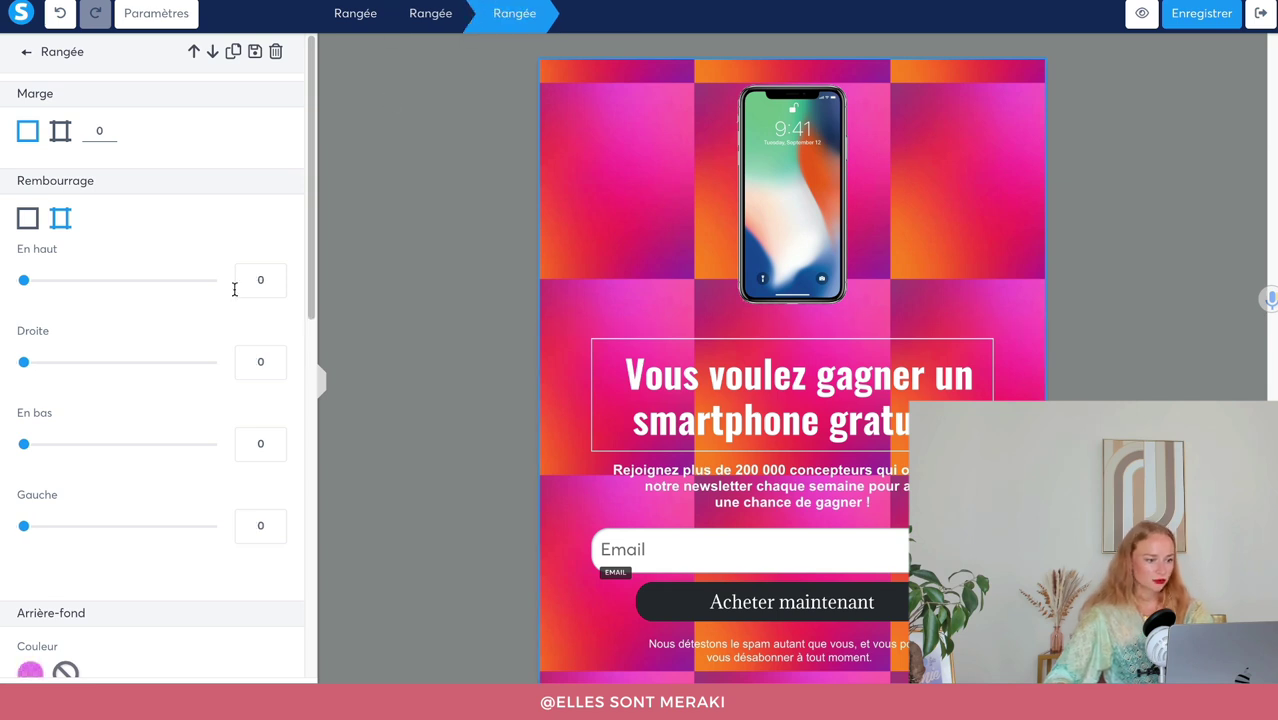
scroll(159, 387, down, 2)
click(67, 430)
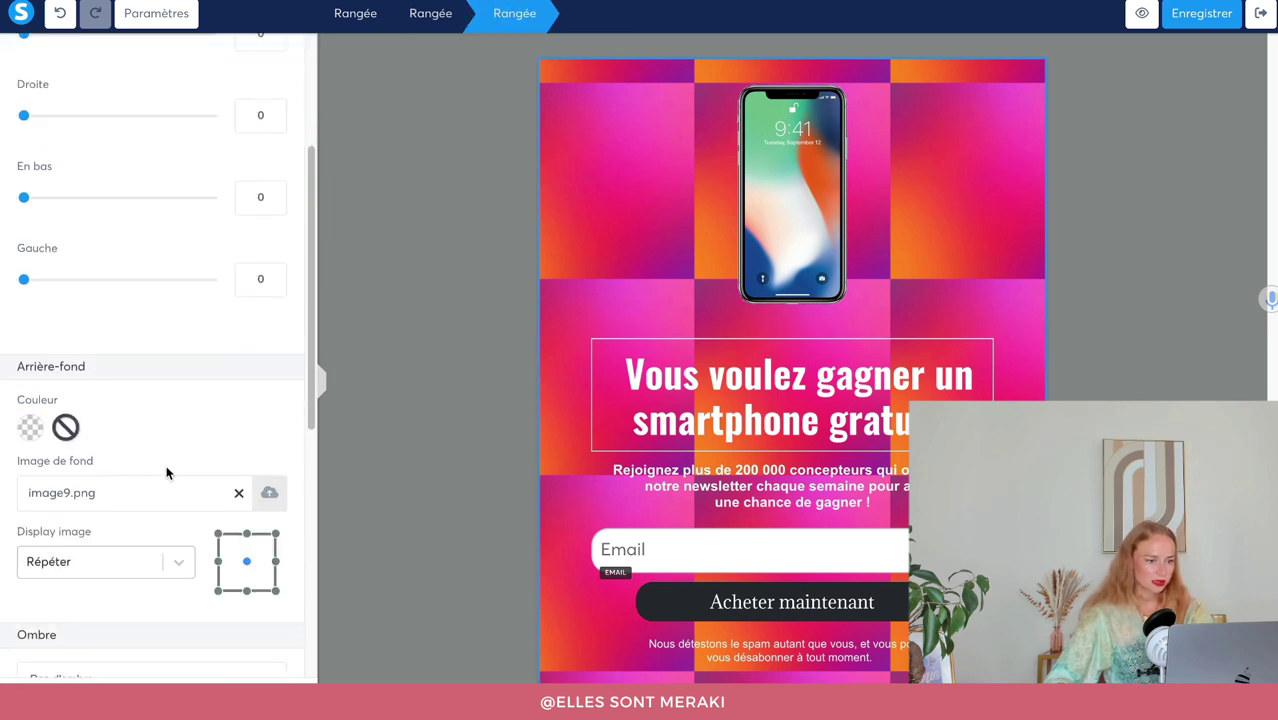
click(239, 493)
Inspect the settings of the two outer parent rows, including the background.
click(425, 17)
scroll(165, 522, down, 6)
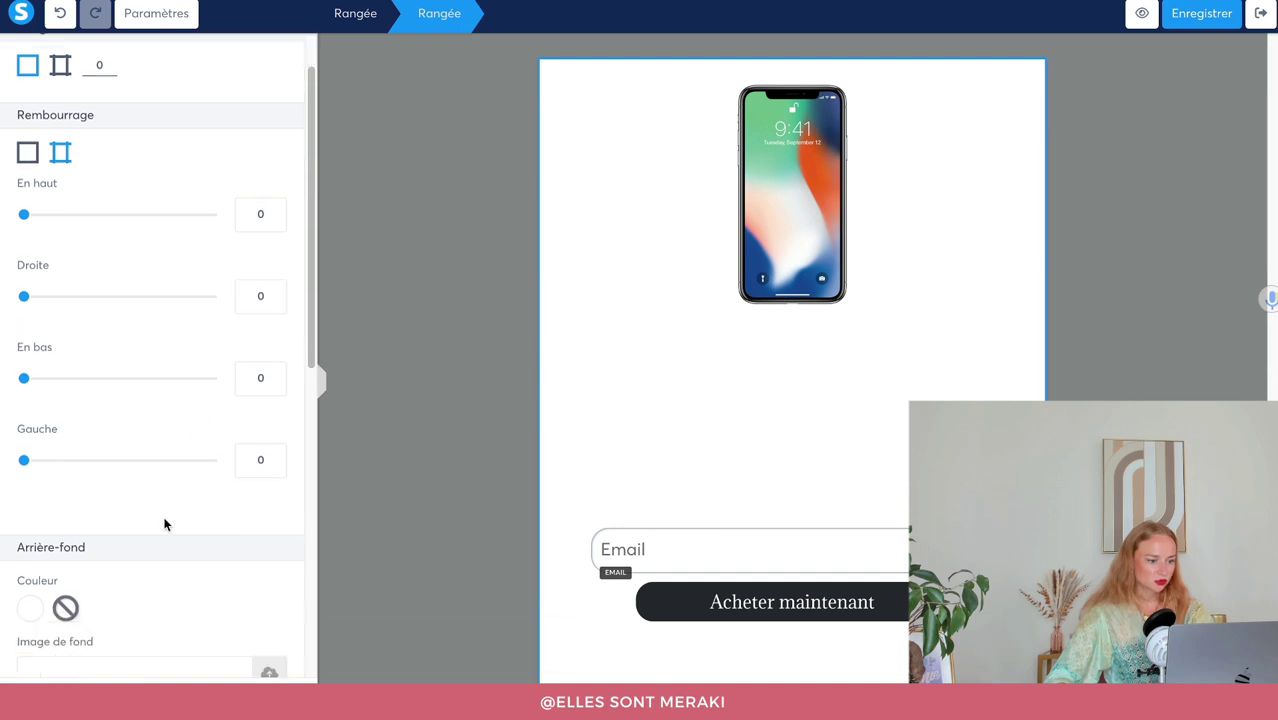
click(380, 14)
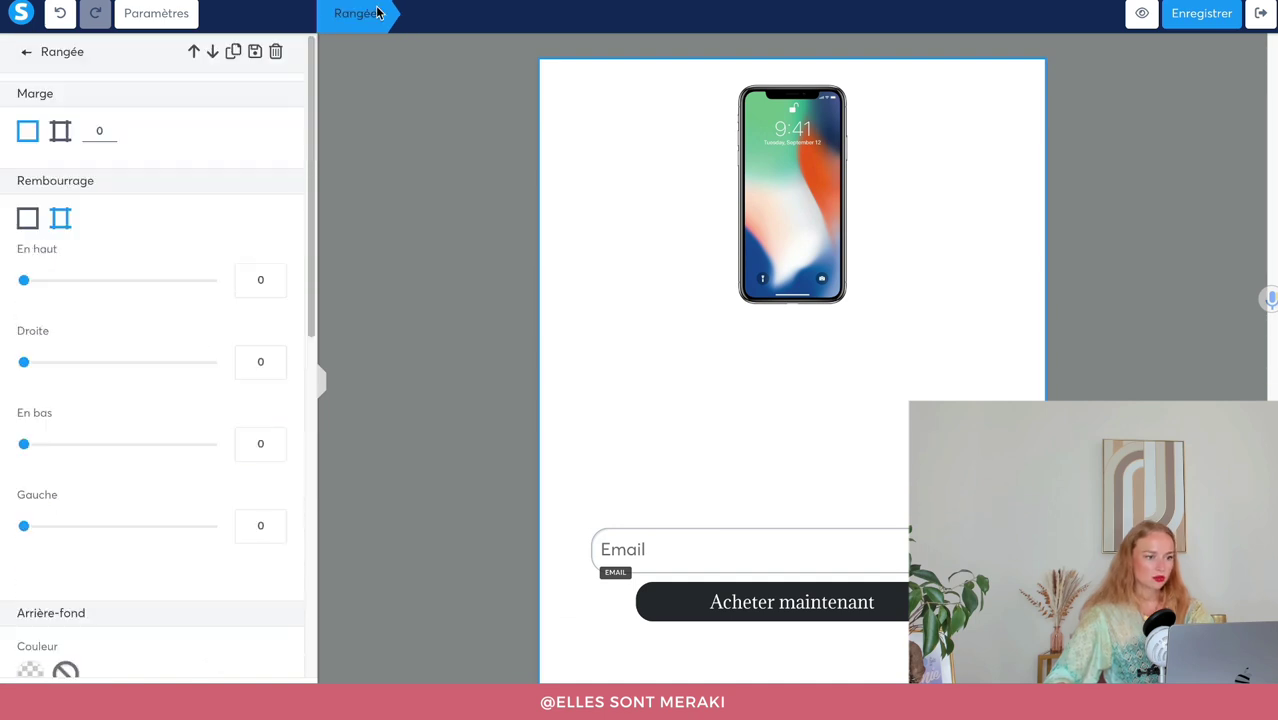
click(449, 198)
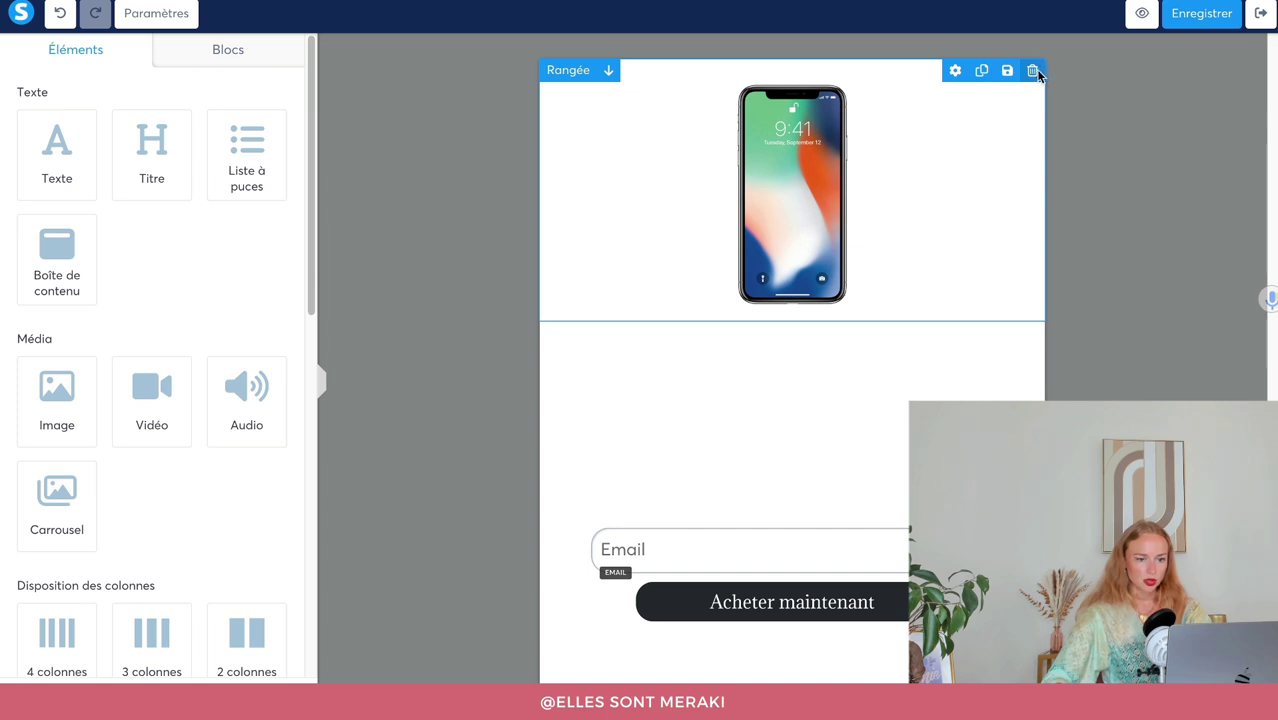
Delete the row with the smartphone picture and the row with the email field and button.
click(1033, 71)
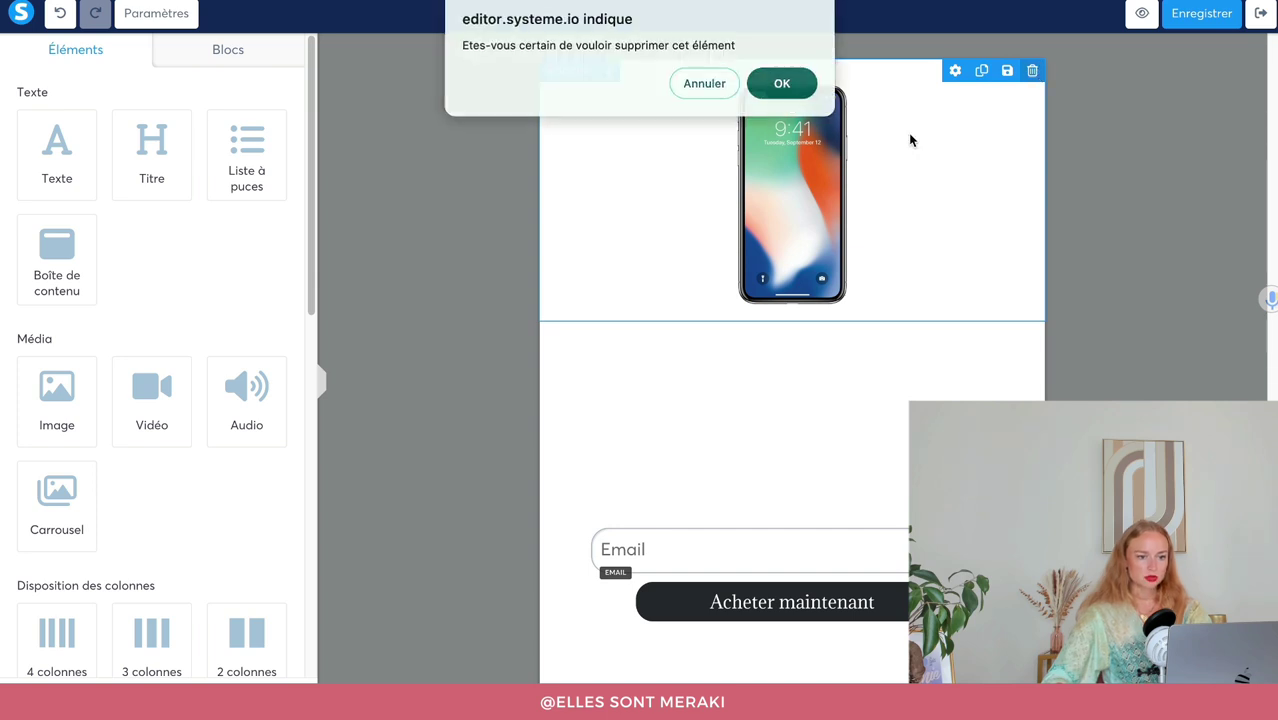
click(783, 86)
click(1031, 182)
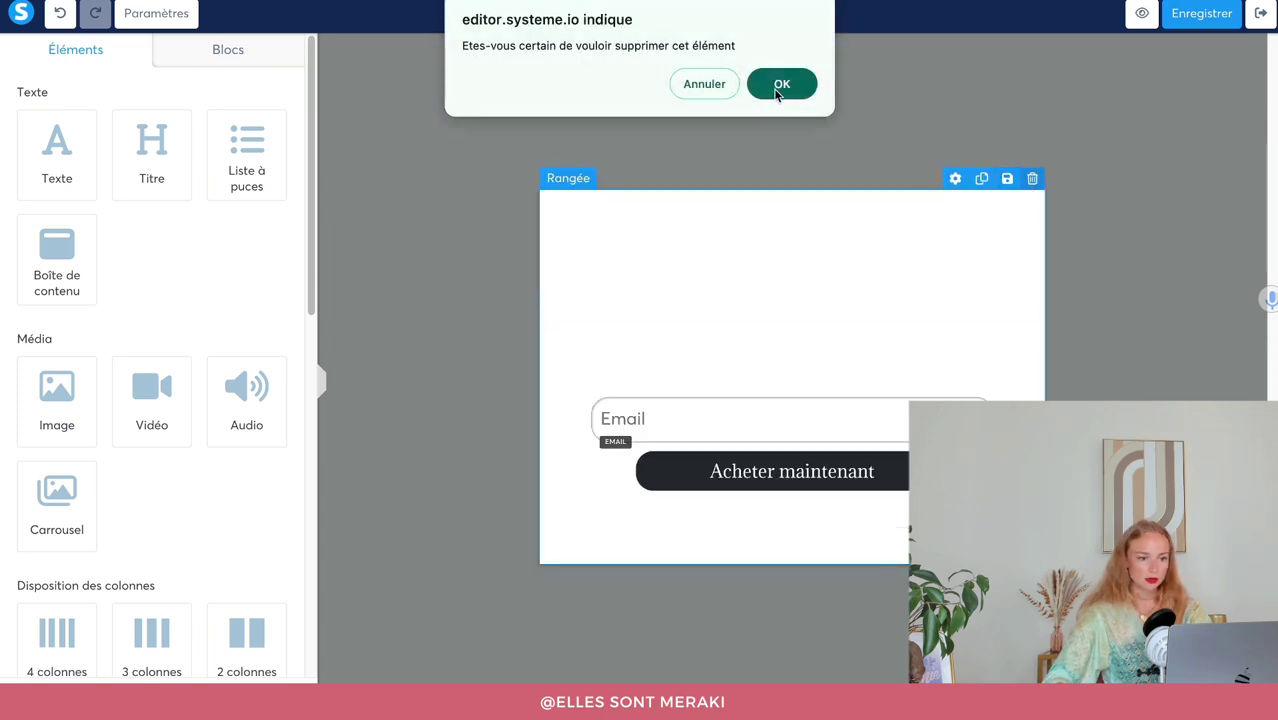
click(783, 86)
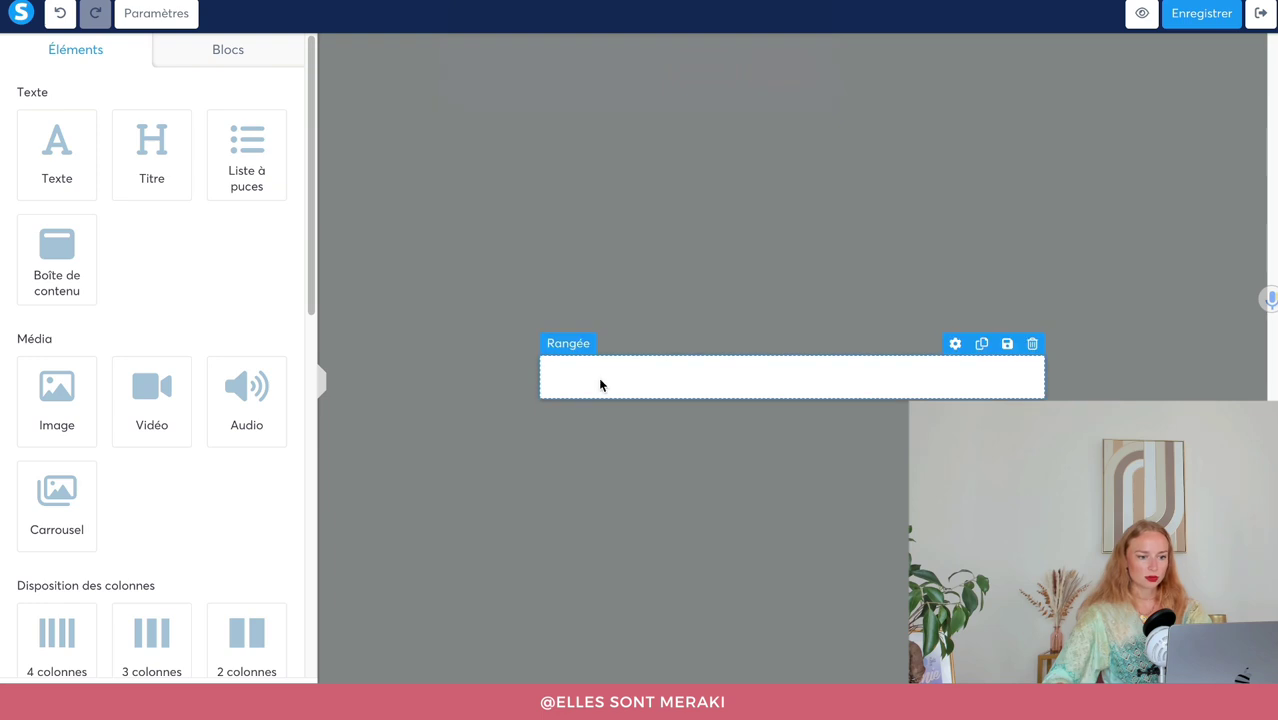
Add an Image element to the empty row of the form.
click(599, 379)
click(667, 404)
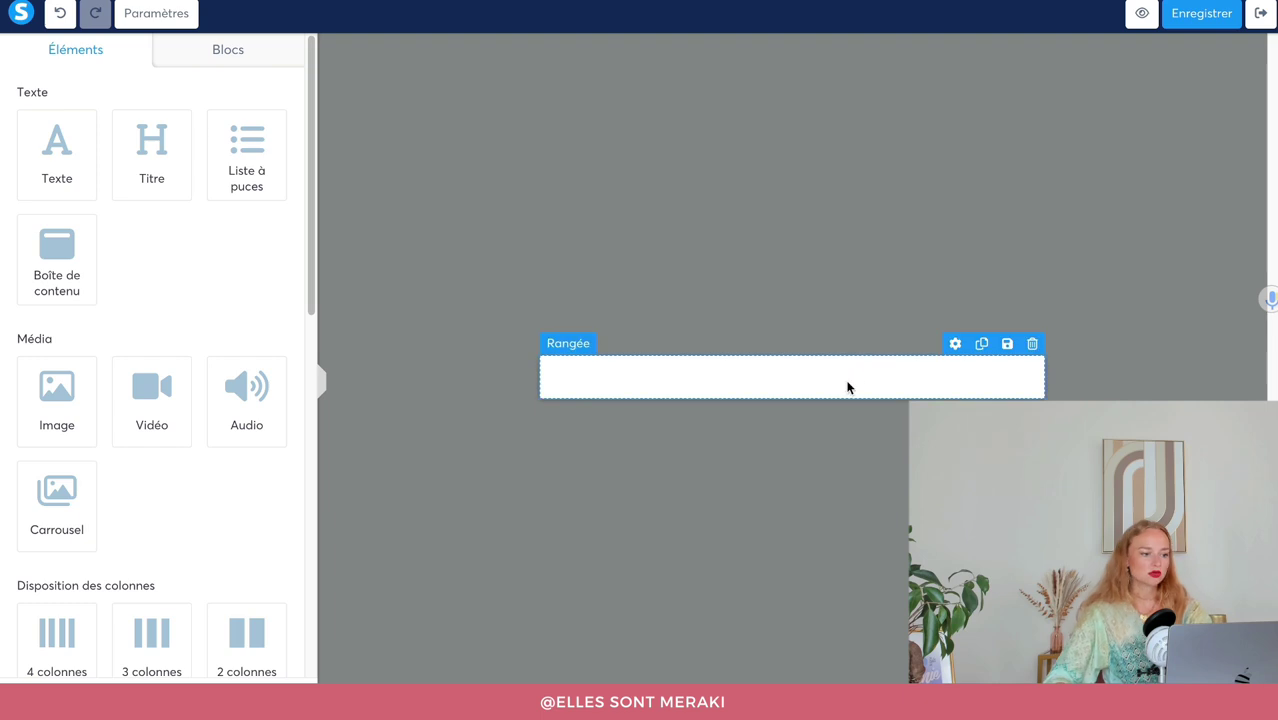
drag(48, 405, 694, 372)
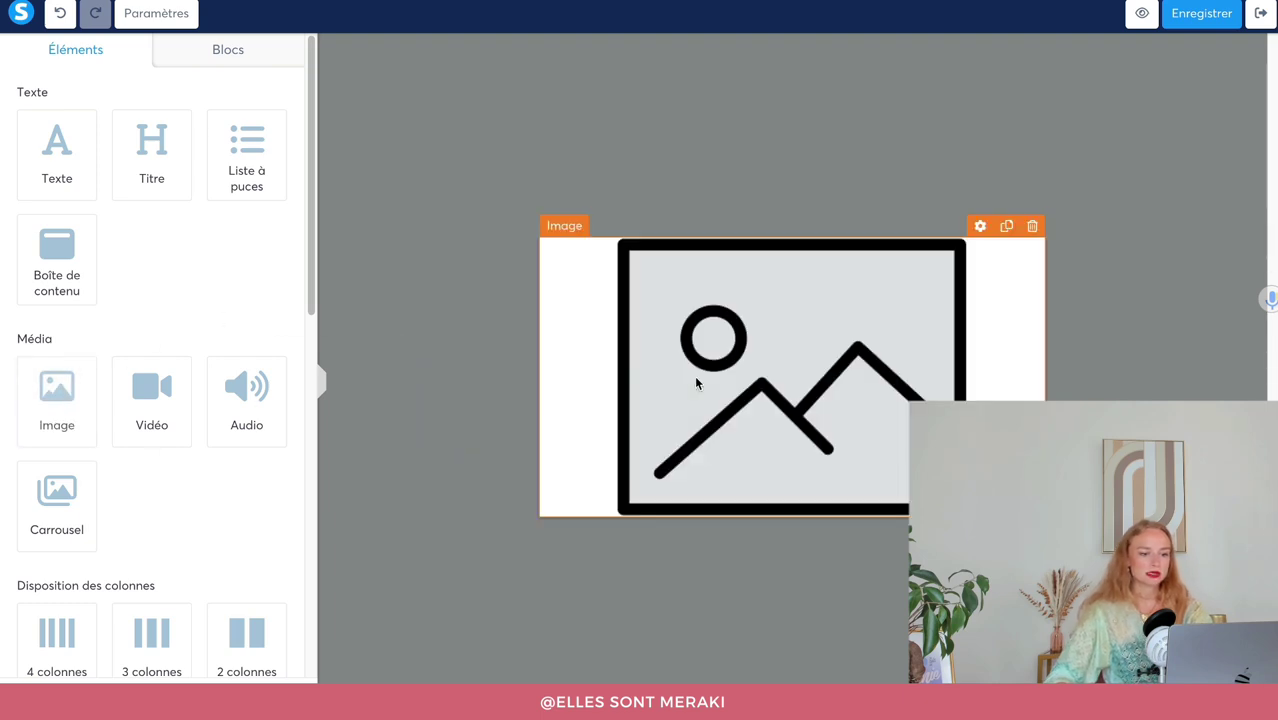
Fill the Image element with MockUpCanvaExperience.png from the existing image library and set the image size to 345.
click(797, 358)
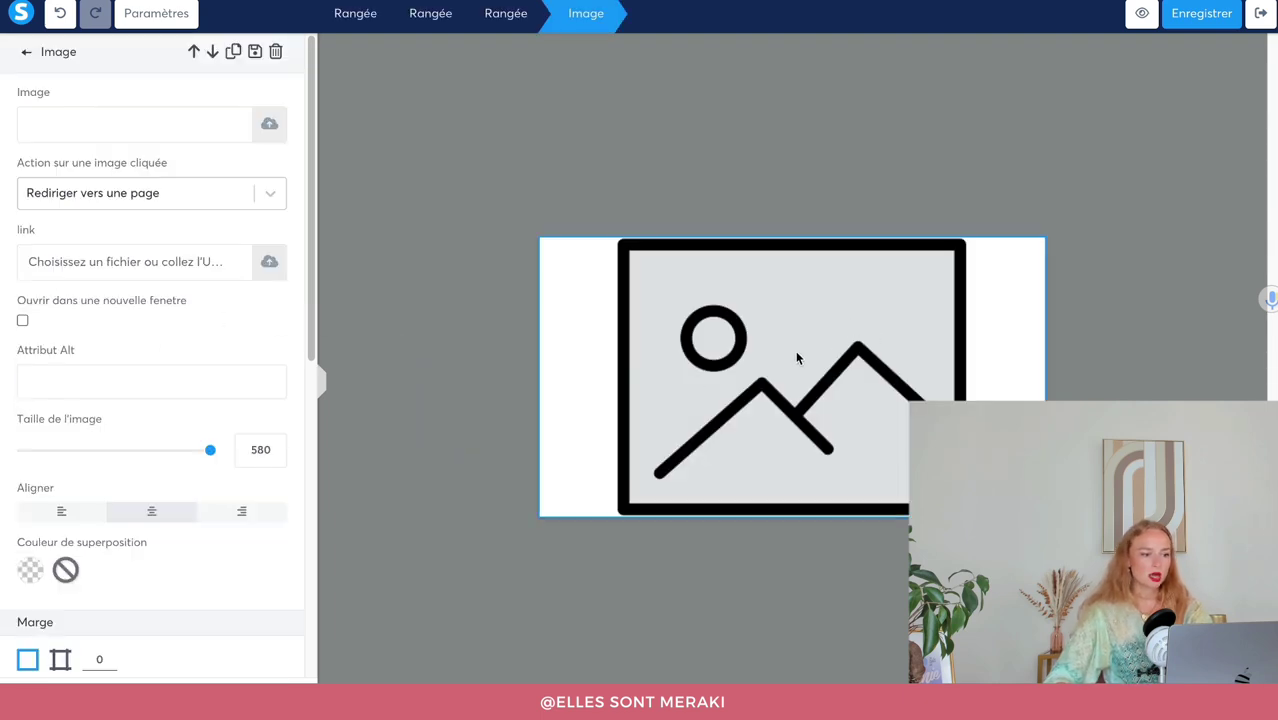
click(269, 126)
click(707, 172)
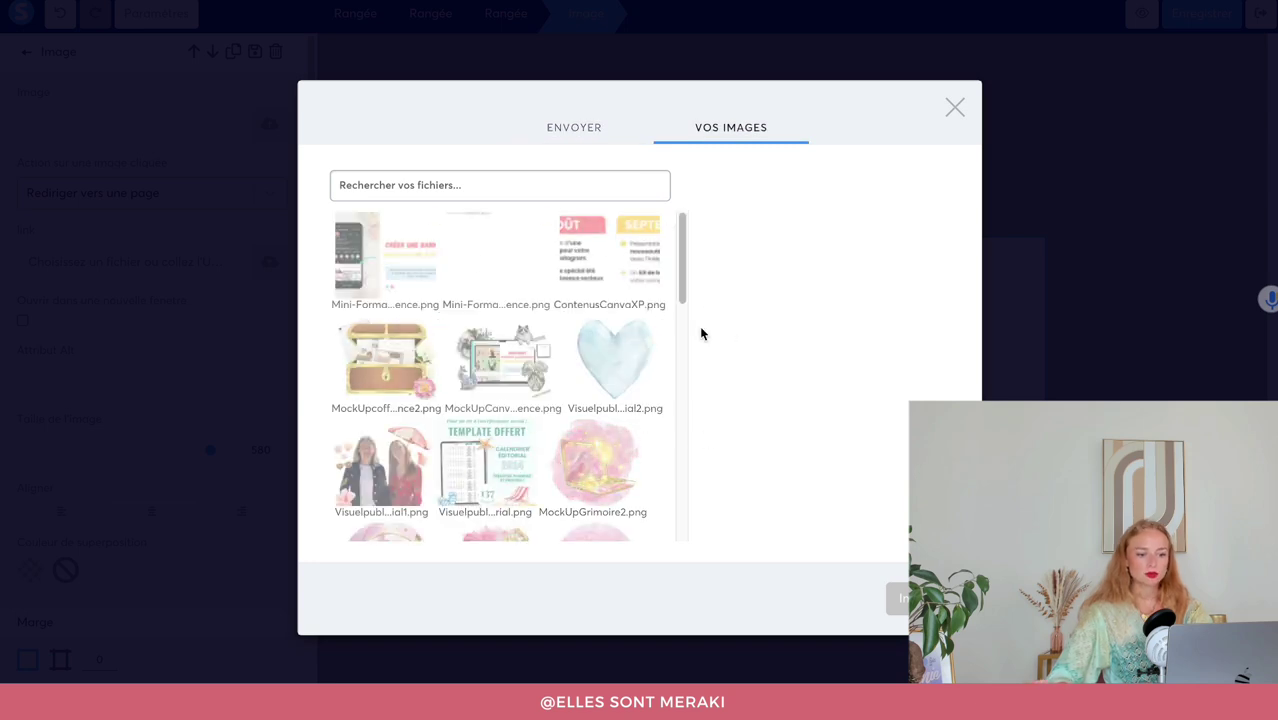
click(498, 455)
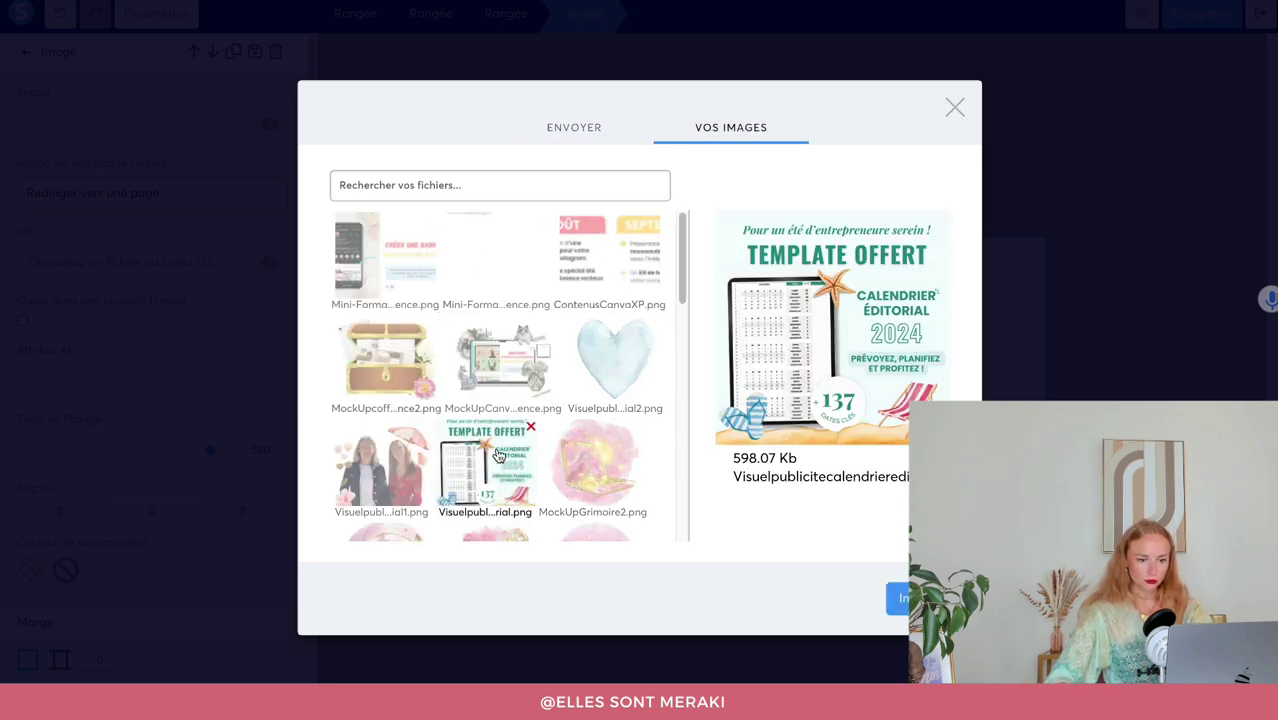
click(495, 358)
click(486, 272)
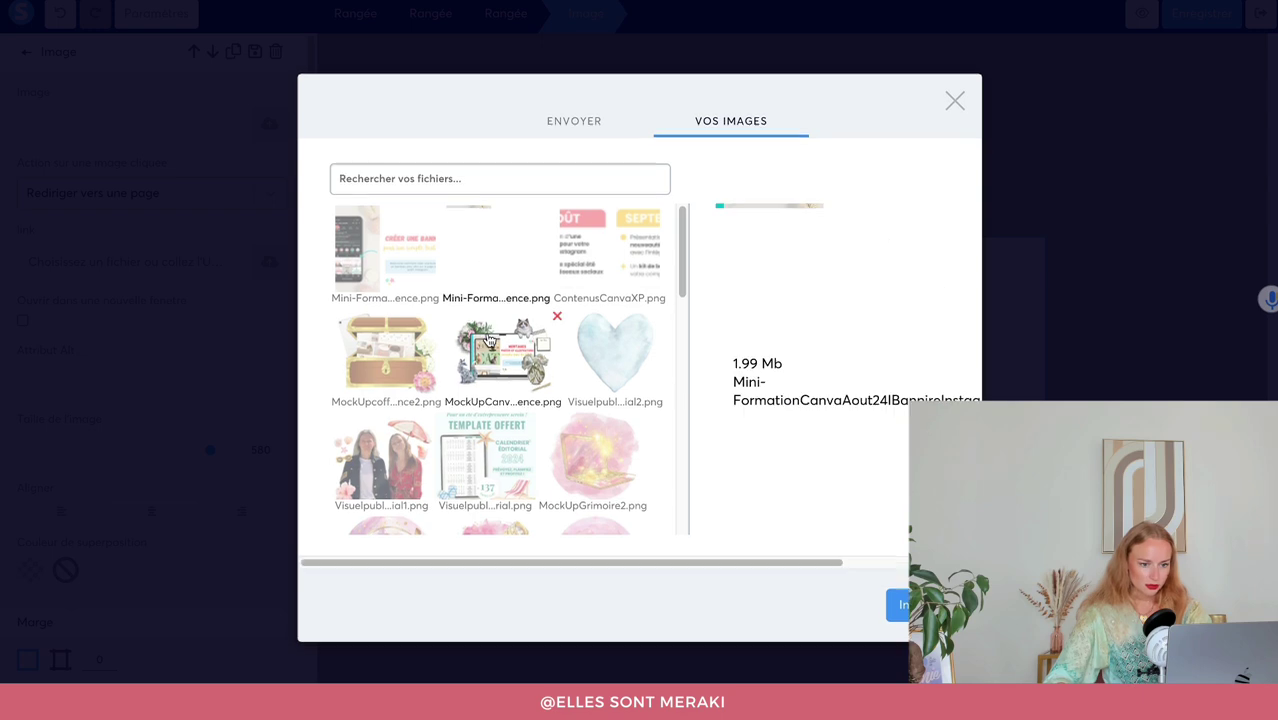
click(491, 355)
scroll(491, 355, down, 10)
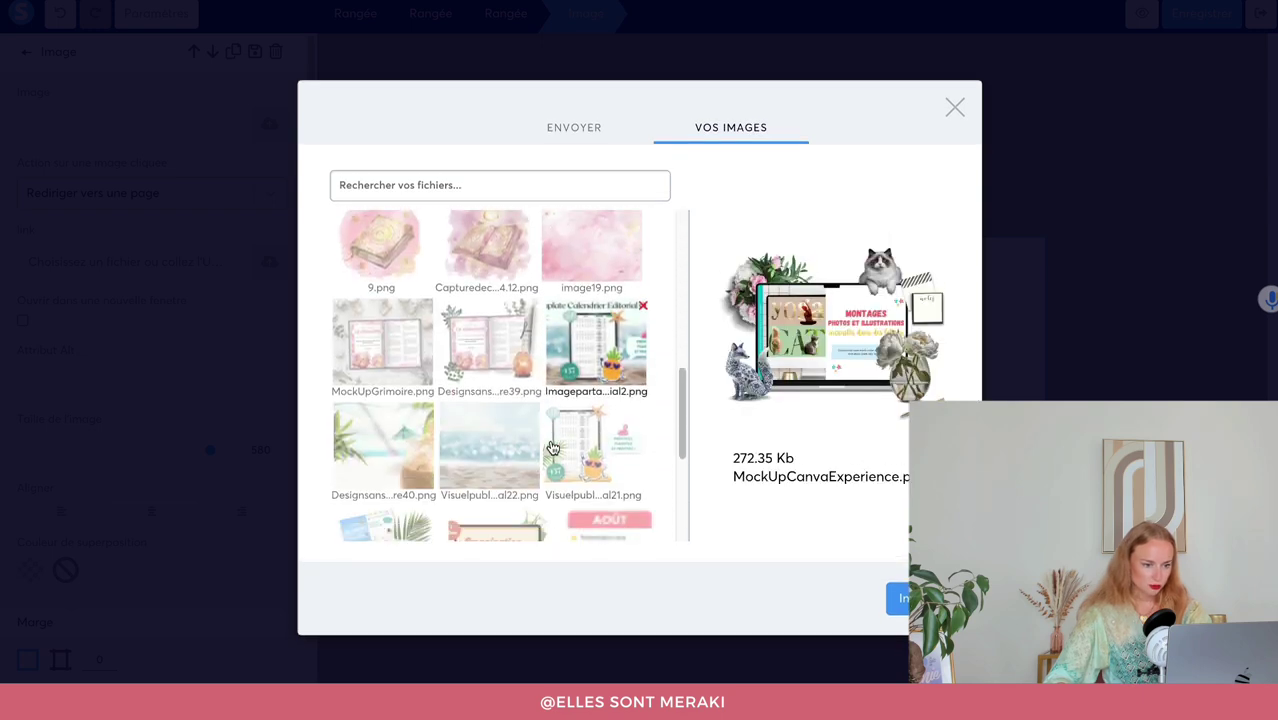
scroll(485, 423, down, 3)
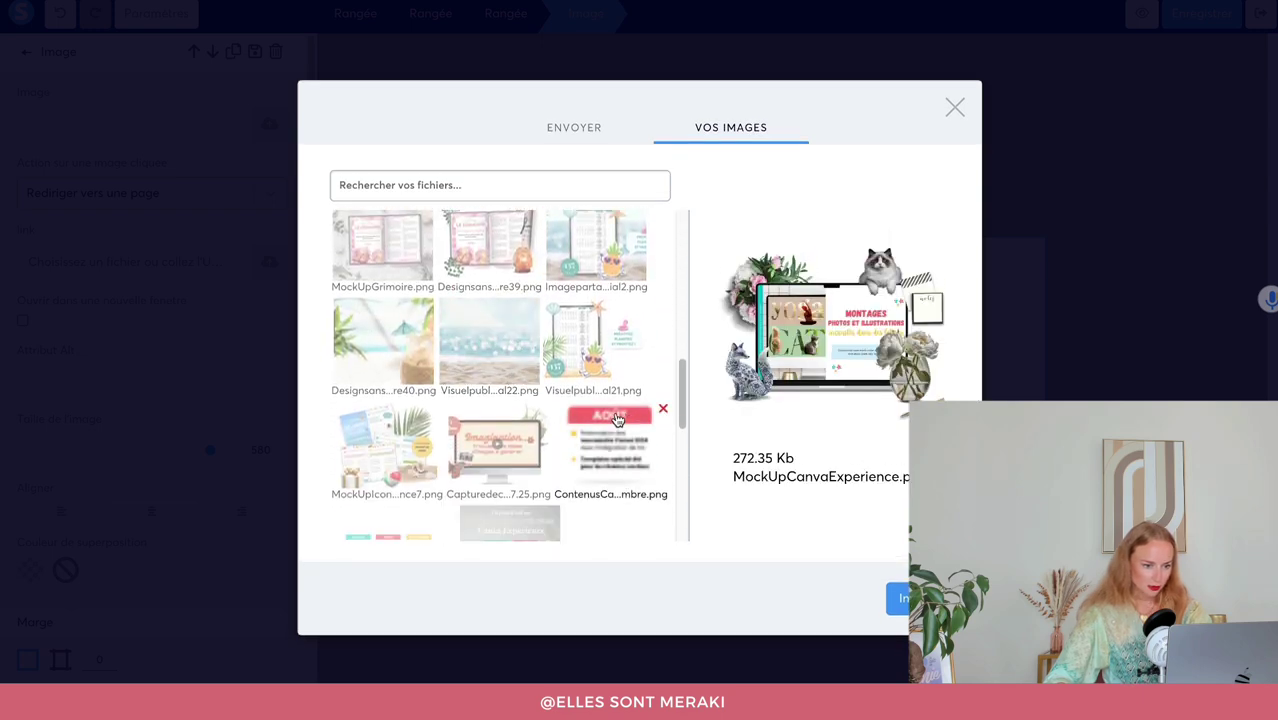
scroll(491, 476, down, 4)
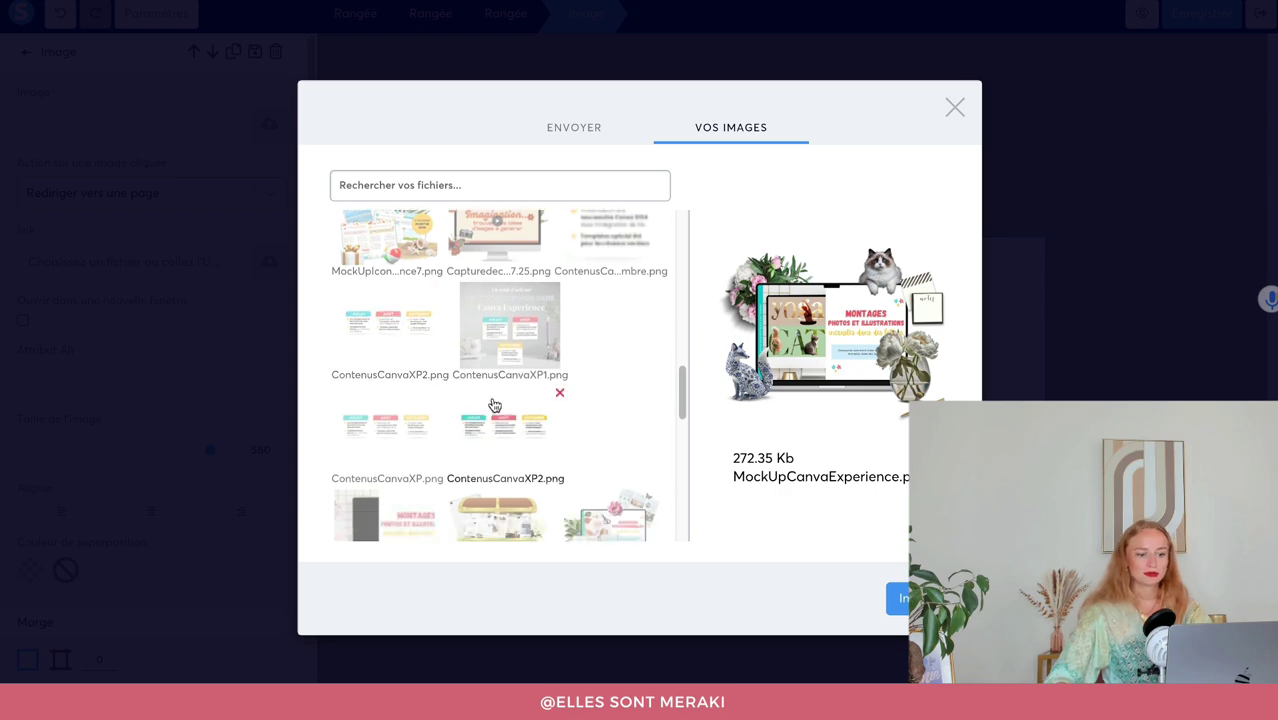
scroll(560, 410, down, 5)
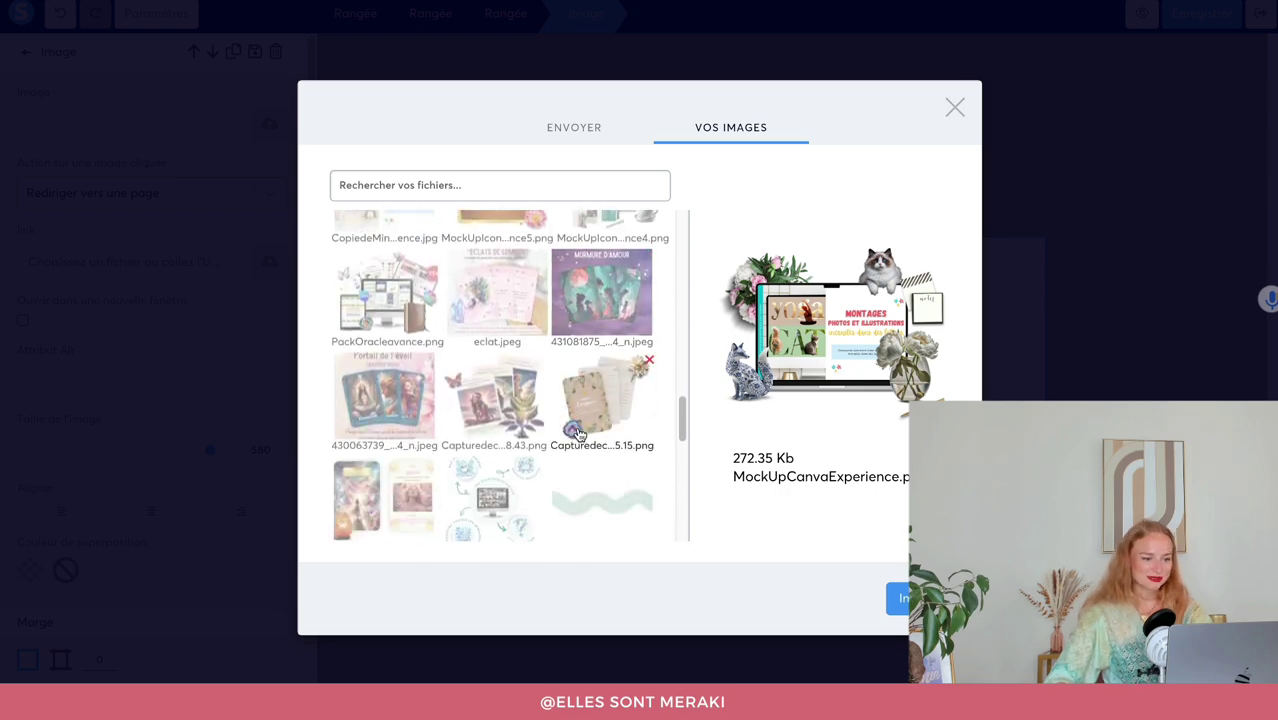
scroll(527, 405, up, 10)
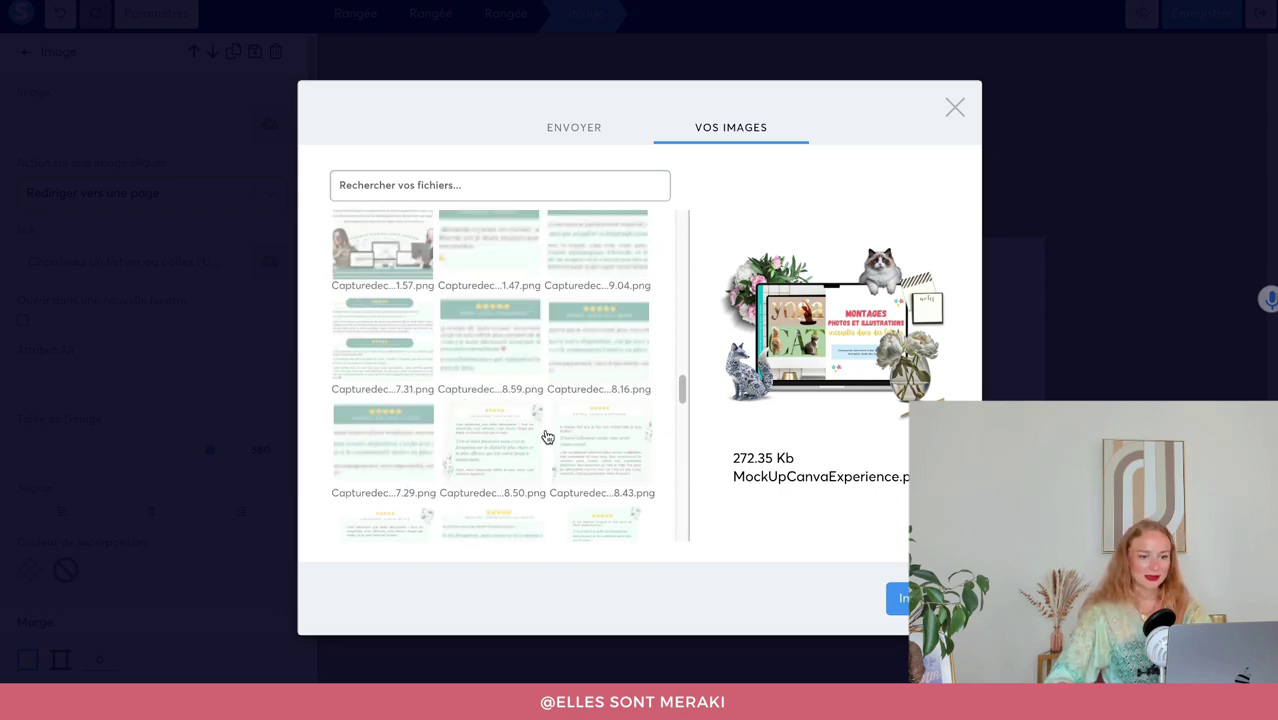
click(896, 598)
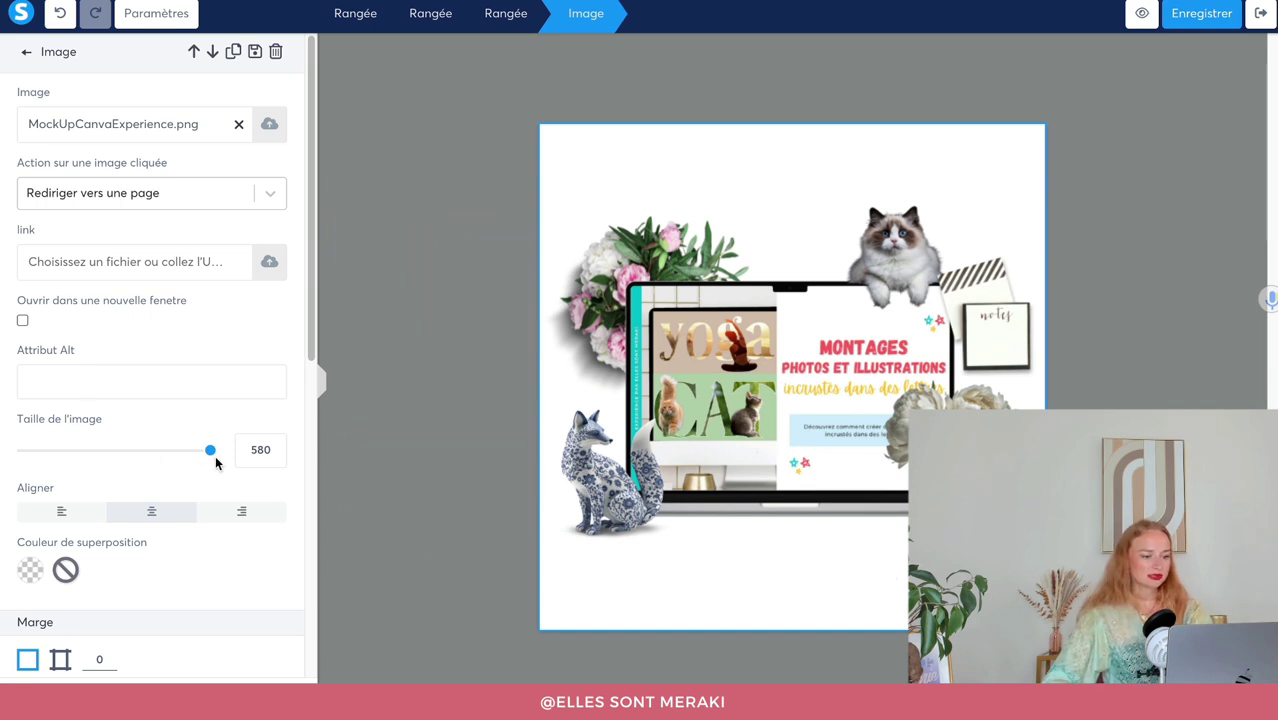
drag(216, 462, 136, 463)
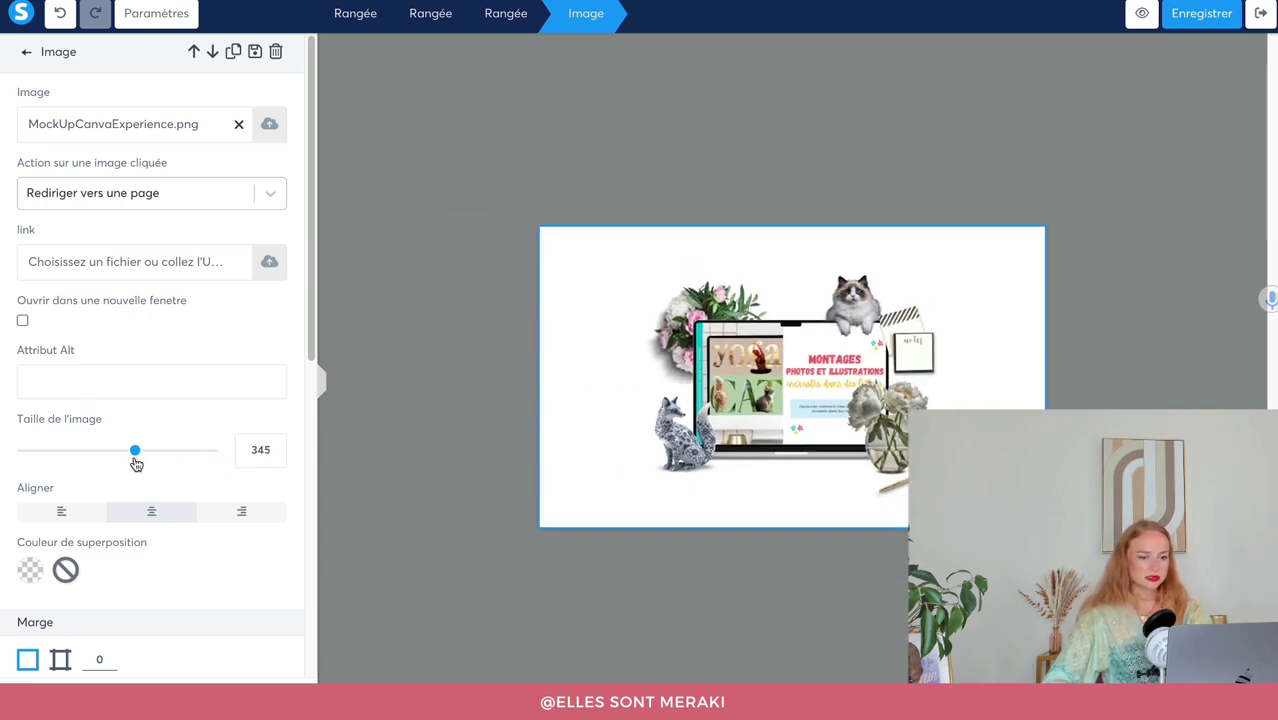
click(415, 385)
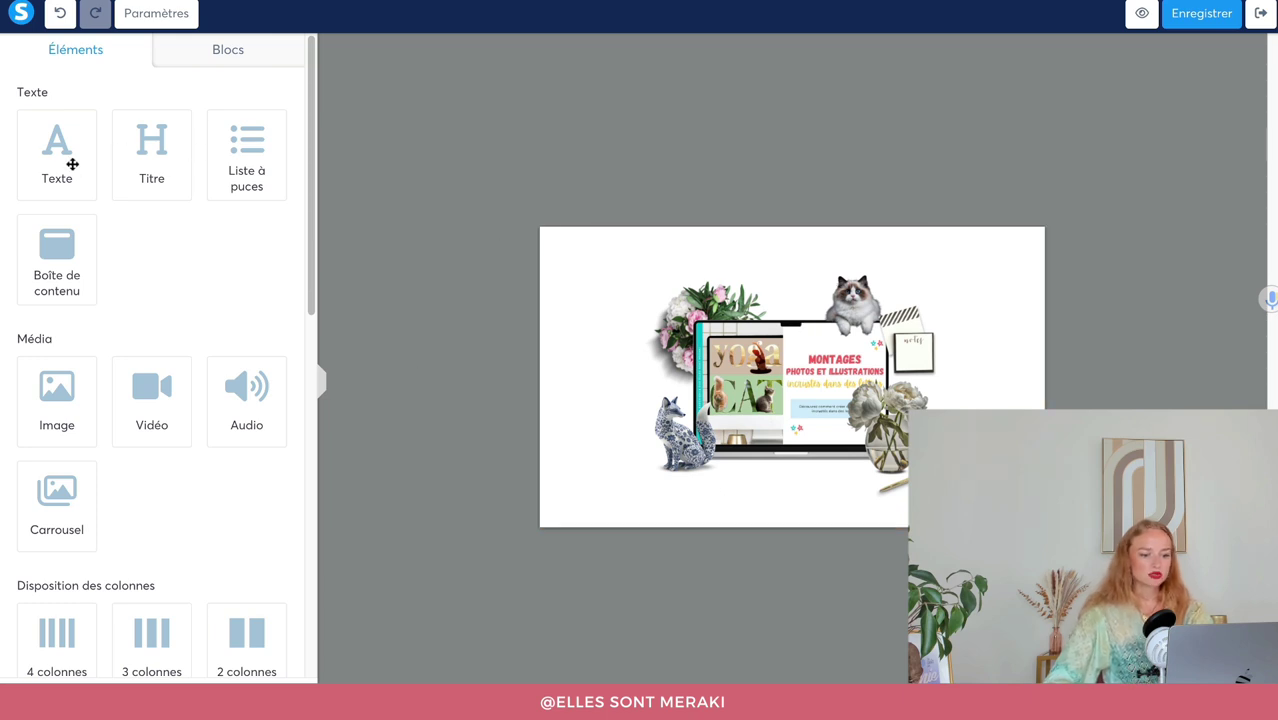
Add a Text element below the image reading "Téléchargez gratuitement la Mini-Formation pour apprendre à faire des montages originaux avec Canva !".
drag(72, 163, 842, 482)
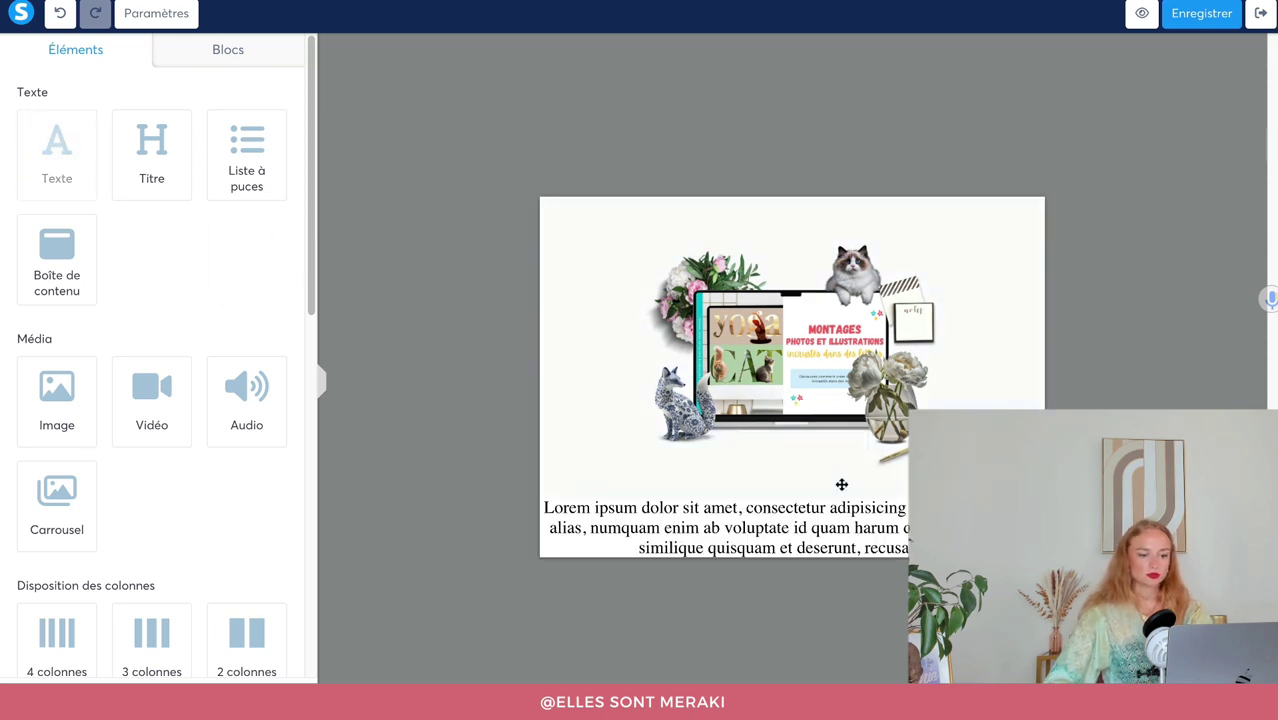
click(797, 513)
triple_click(791, 514)
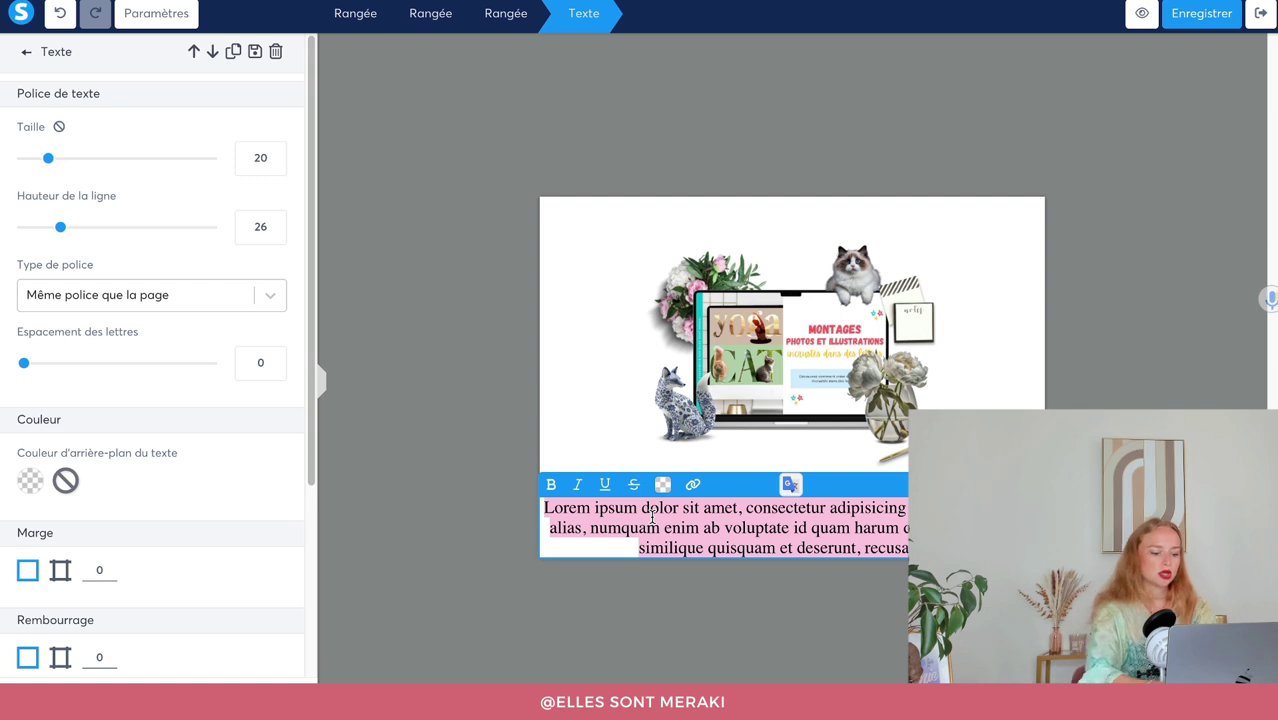
text(Téléchargez f)
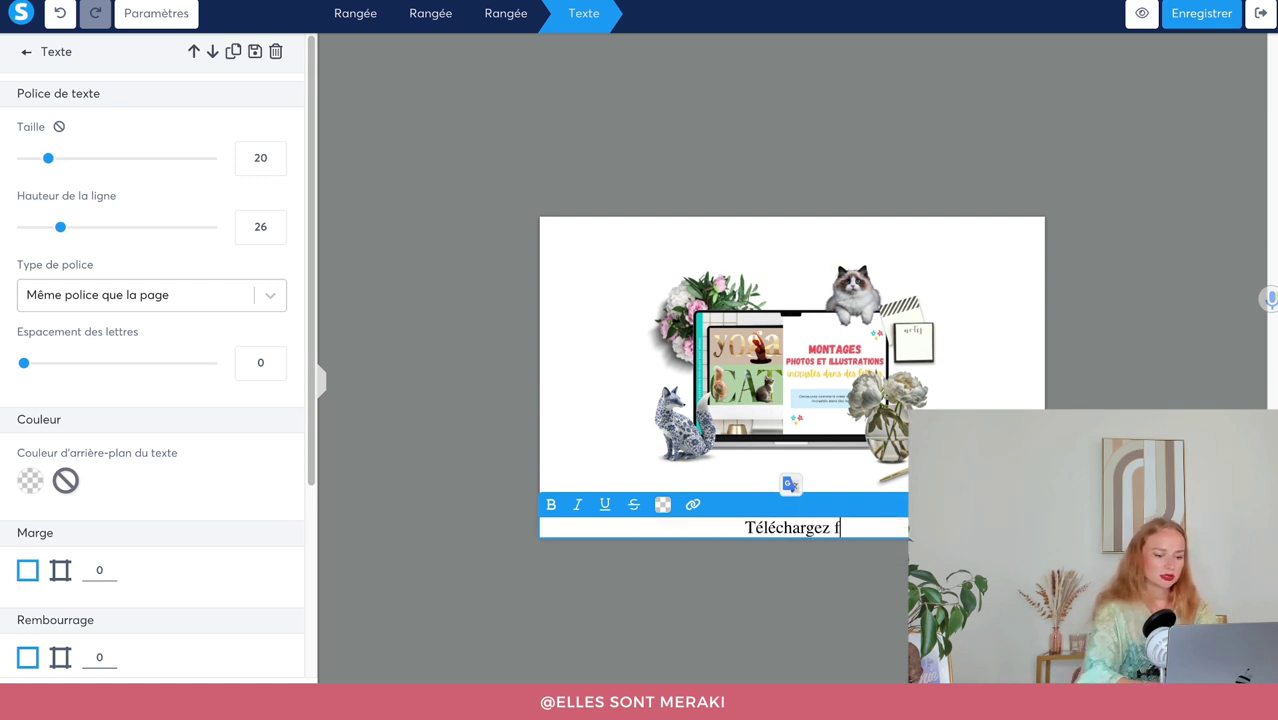
key(BackSpace)
text(gratuitement)
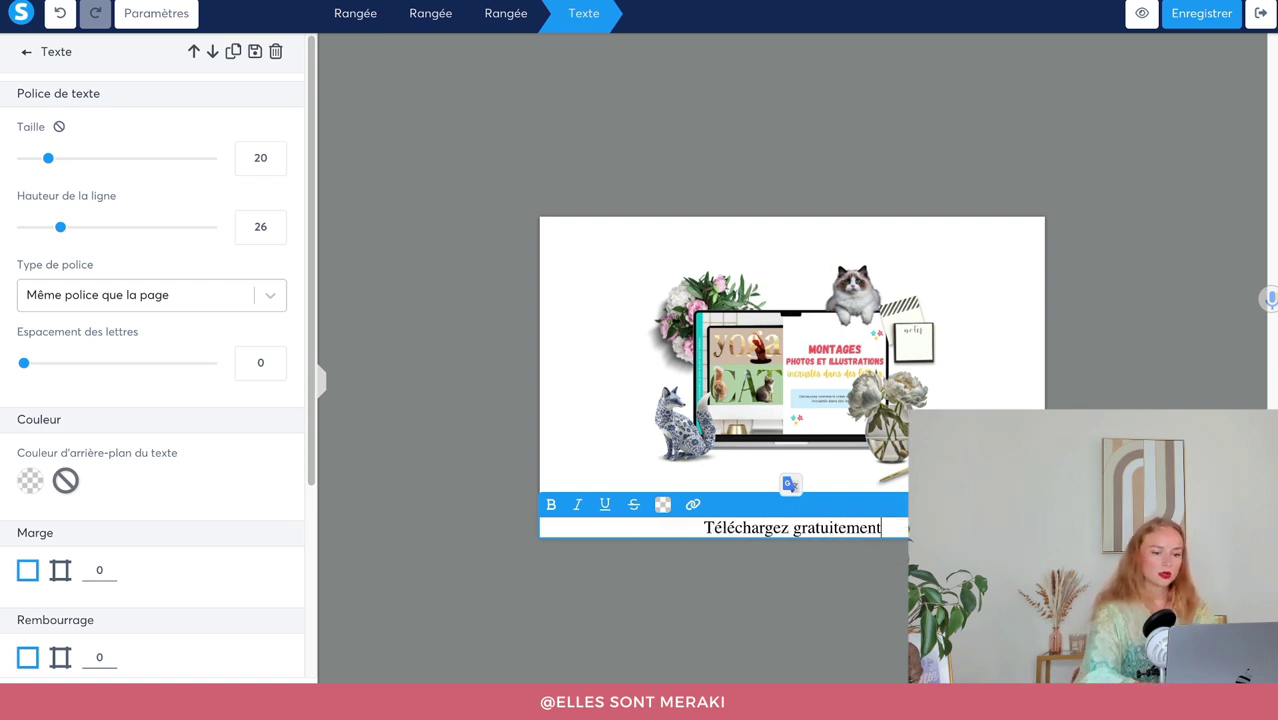
text( la Mini-Fo)
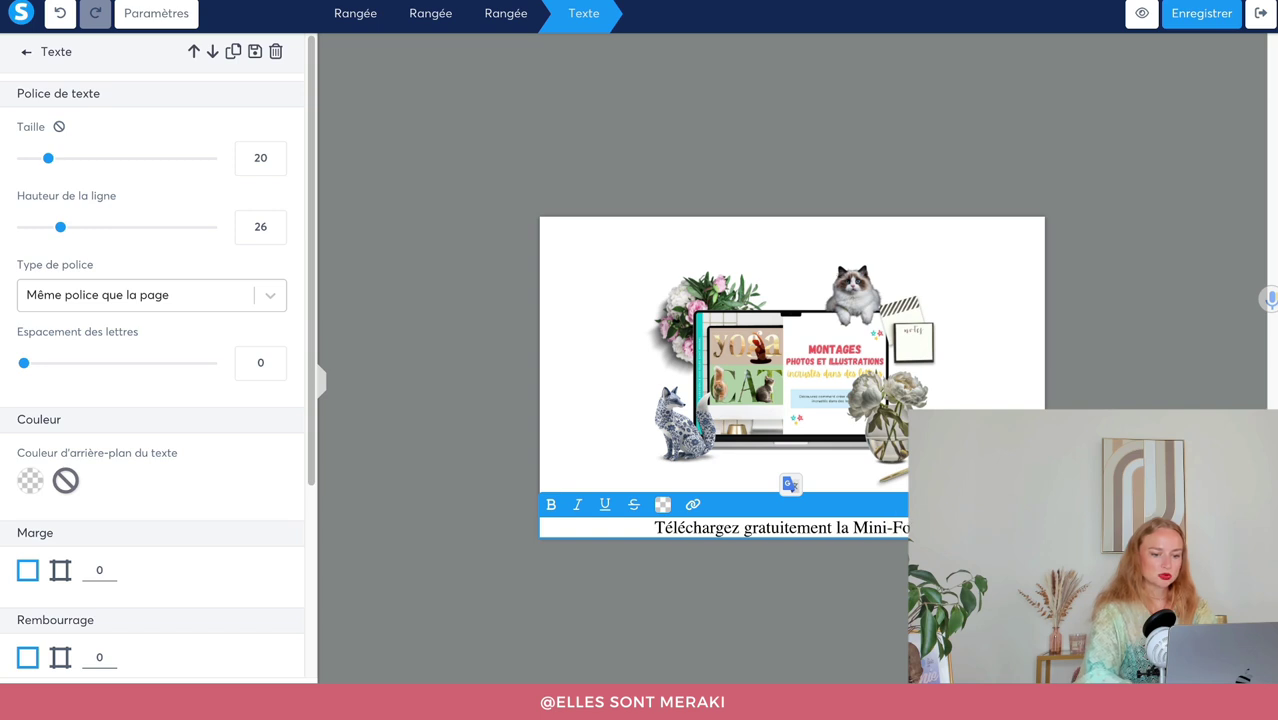
text(rmation)
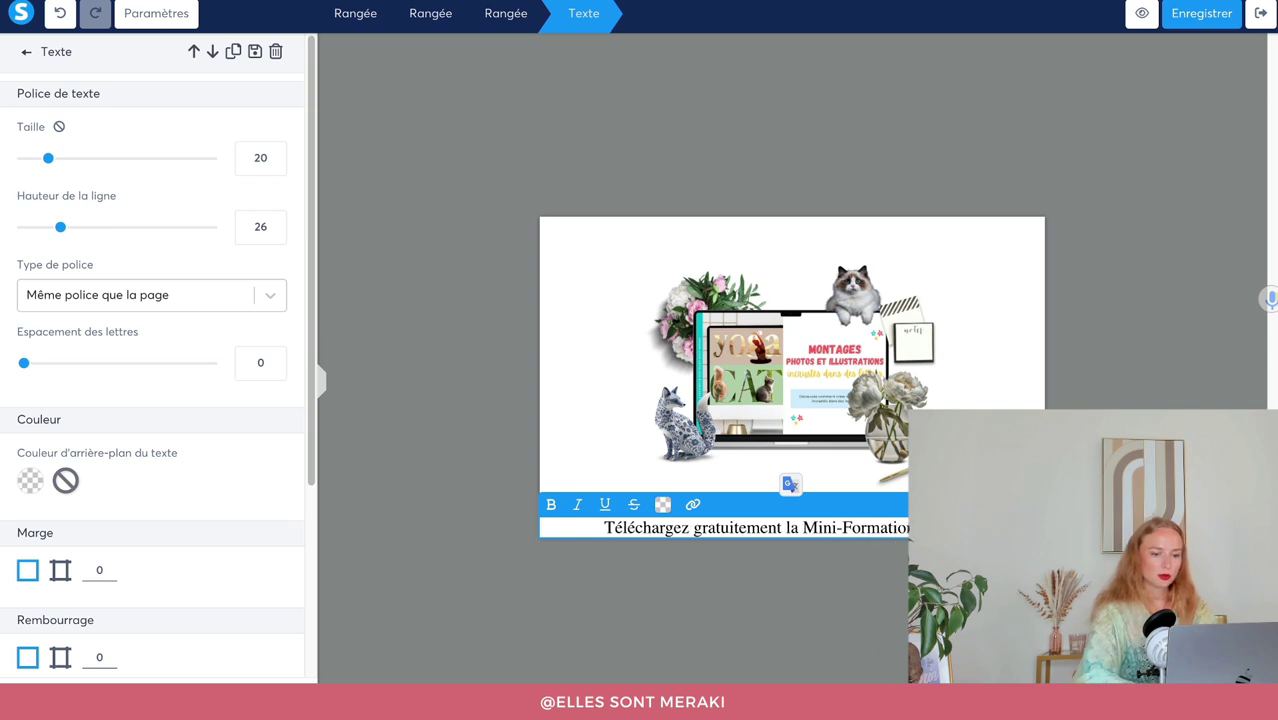
text( pour)
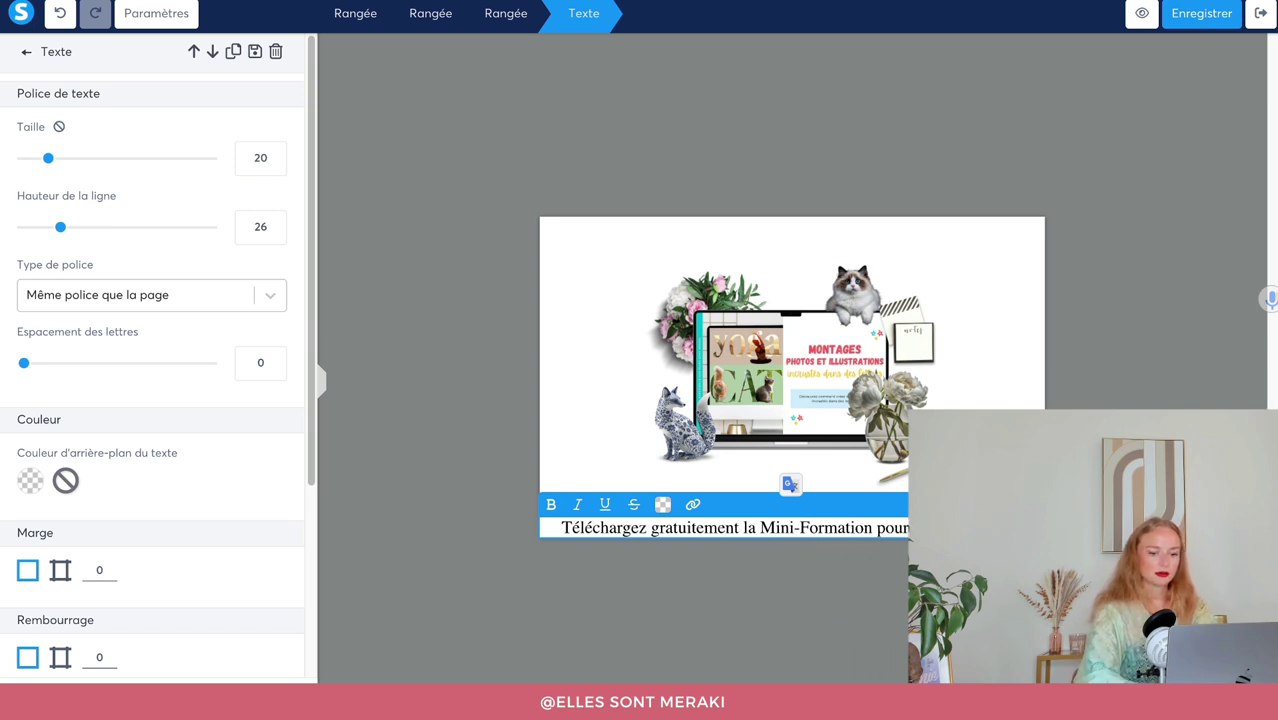
text( apprendre les montages )
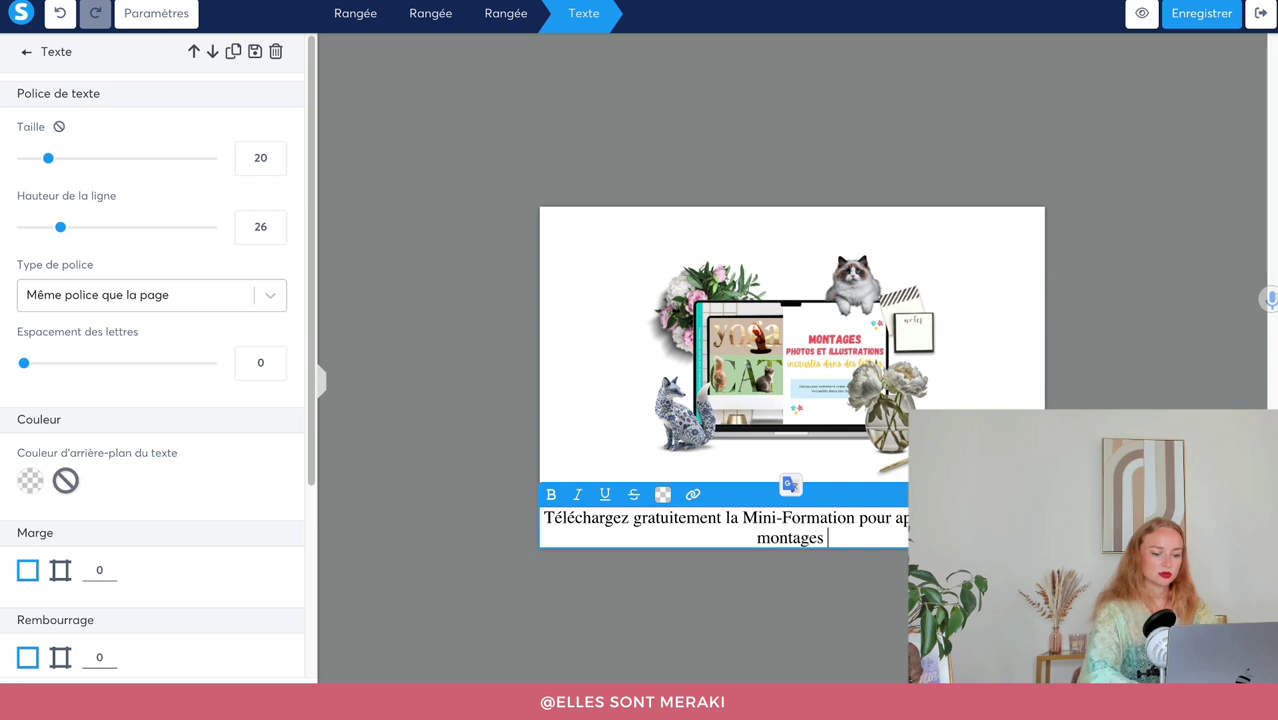
text(originaux avec Canva !)
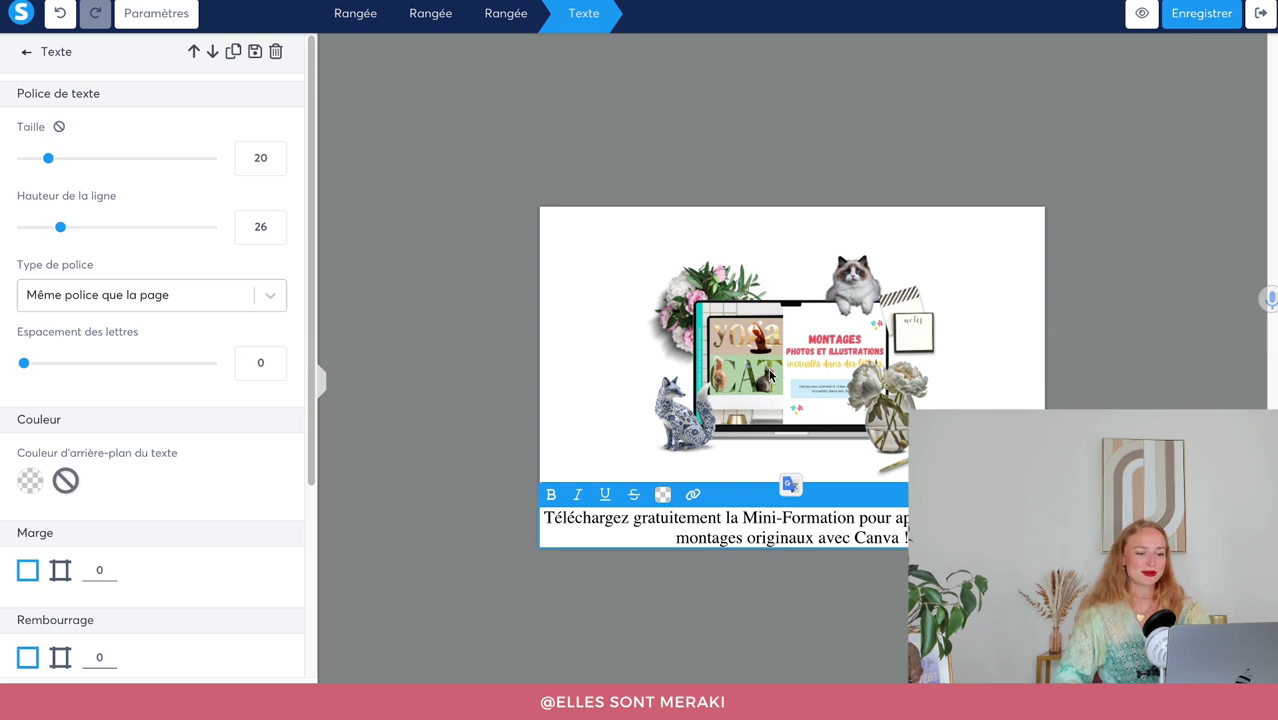
Set the text element's font to the Google font Montserrat.
click(272, 294)
click(173, 392)
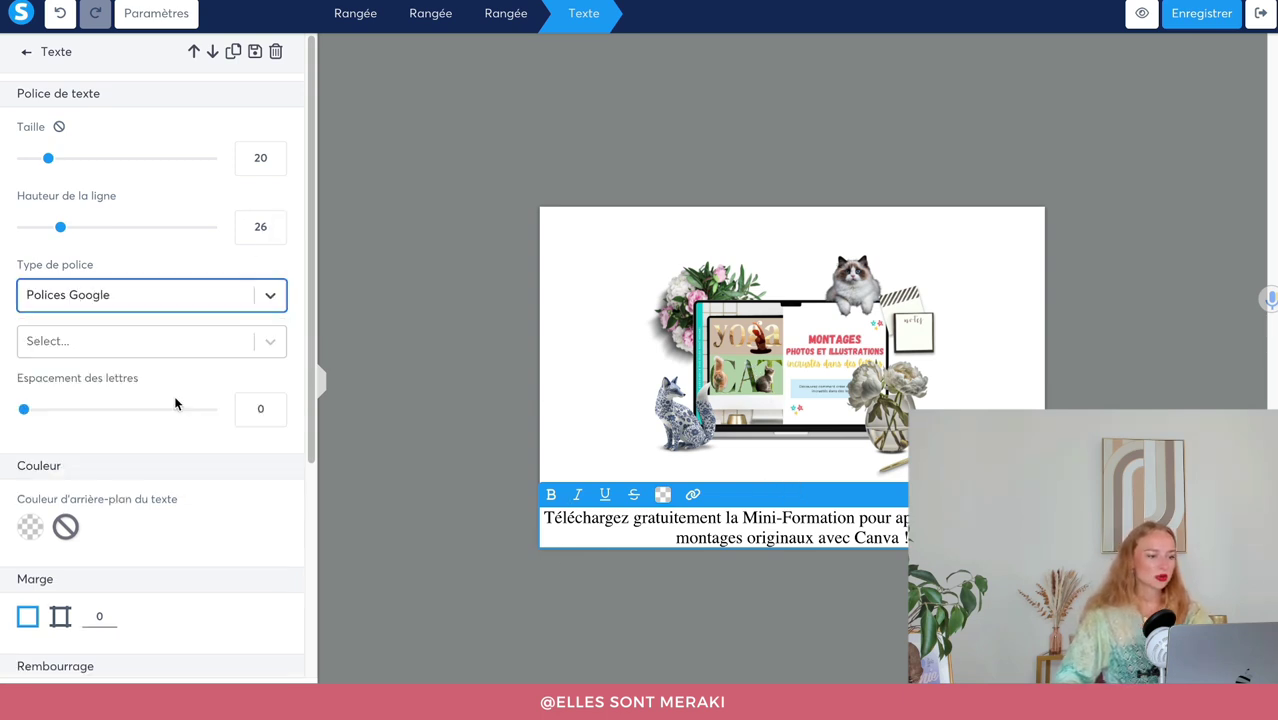
click(111, 346)
click(101, 430)
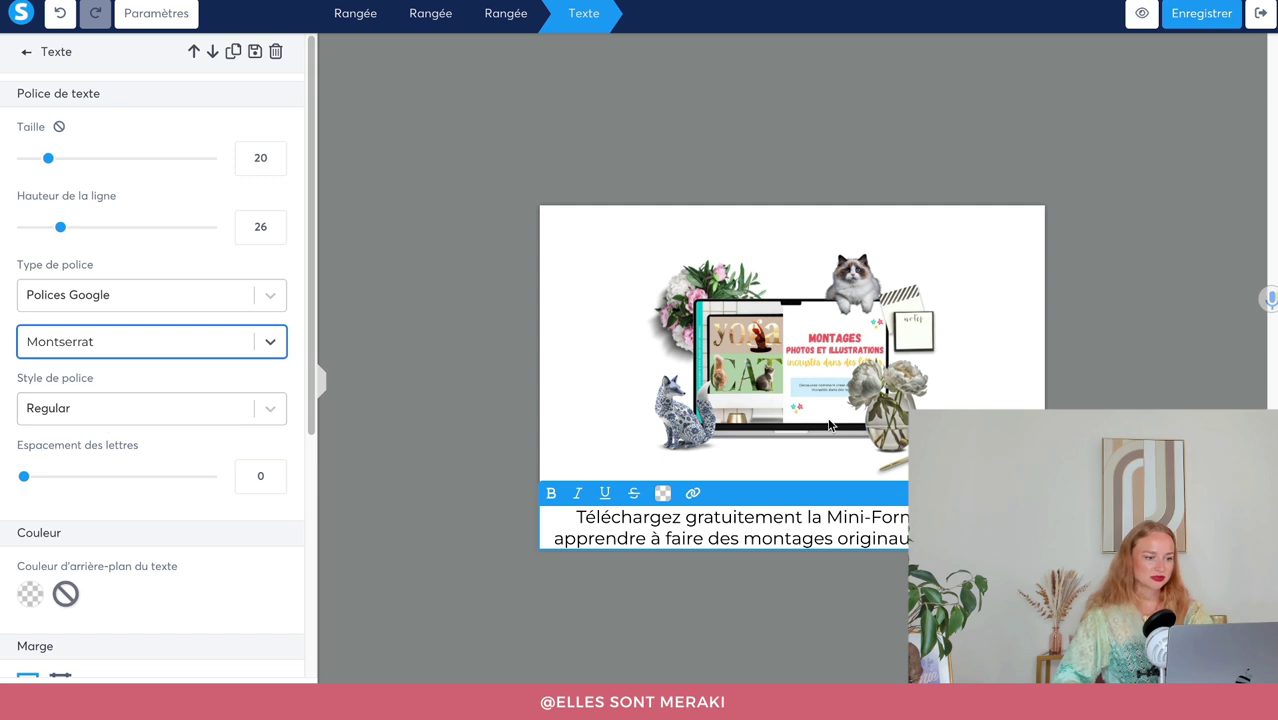
Make the whole text below the image bold and colour it with the saved green 24928C.
scroll(80, 485, down, 3)
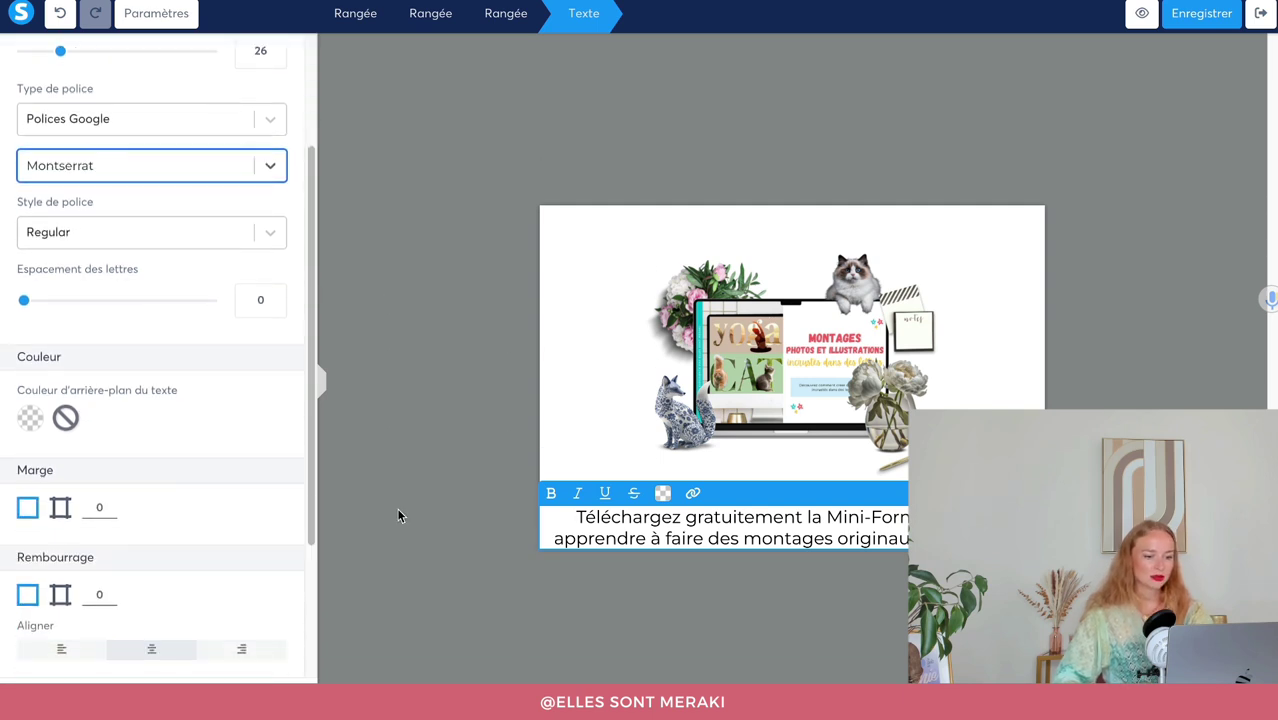
triple_click(708, 519)
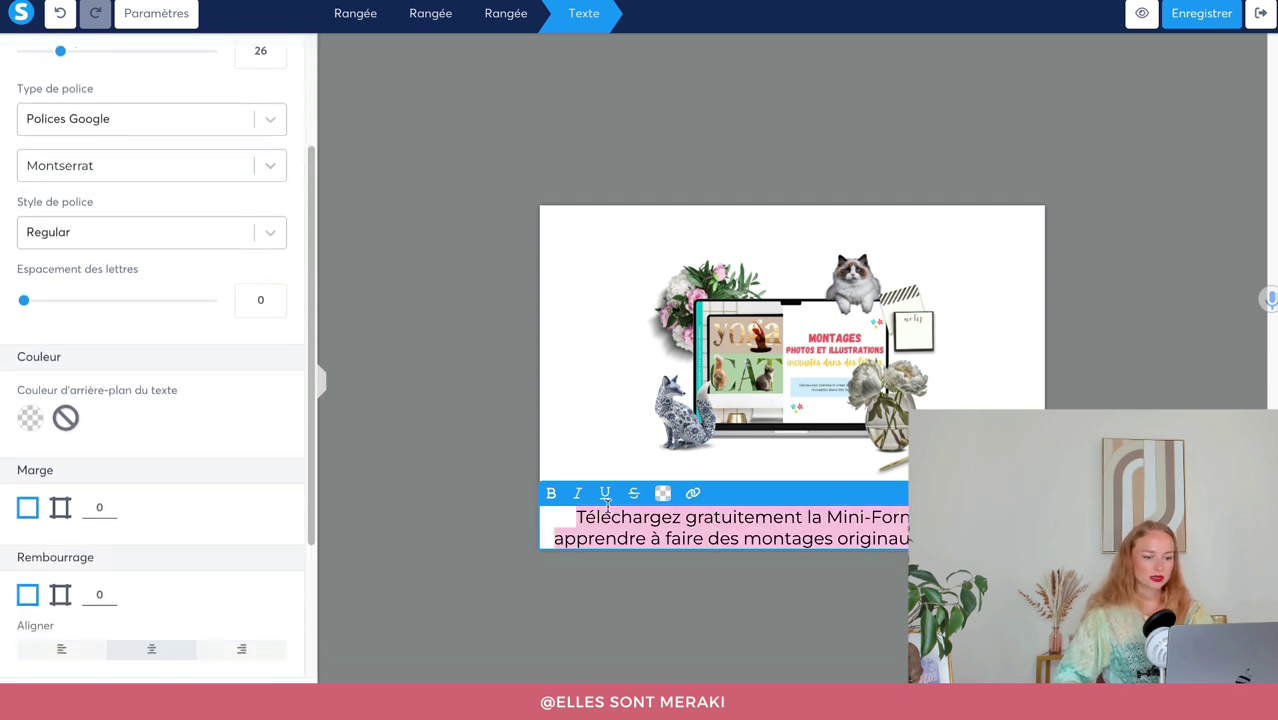
key(ctrl+b)
click(663, 495)
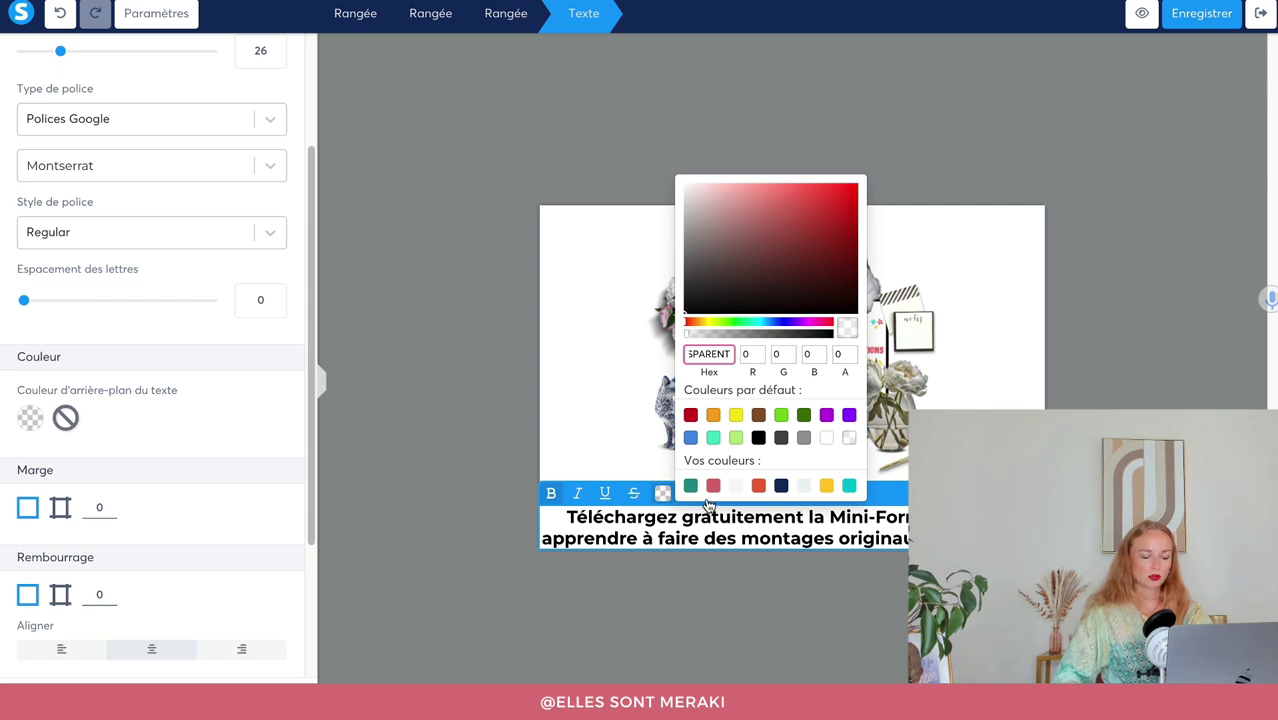
click(690, 486)
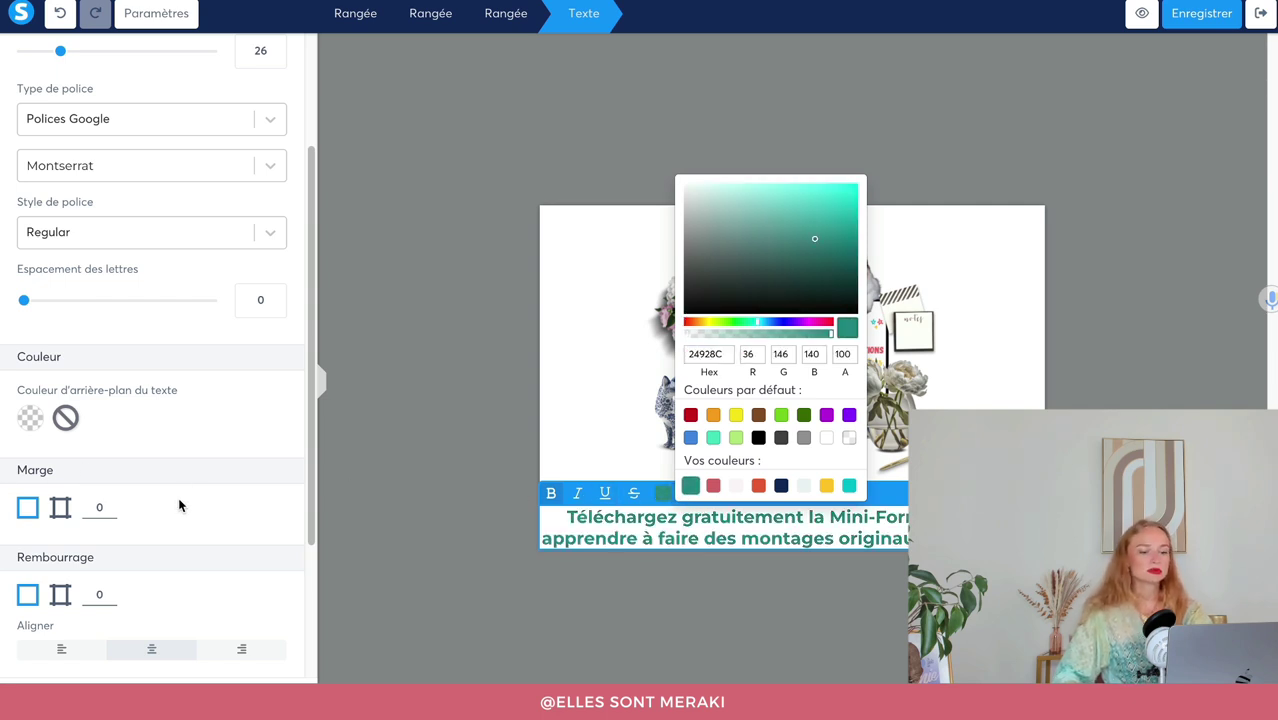
scroll(220, 535, down, 3)
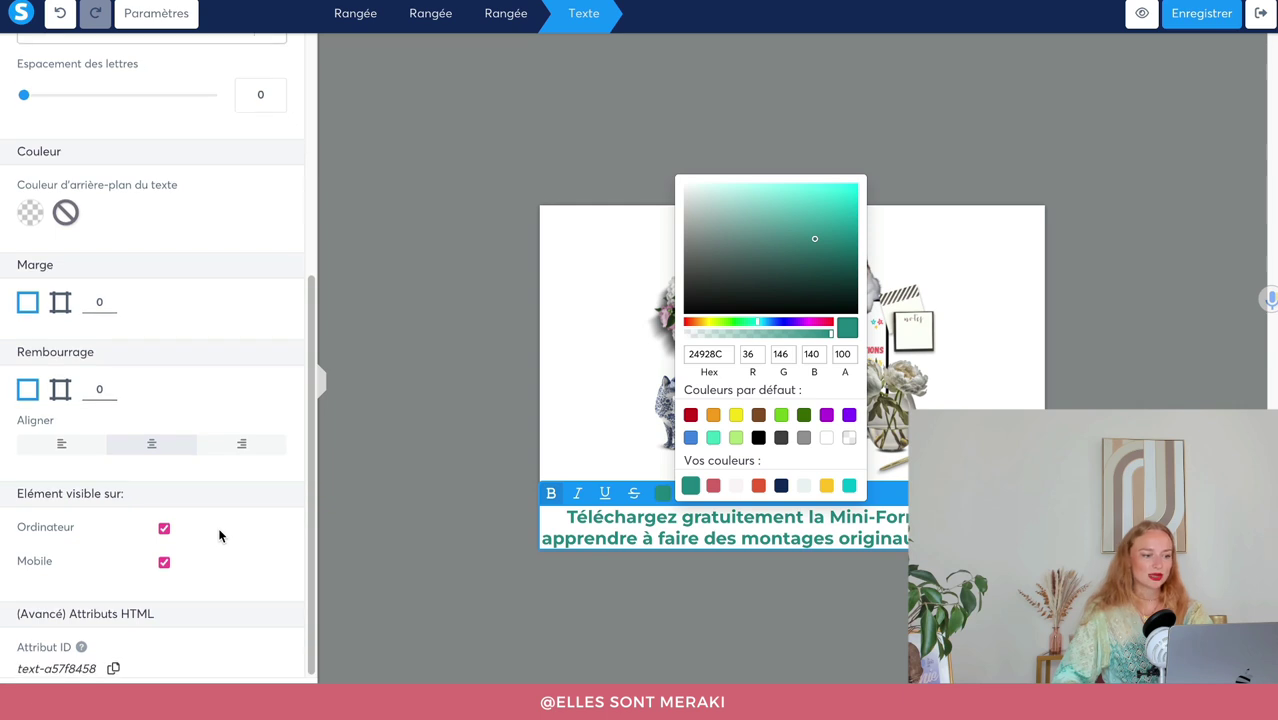
scroll(215, 350, up, 3)
click(566, 448)
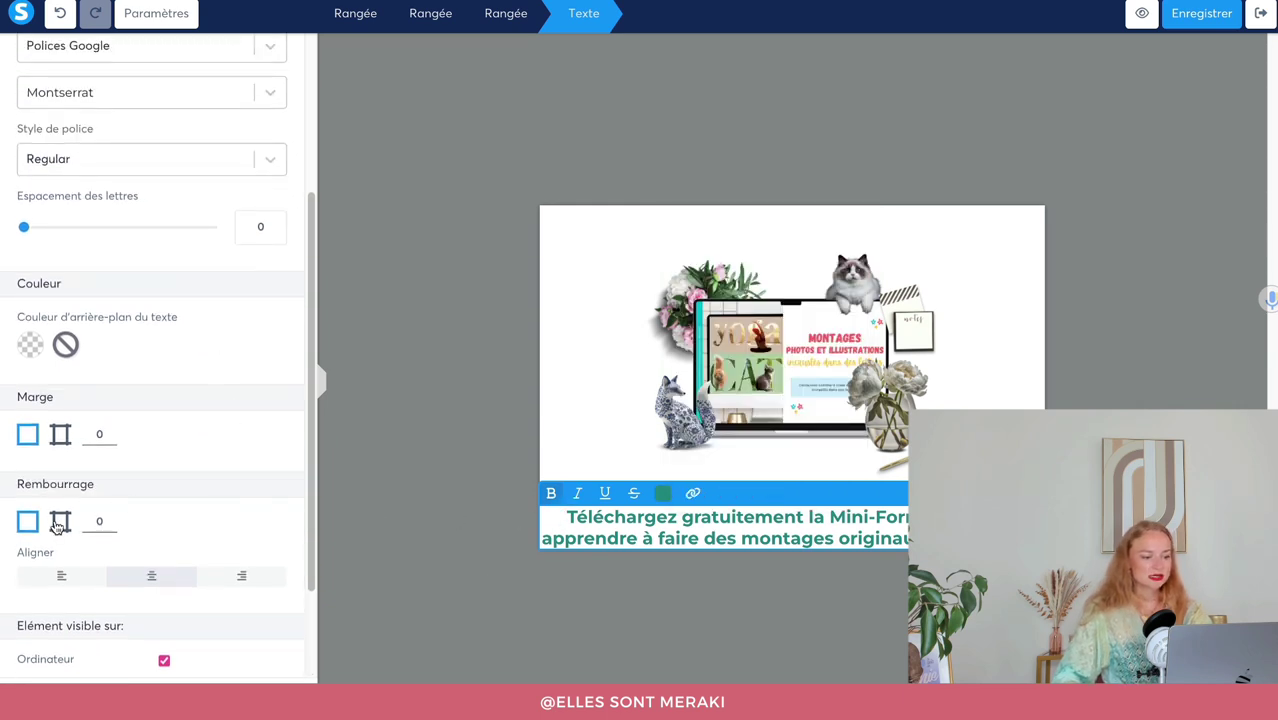
Give the text element individual side margins of 58 on the right and 58 on the left.
click(57, 436)
scroll(60, 480, down, 1)
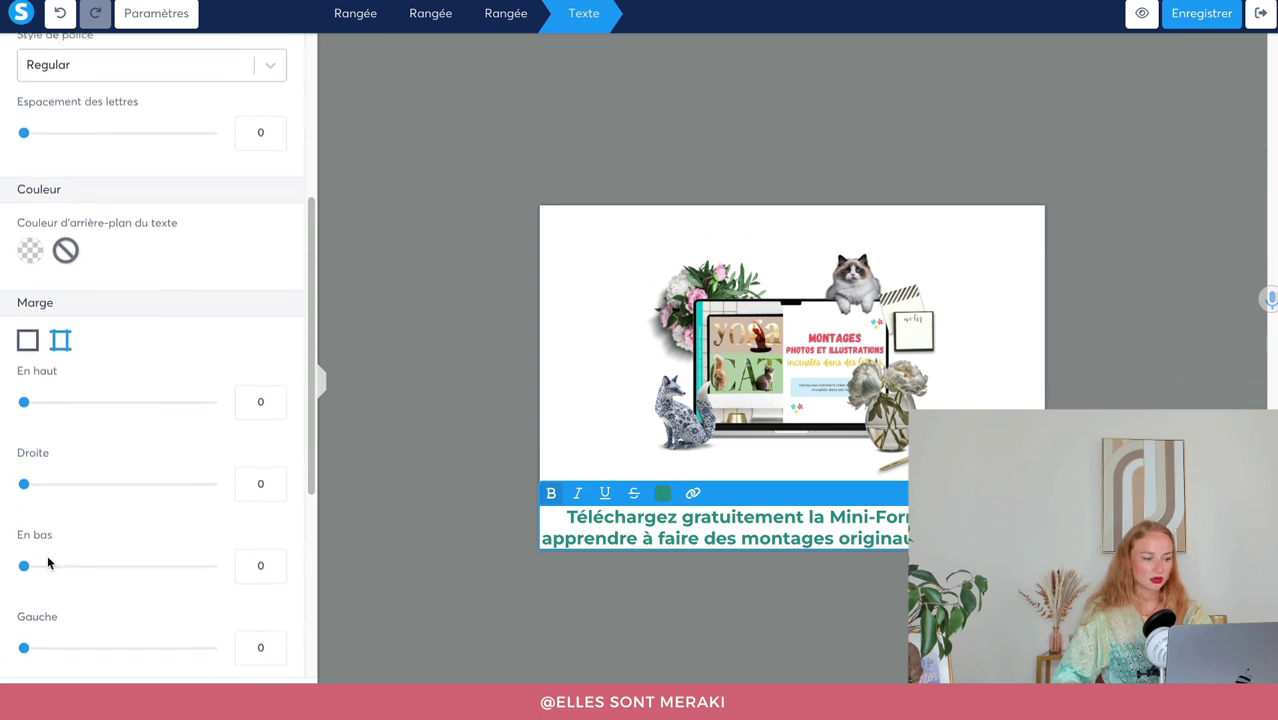
drag(24, 479, 78, 479)
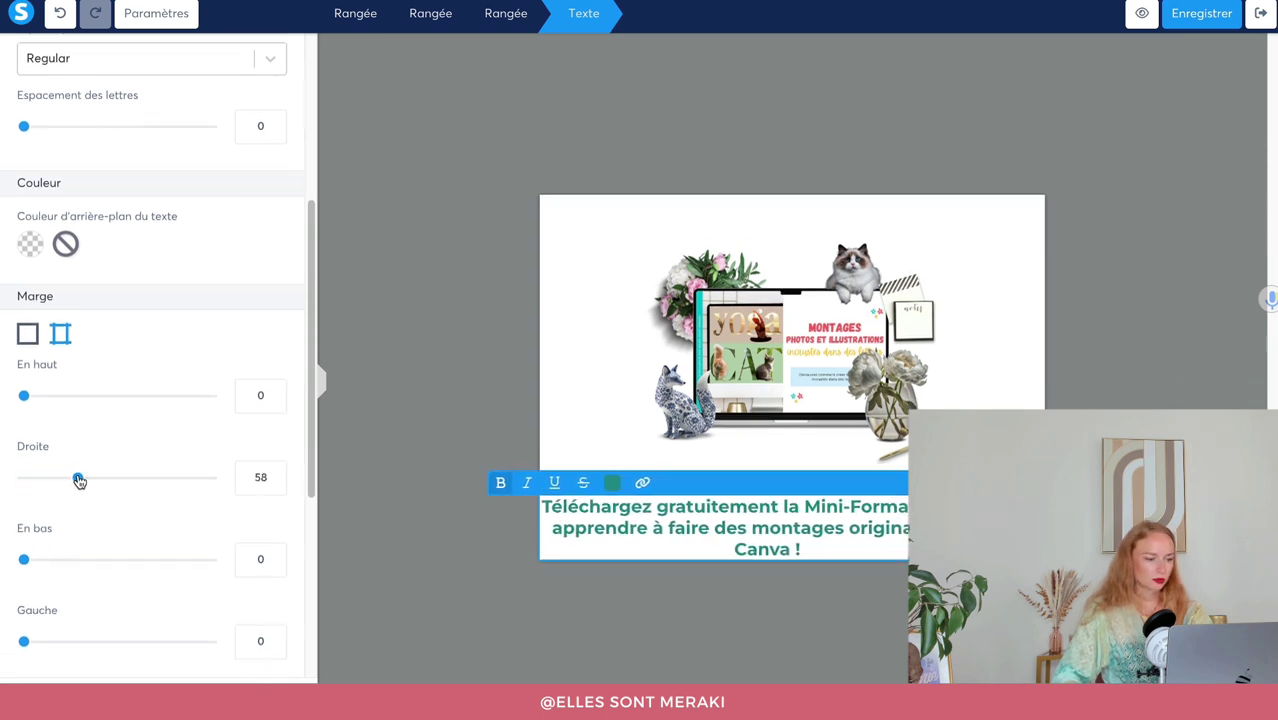
scroll(100, 585, down, 2)
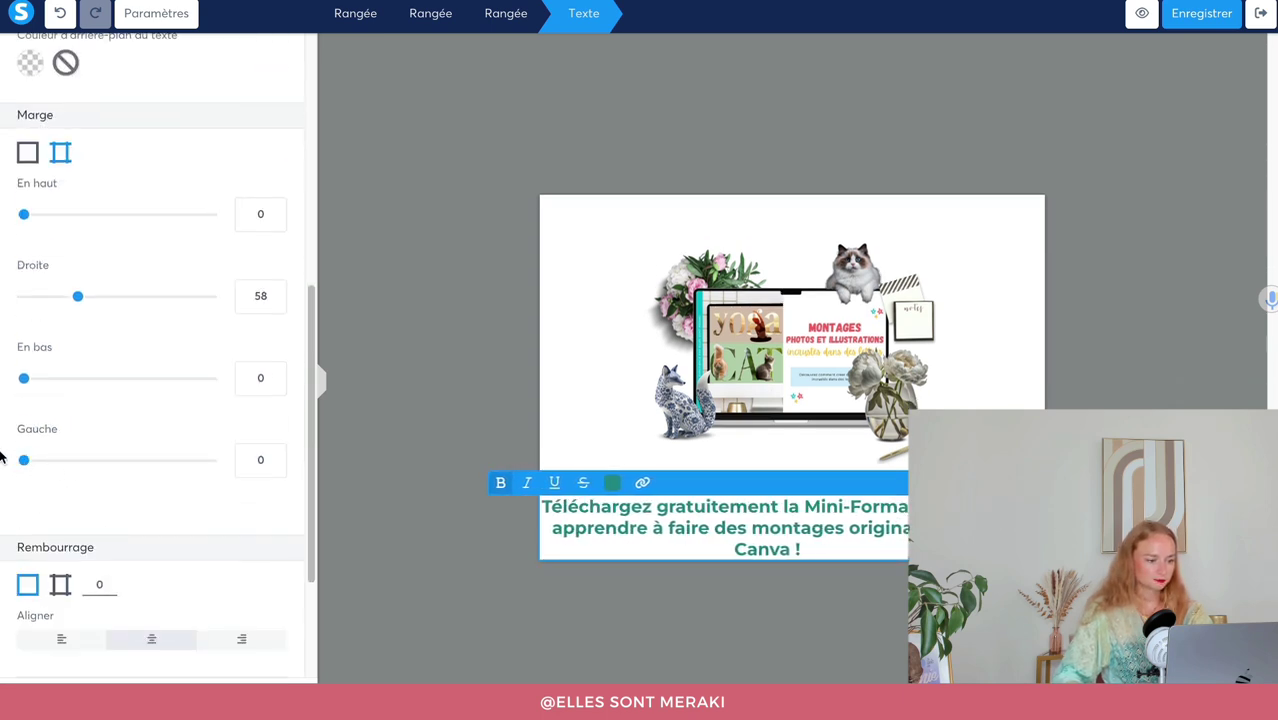
drag(46, 463, 78, 462)
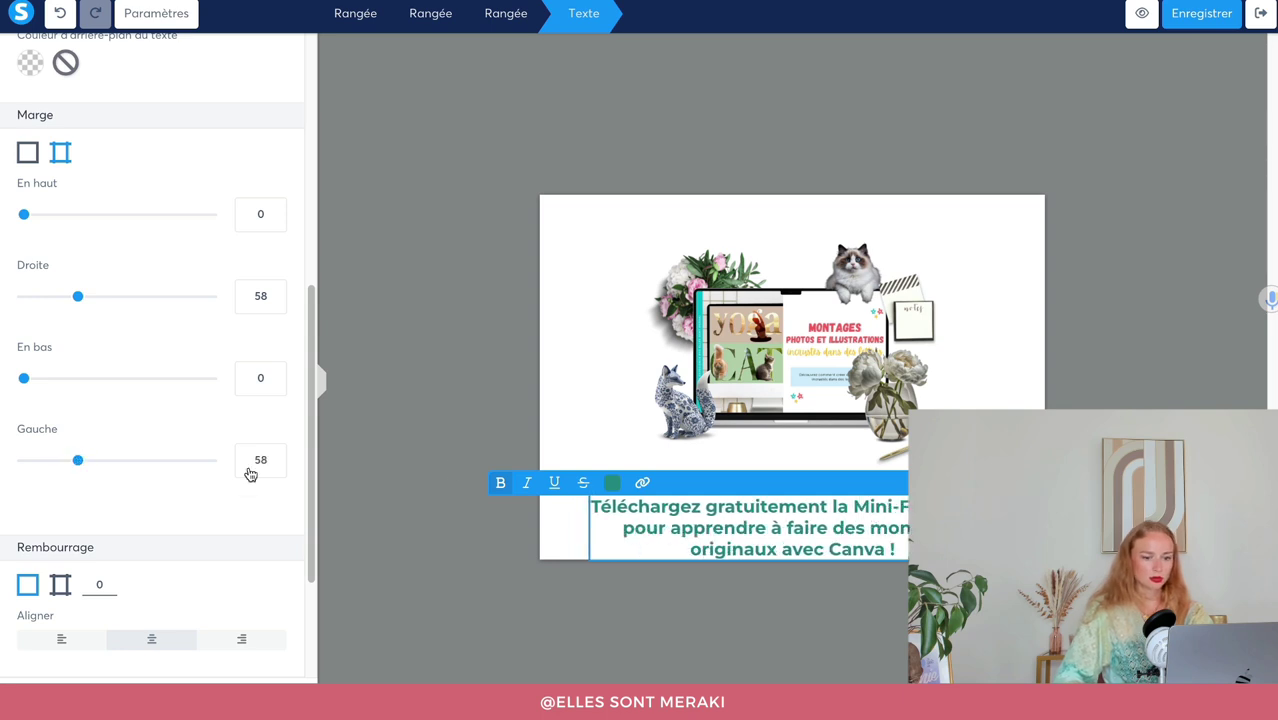
Reduce the font size of the text below the image to 18.
scroll(148, 277, up, 5)
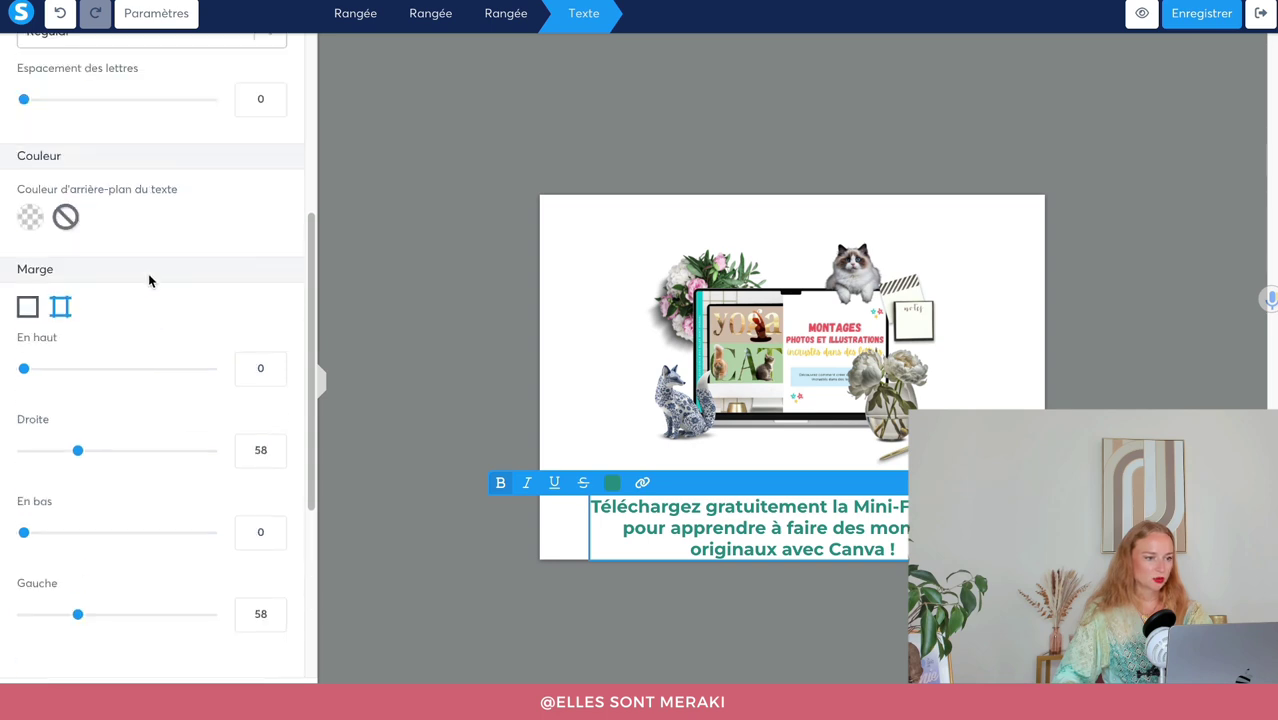
click(275, 166)
click(275, 166)
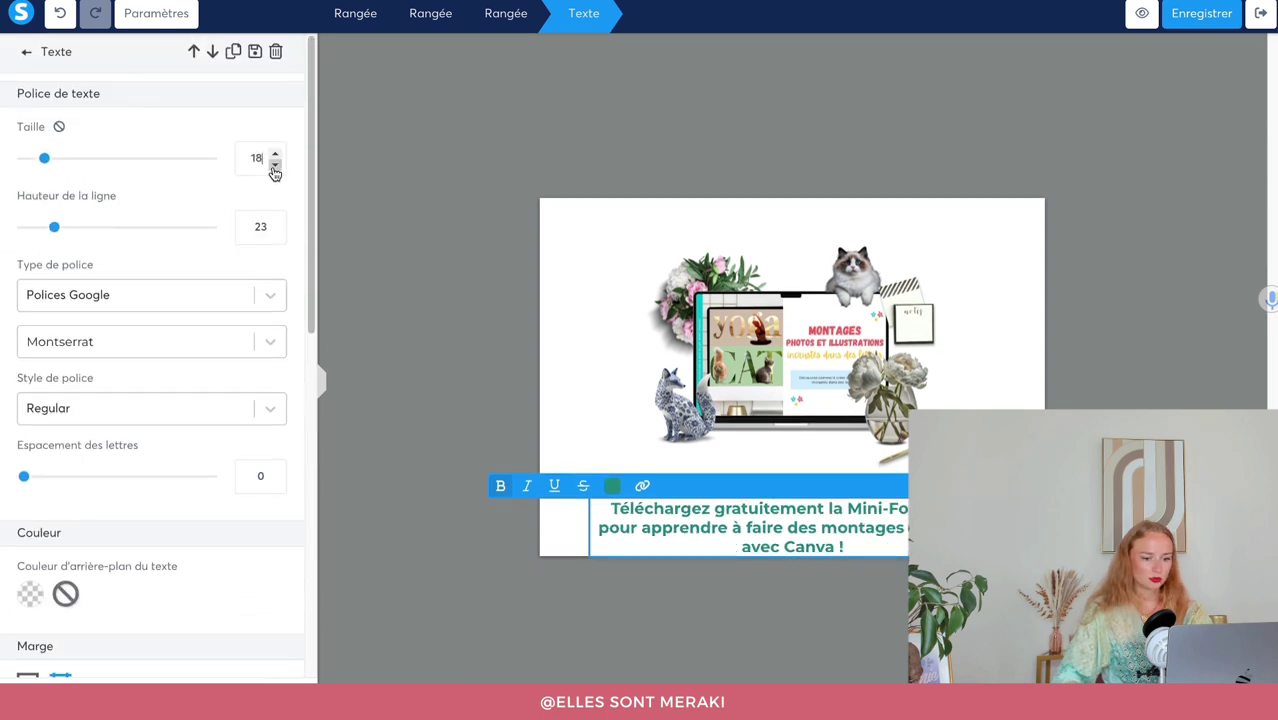
Set the font size of the text below the image to 20.
click(275, 166)
click(276, 152)
click(276, 152)
click(276, 152)
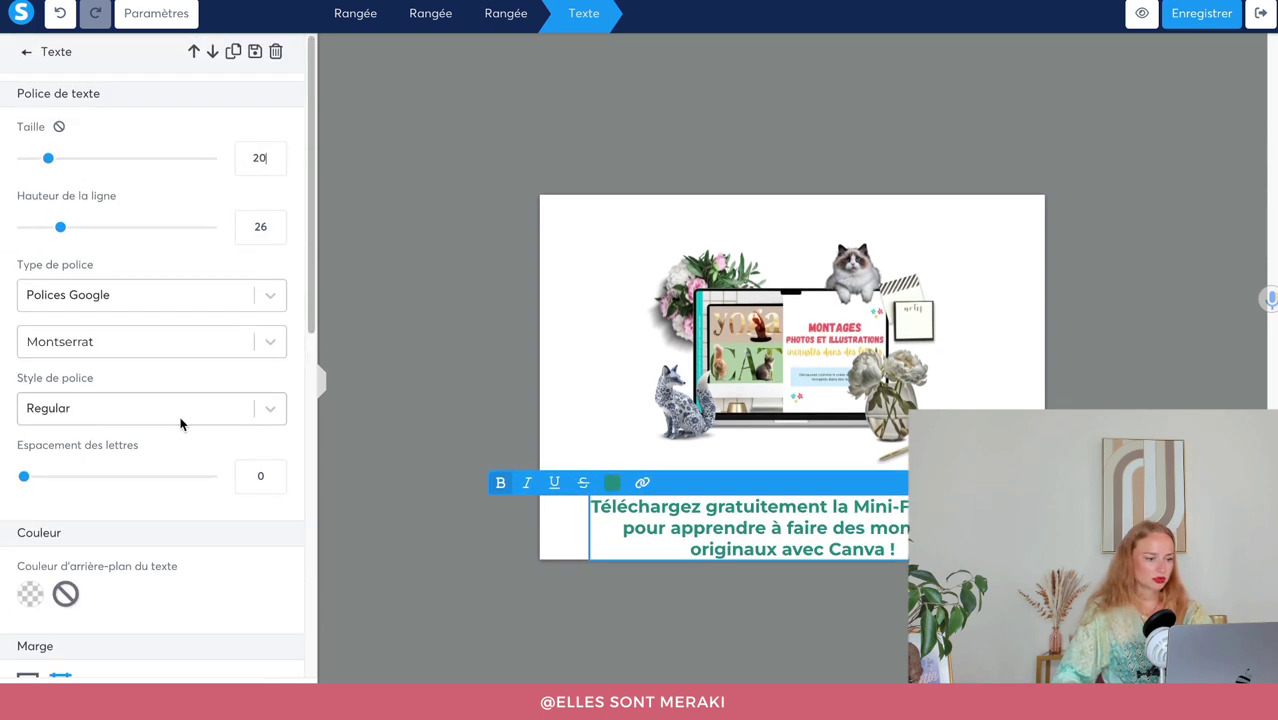
Set the text element's right margin to 38 and its left margin to nearly the same value, just under 40.
scroll(114, 508, down, 3)
drag(75, 502, 54, 500)
scroll(117, 610, down, 2)
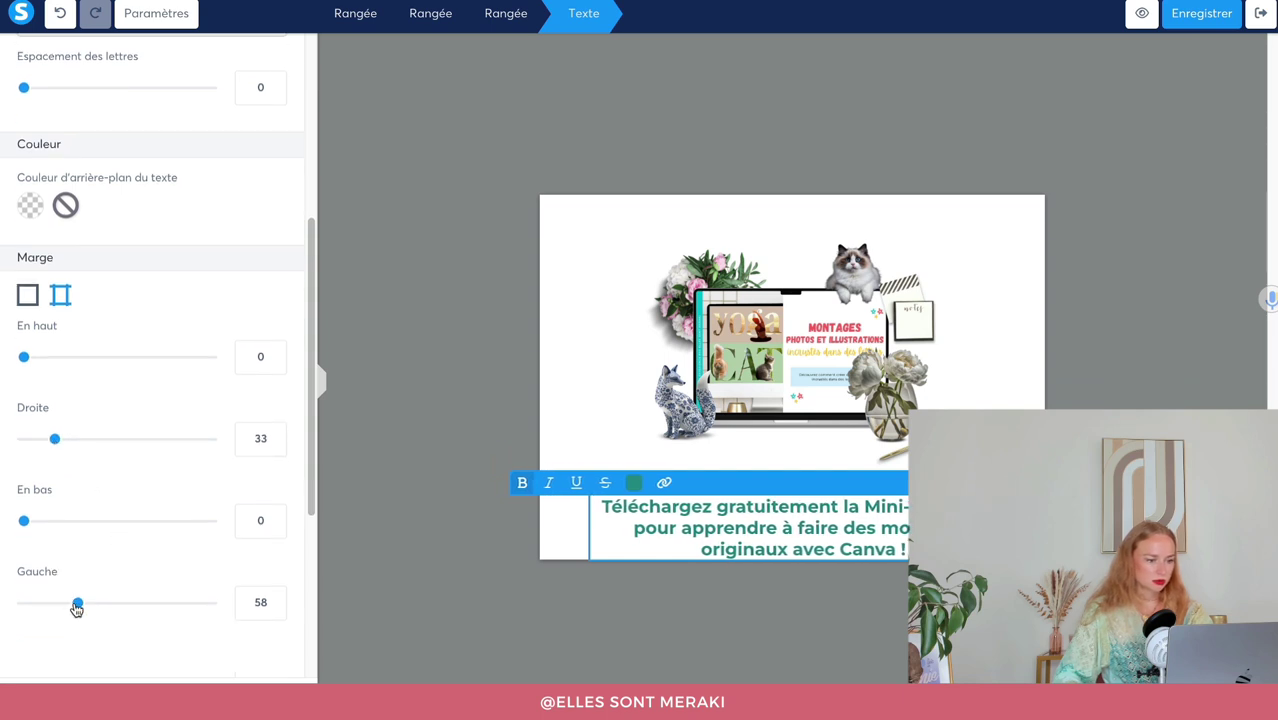
drag(77, 607, 31, 609)
mouse_move(56, 439)
mouse_down()
mouse_move(25, 444)
mouse_move(59, 441)
mouse_up()
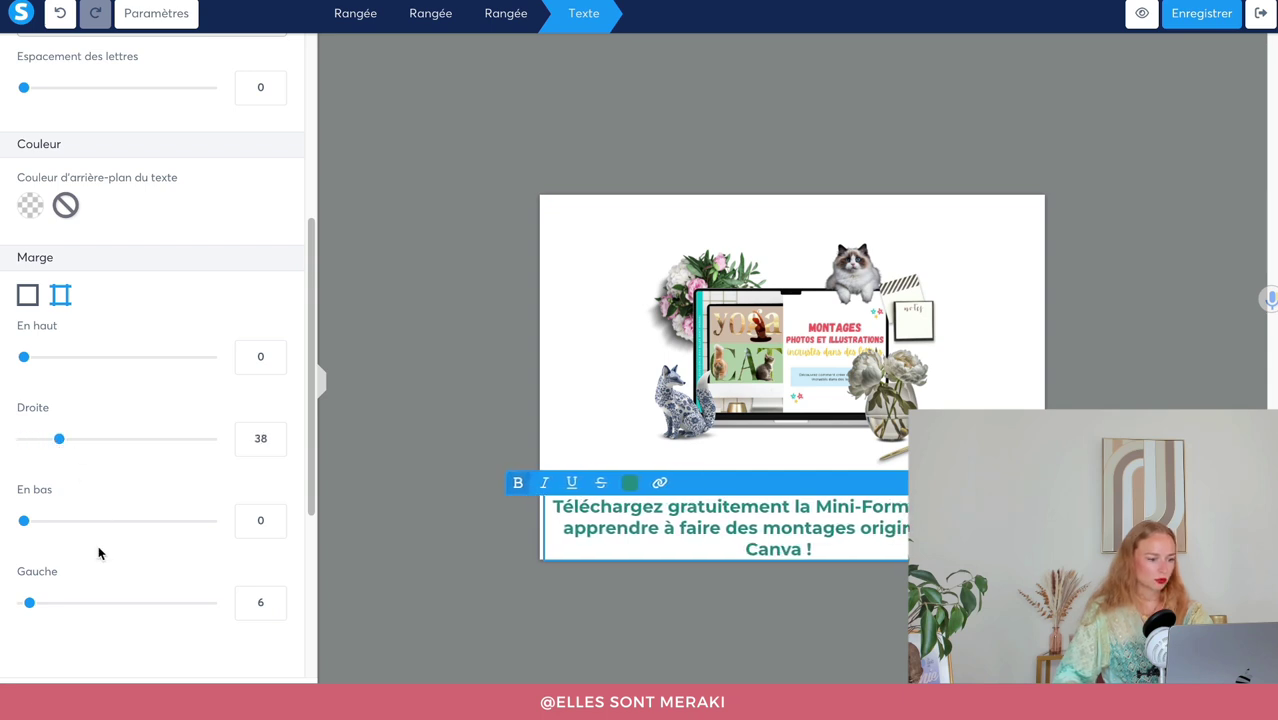
drag(29, 612, 63, 613)
click(272, 607)
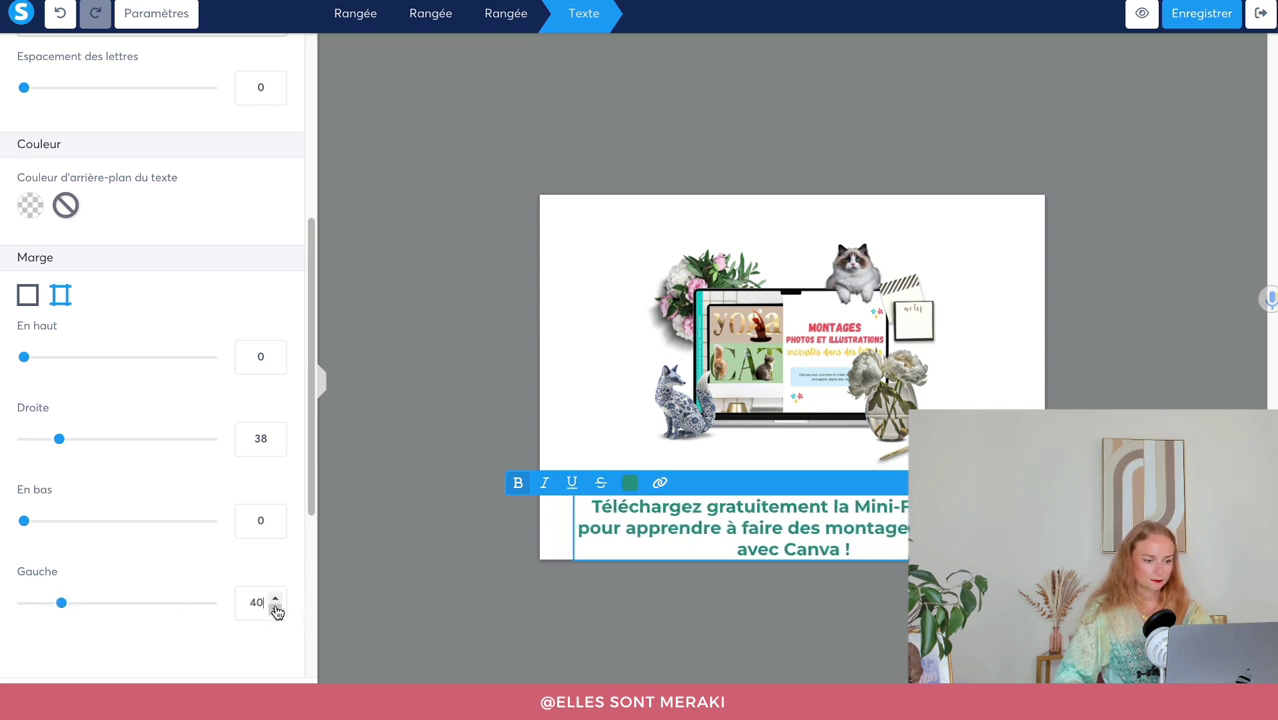
click(272, 607)
click(531, 570)
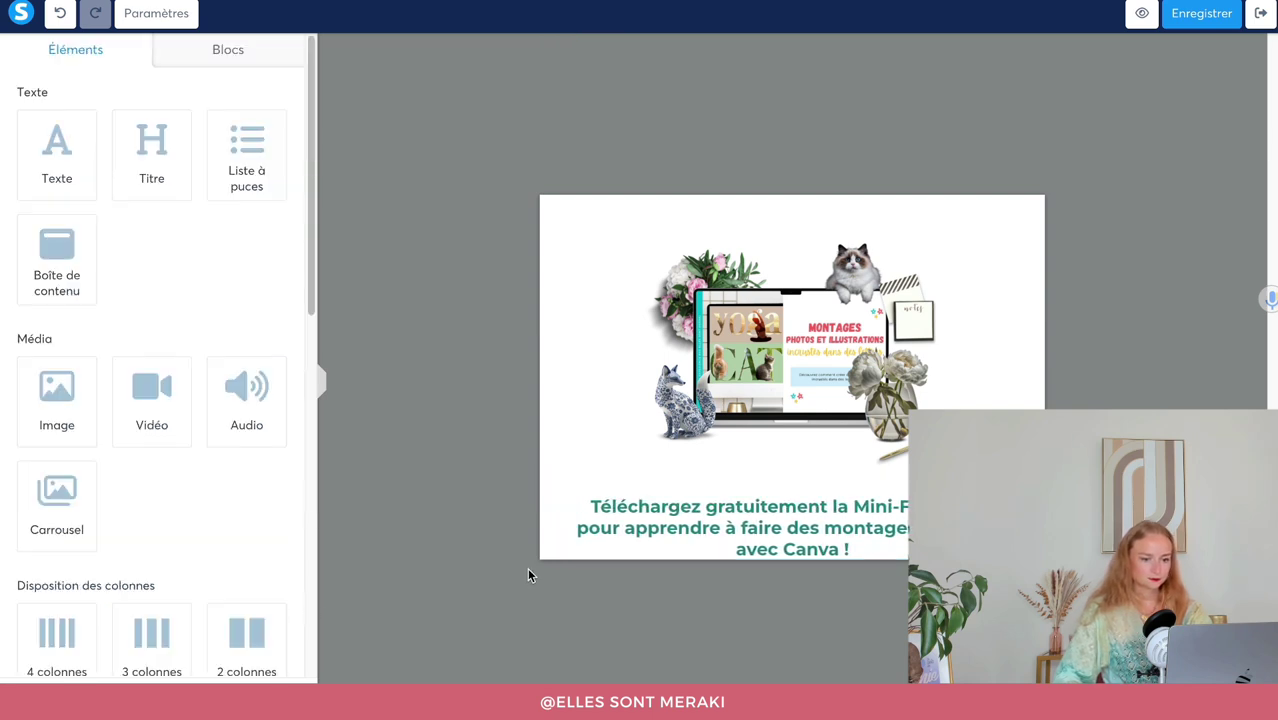
Add a form field below the green text and set its data type to Prénom.
click(757, 476)
click(755, 482)
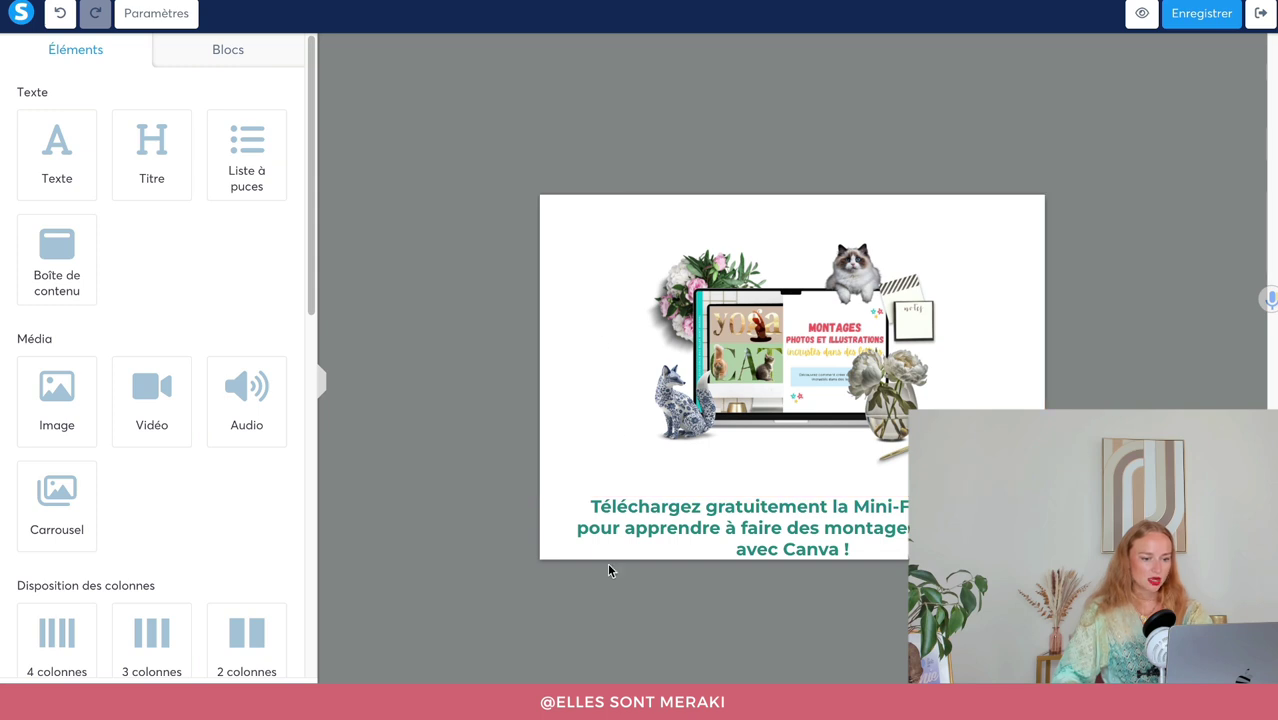
scroll(57, 415, down, 5)
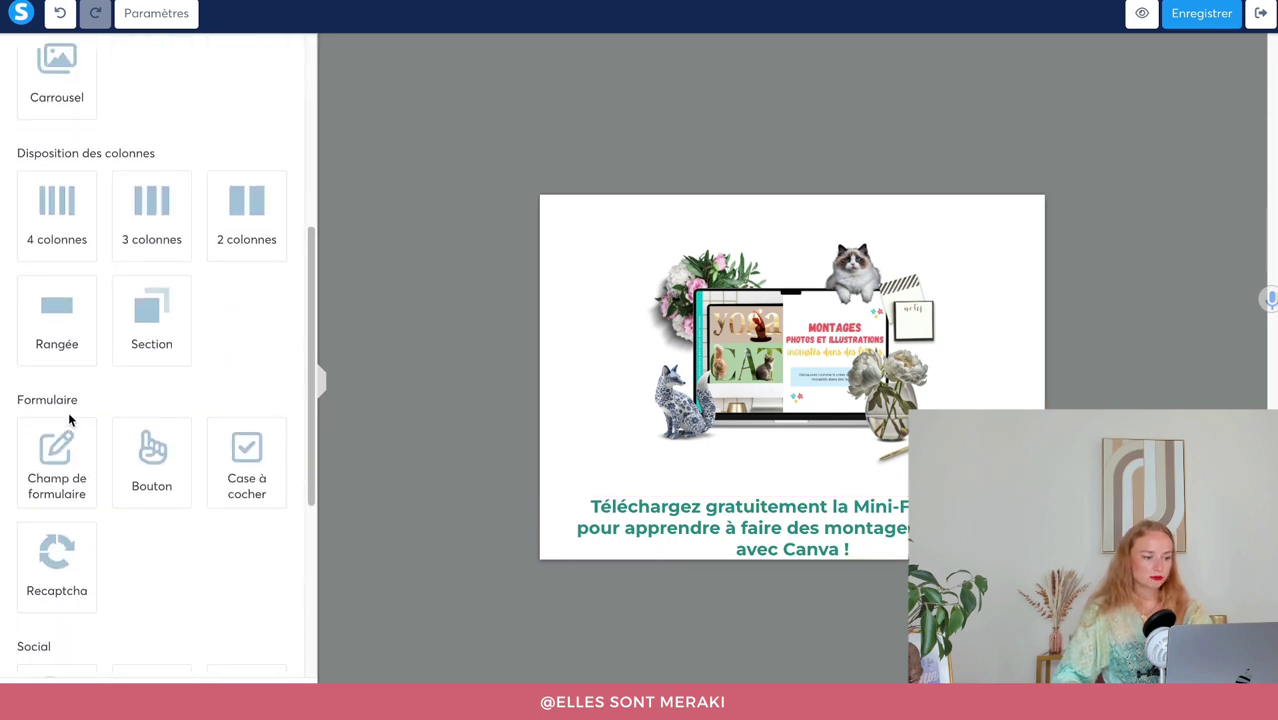
drag(43, 400, 762, 548)
drag(57, 400, 643, 564)
click(643, 564)
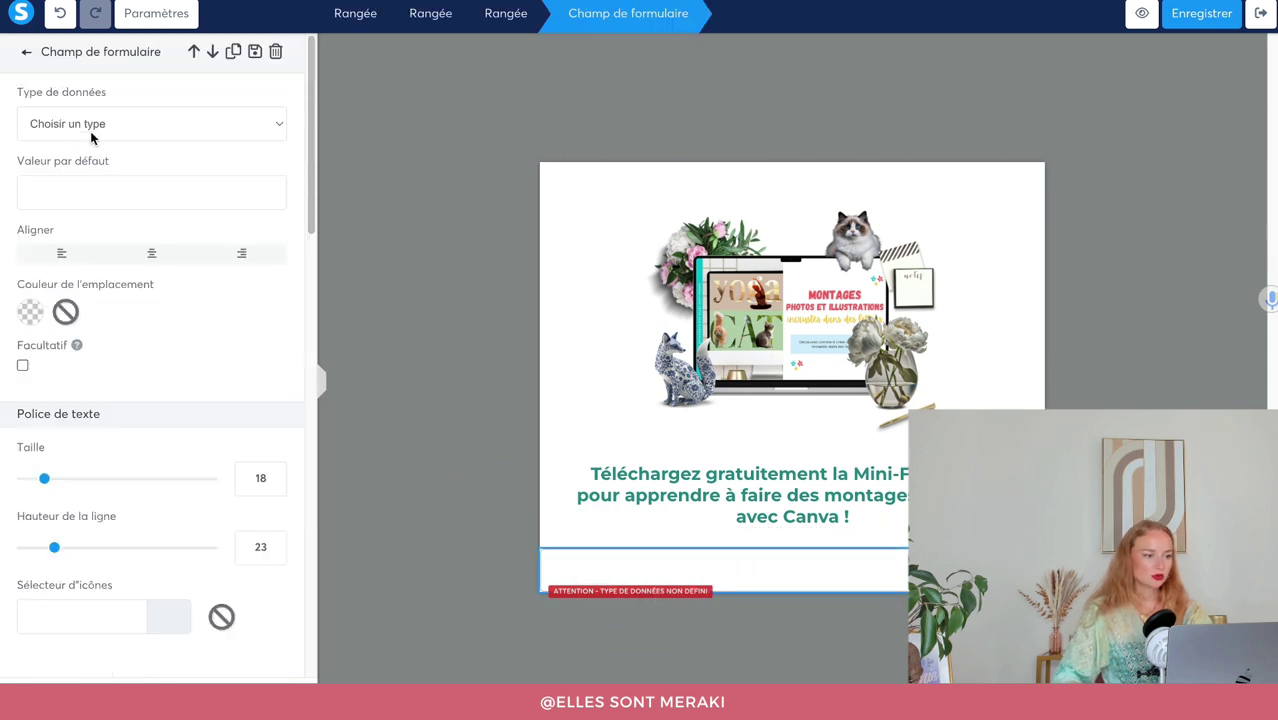
click(91, 130)
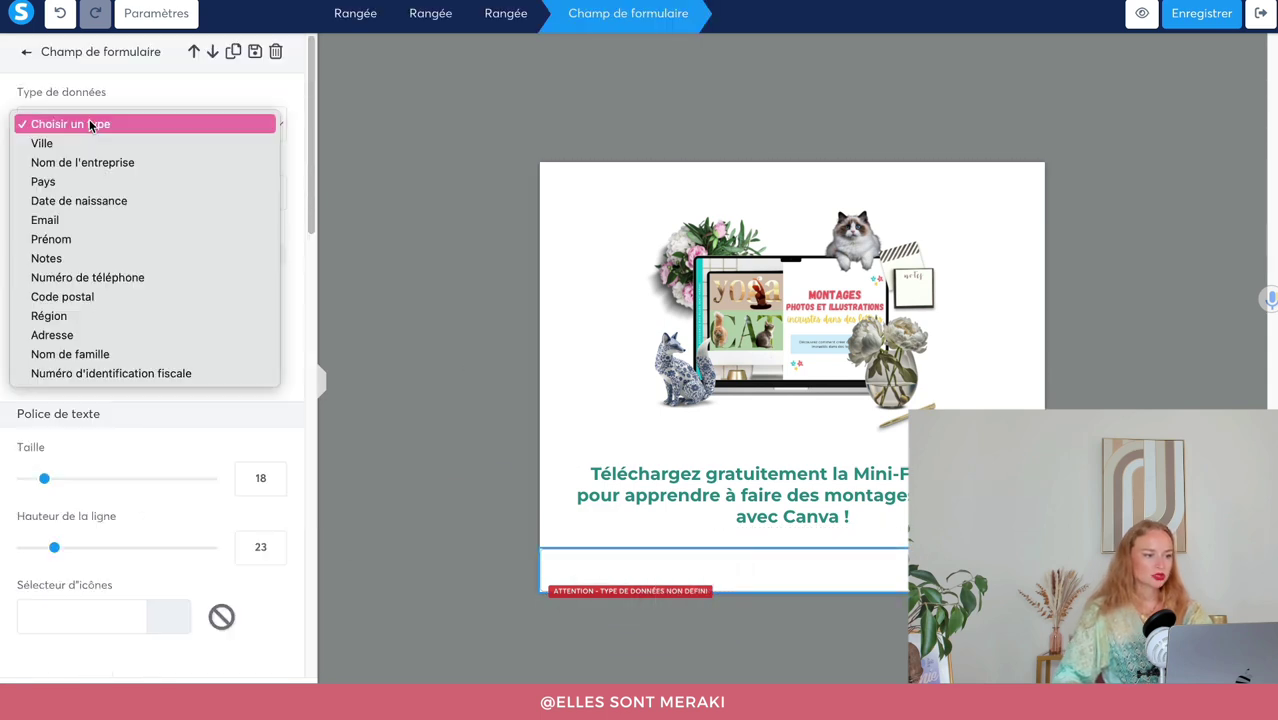
click(93, 237)
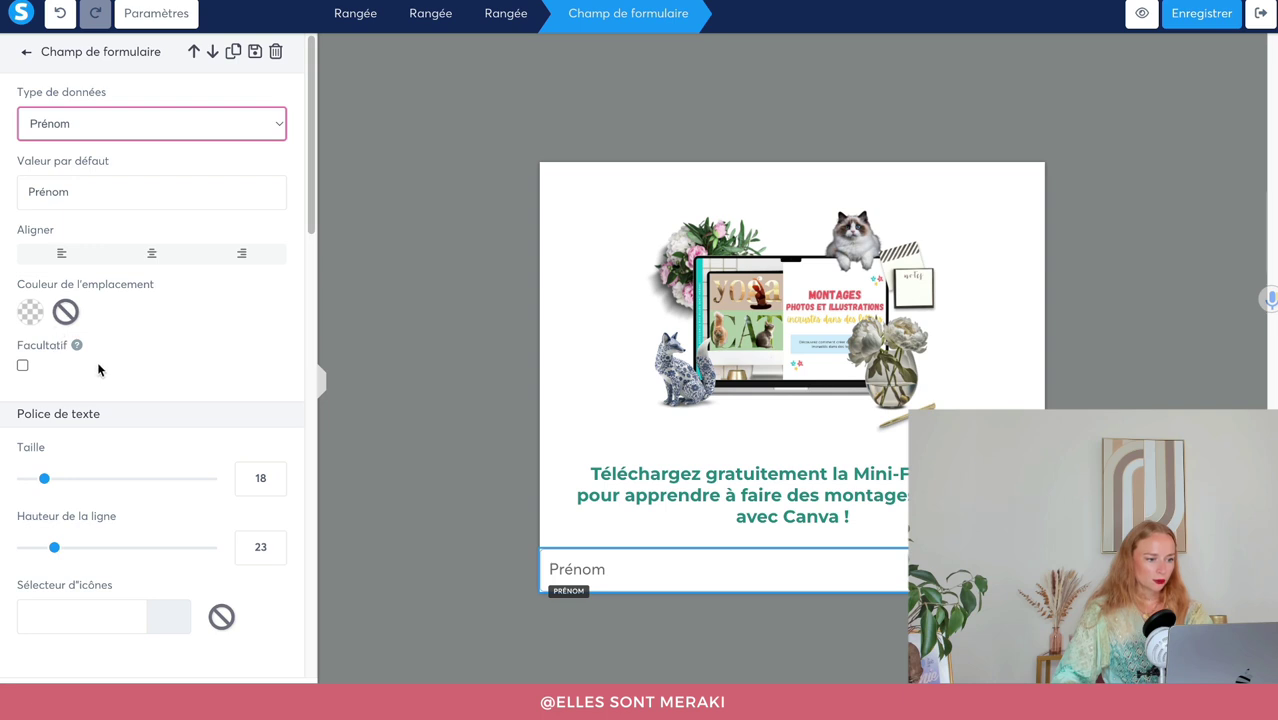
Set the Prénom field's left and right margins to 41 each.
scroll(98, 370, down, 5)
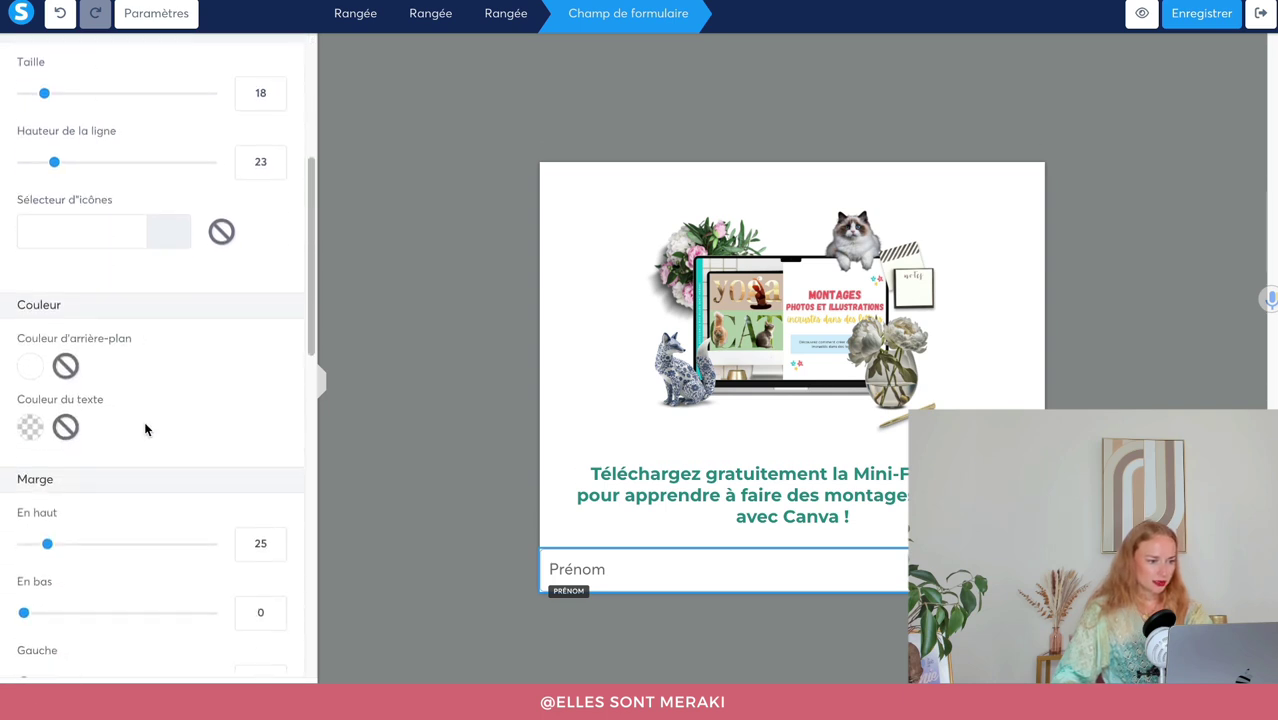
scroll(59, 497, down, 3)
drag(26, 457, 63, 467)
drag(24, 525, 72, 527)
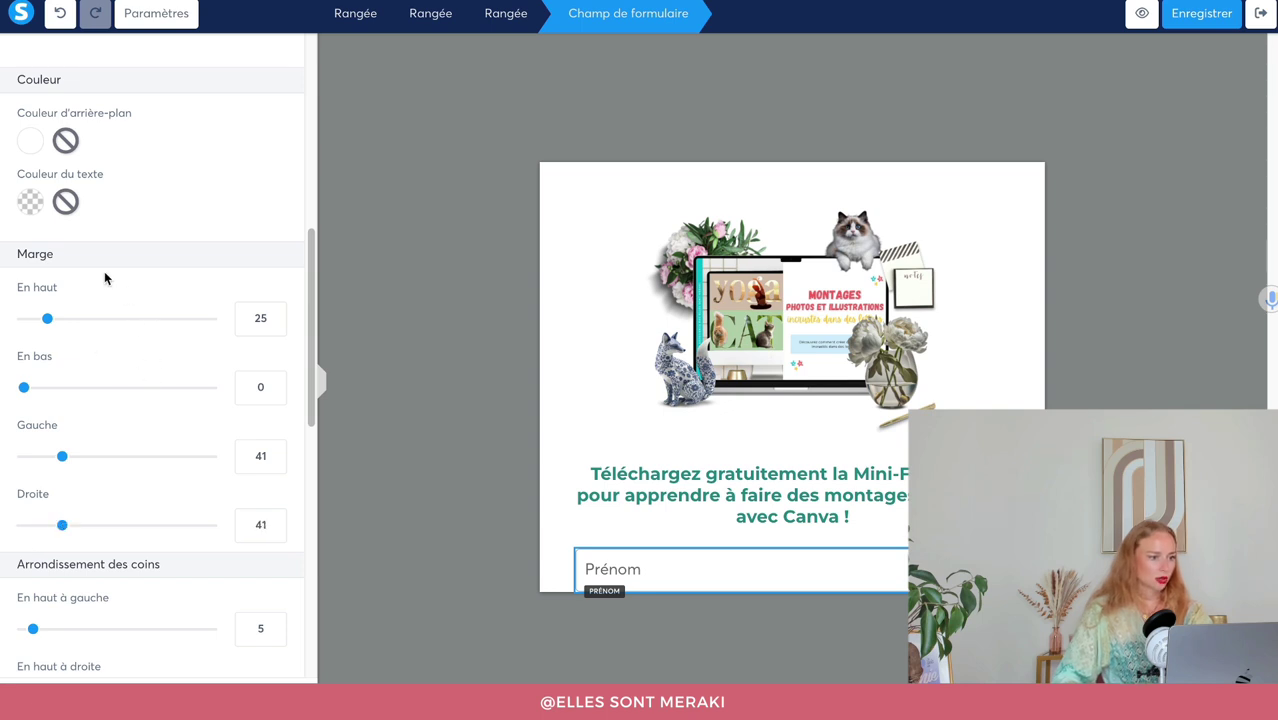
Colour the Prénom field's border with the saved green 24928C.
scroll(94, 268, down, 10)
click(30, 433)
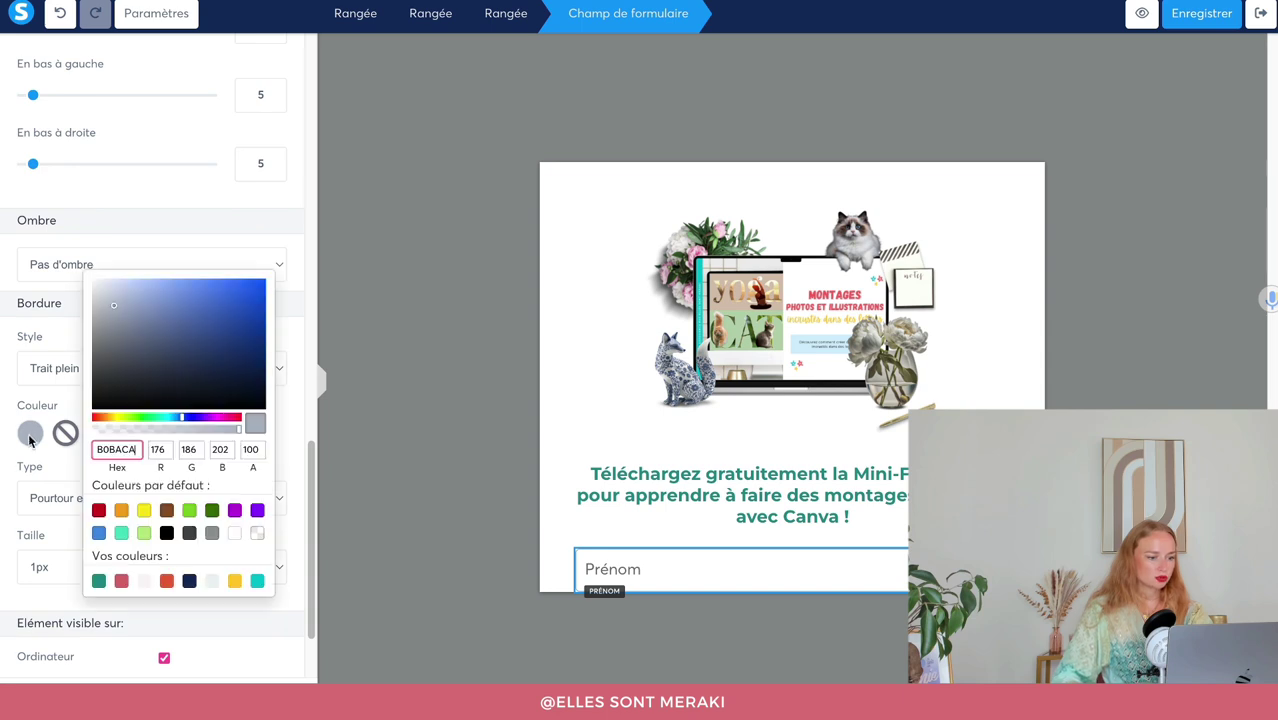
click(98, 580)
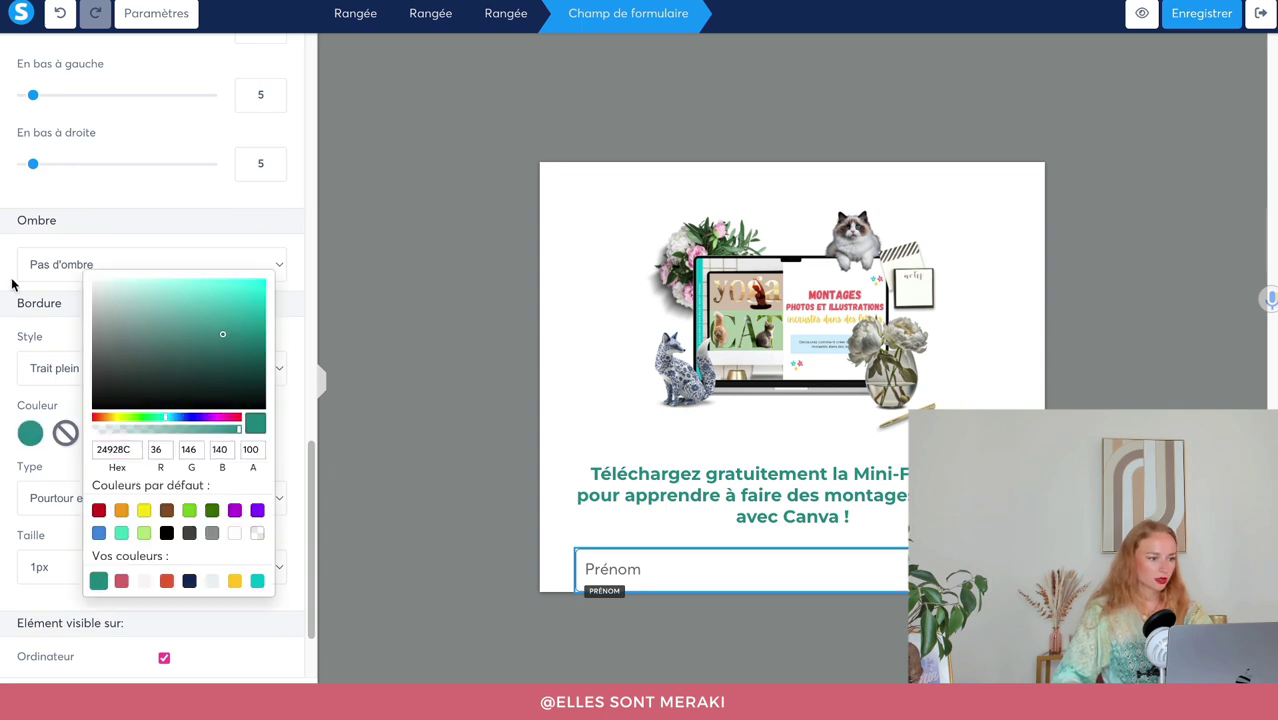
scroll(14, 316, up, 15)
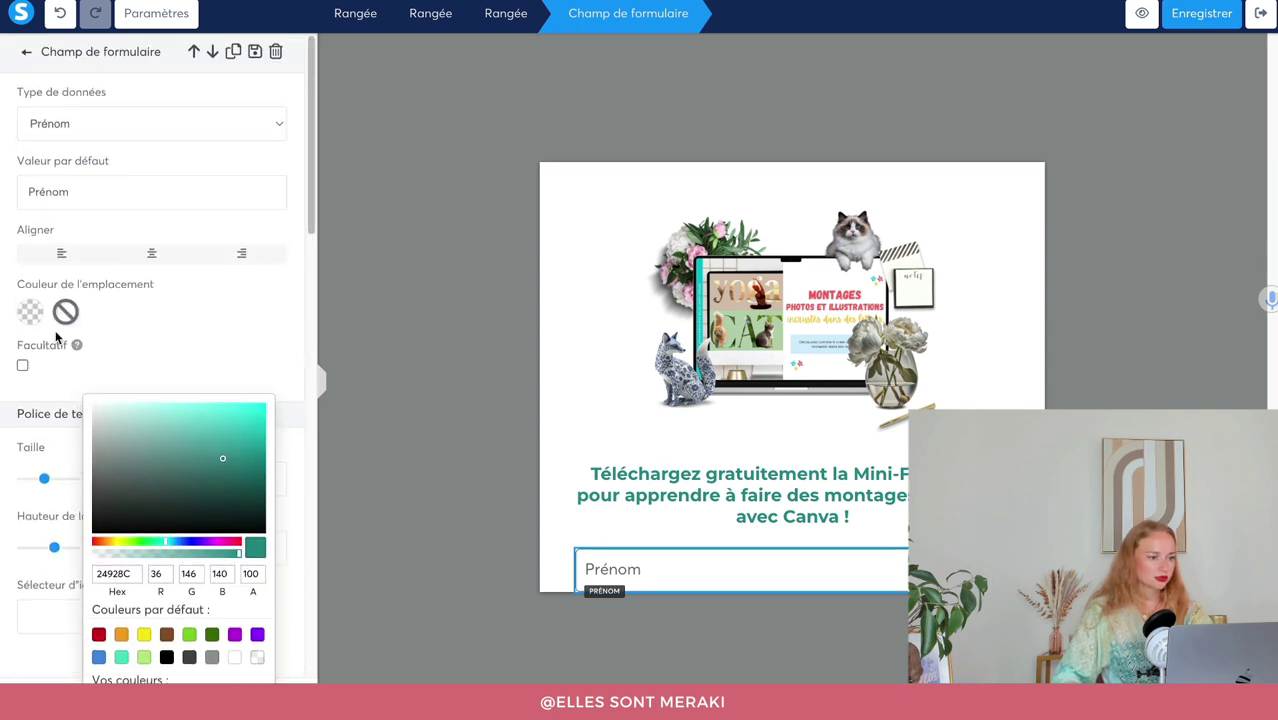
click(182, 287)
scroll(151, 446, down, 8)
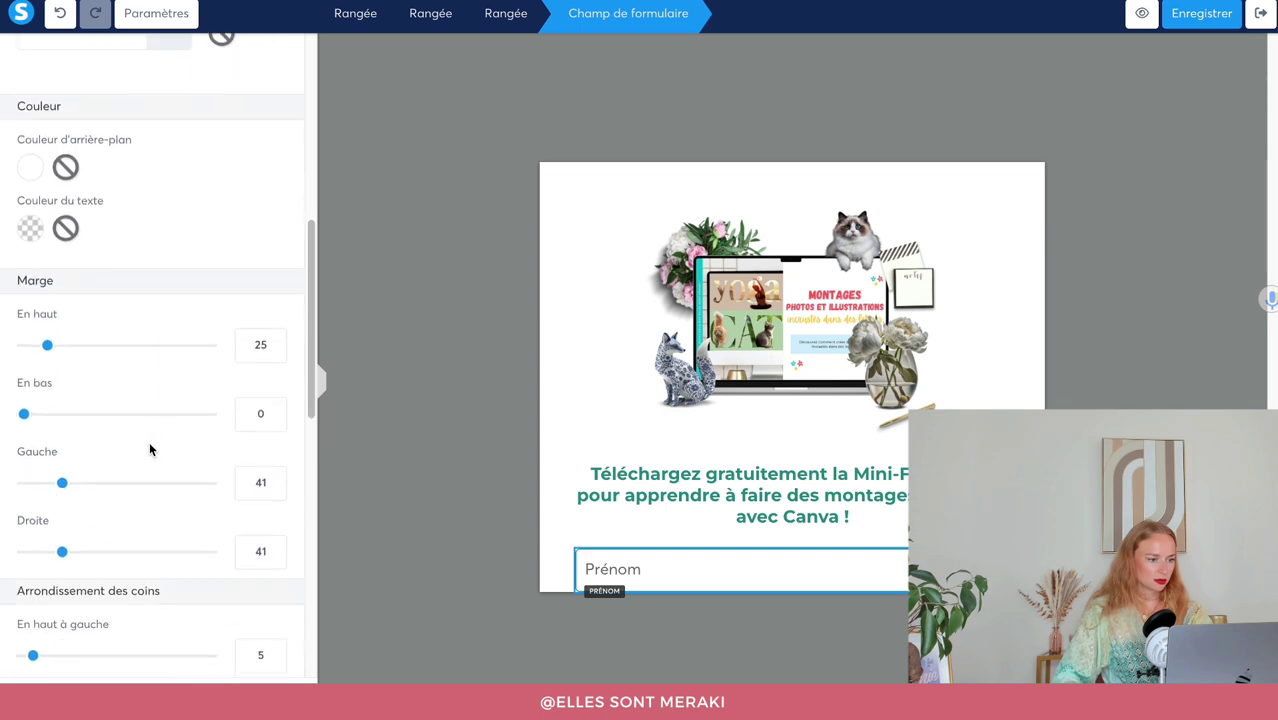
scroll(152, 444, down, 5)
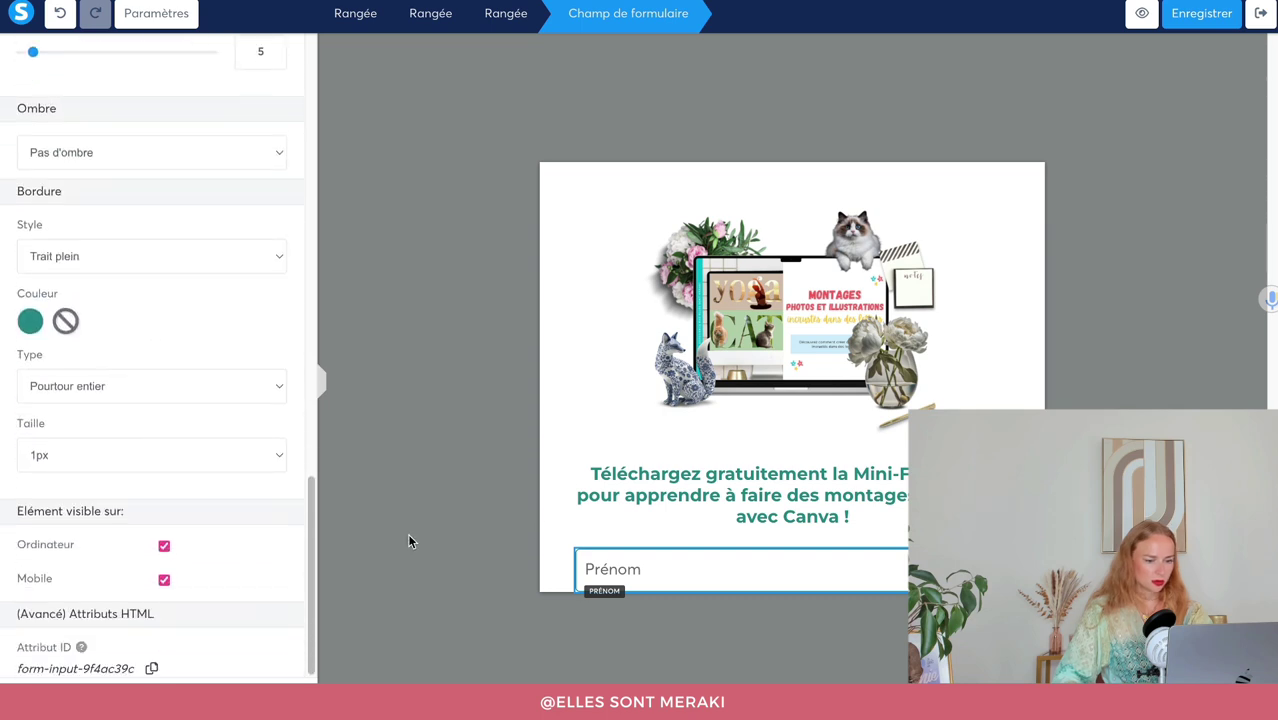
click(422, 240)
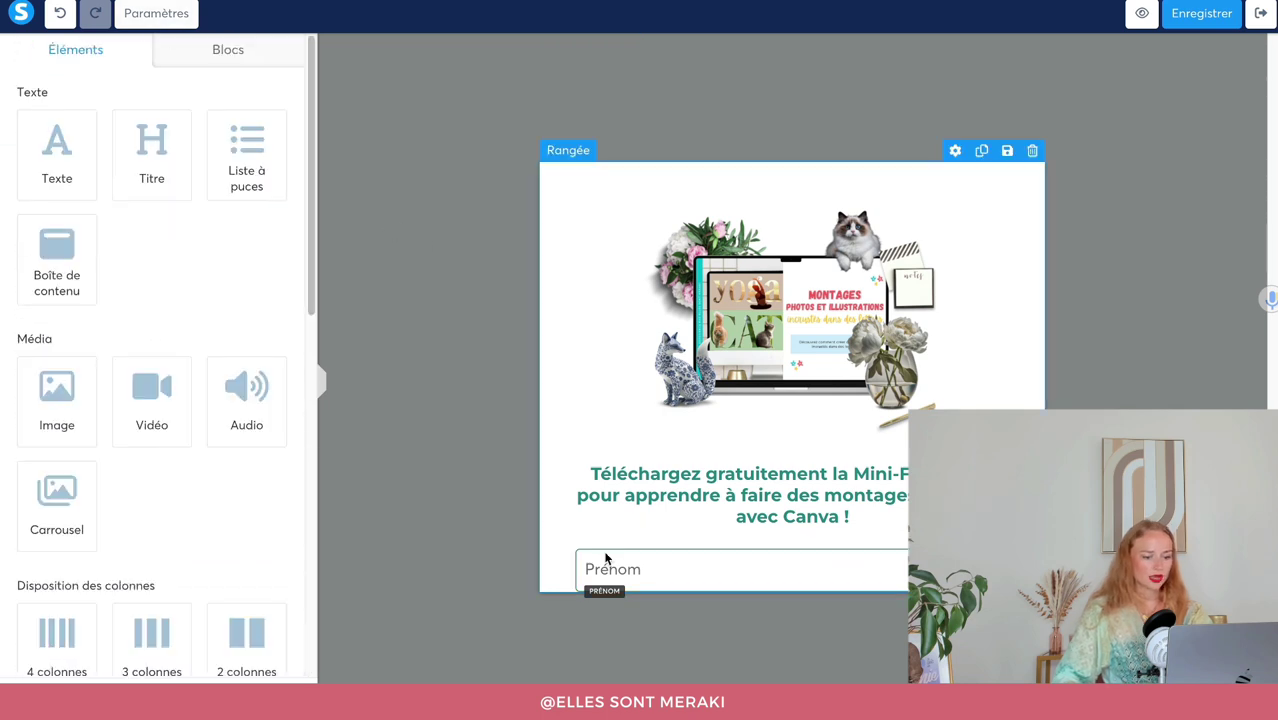
Set the page's default text font to the Google font Montserrat in the page settings.
click(185, 22)
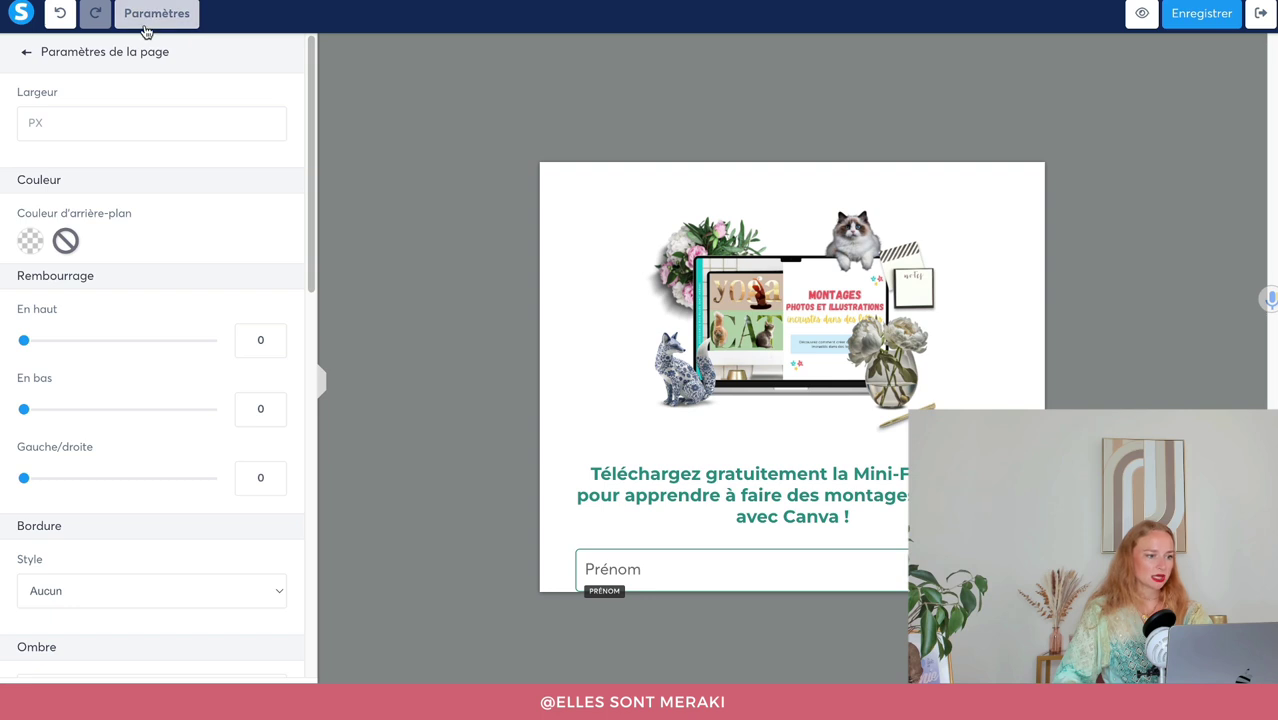
scroll(131, 386, down, 4)
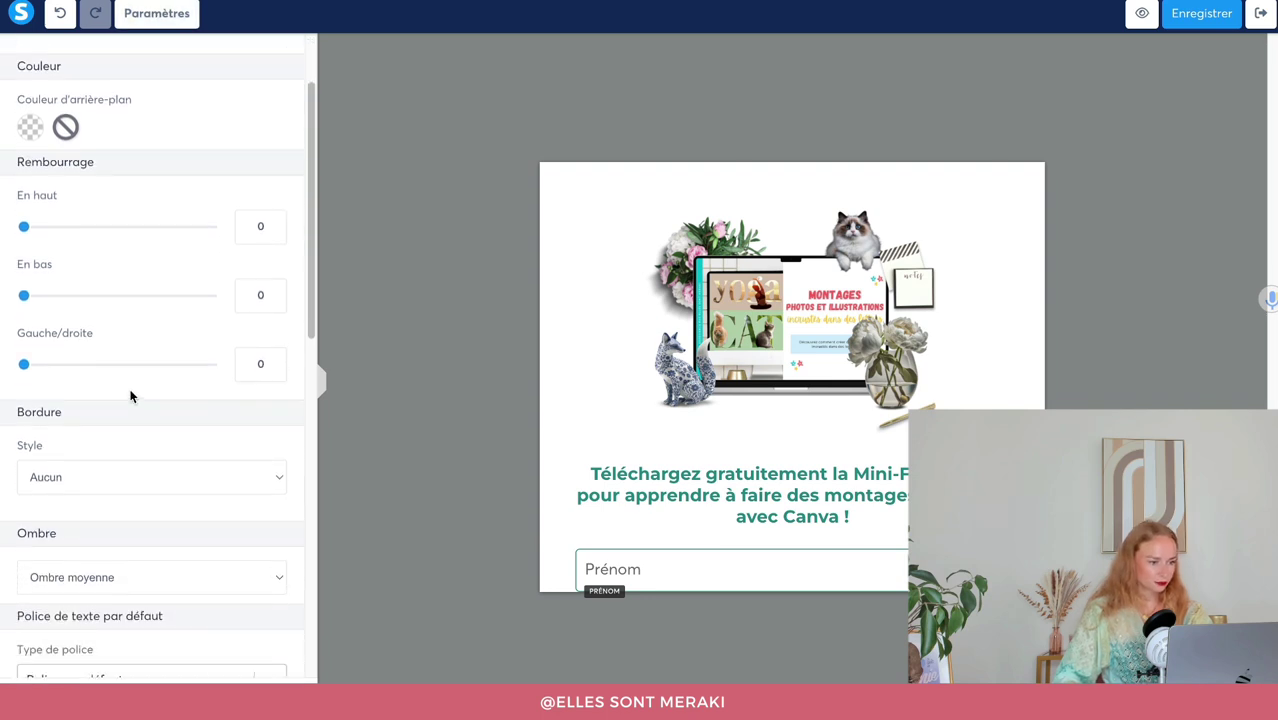
scroll(131, 396, down, 3)
click(80, 268)
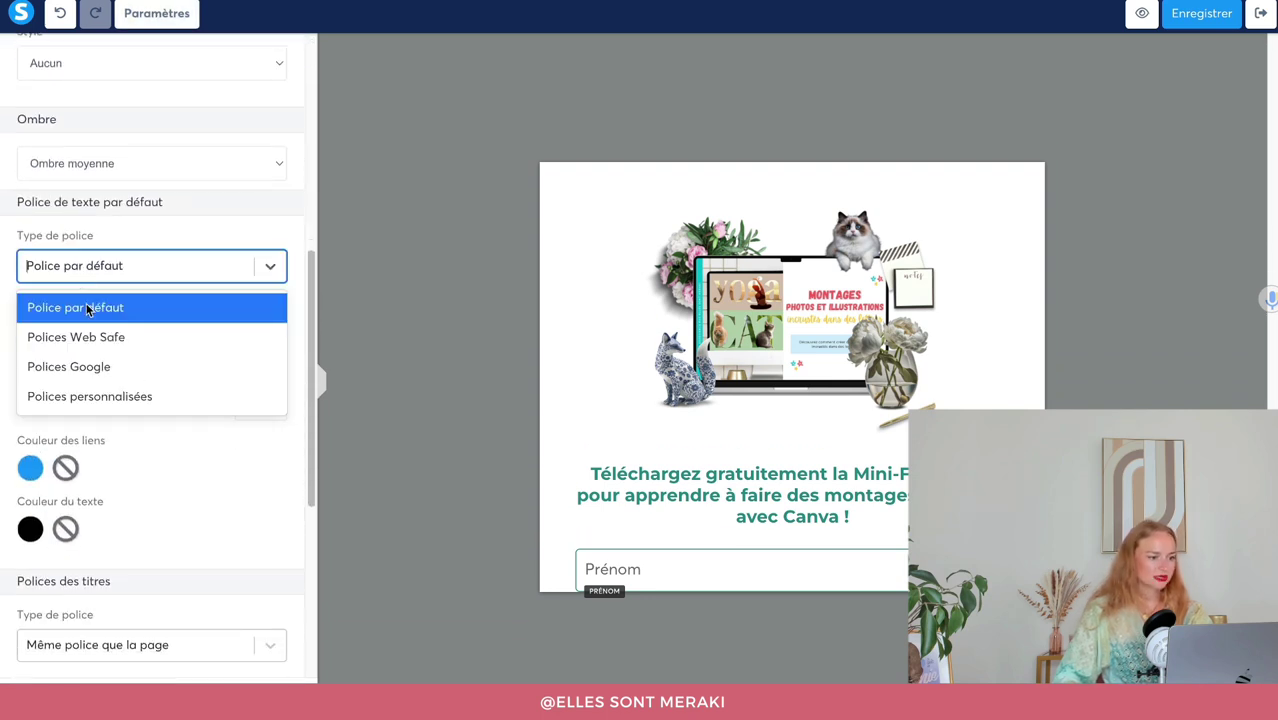
click(95, 367)
click(80, 312)
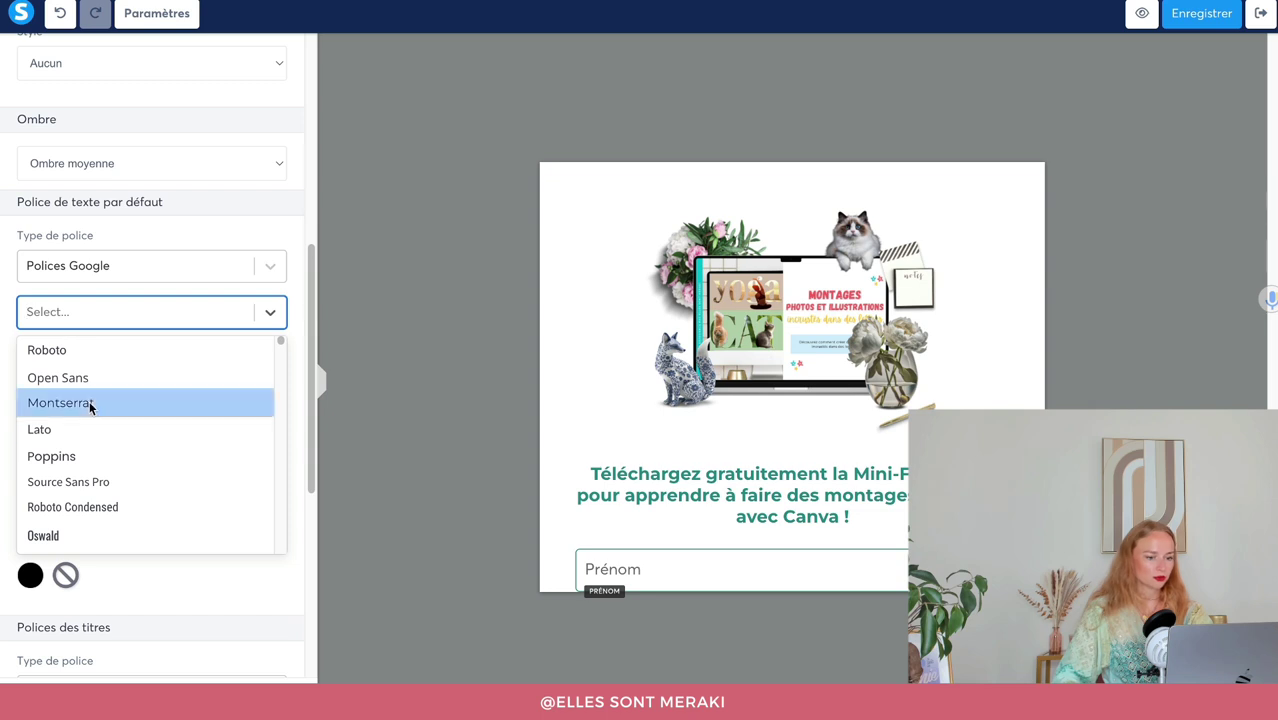
click(91, 403)
scroll(134, 460, down, 5)
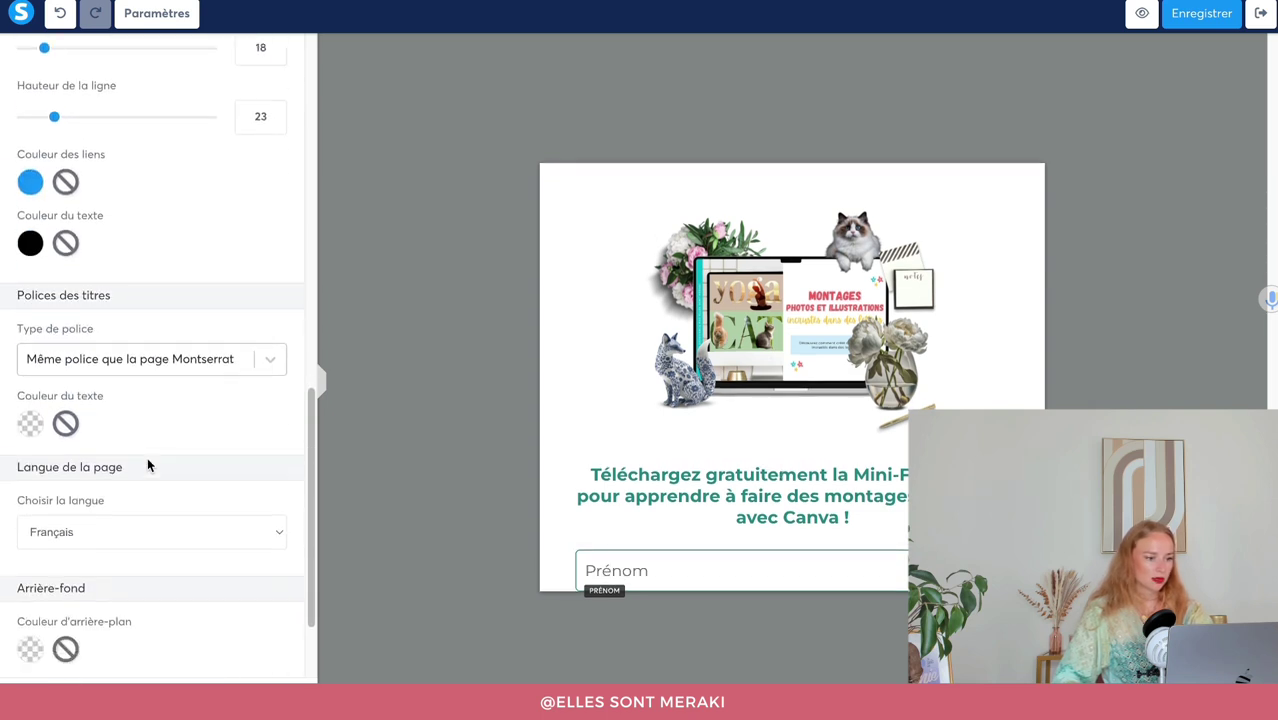
scroll(147, 456, up, 7)
scroll(228, 429, up, 4)
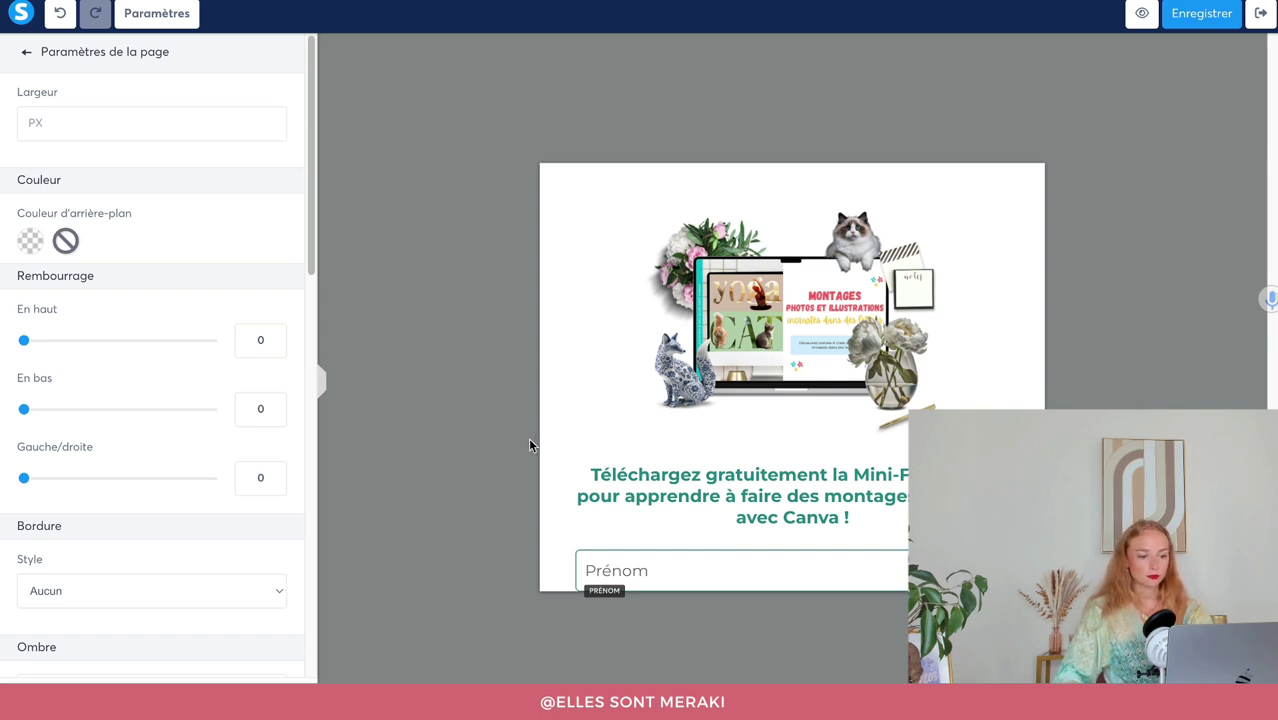
Duplicate the Prénom field below itself and set the copy's data type to Email.
click(527, 468)
key(ctrl+v)
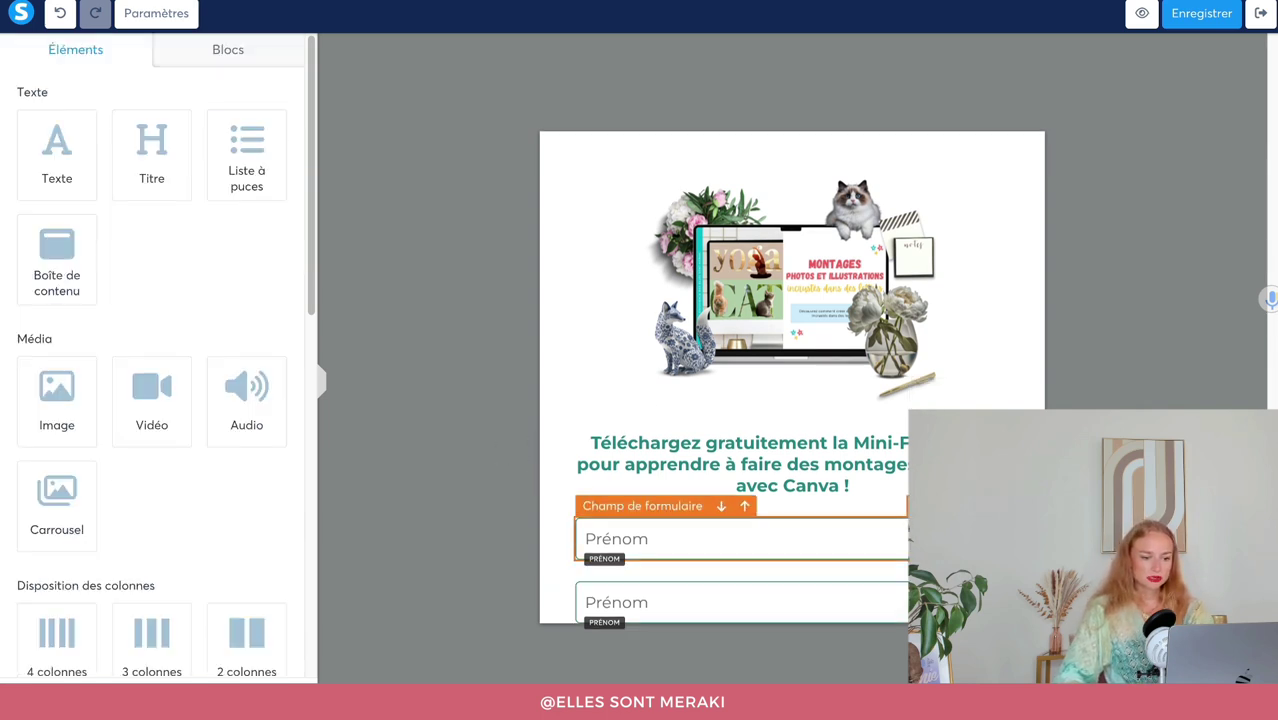
click(719, 600)
click(58, 122)
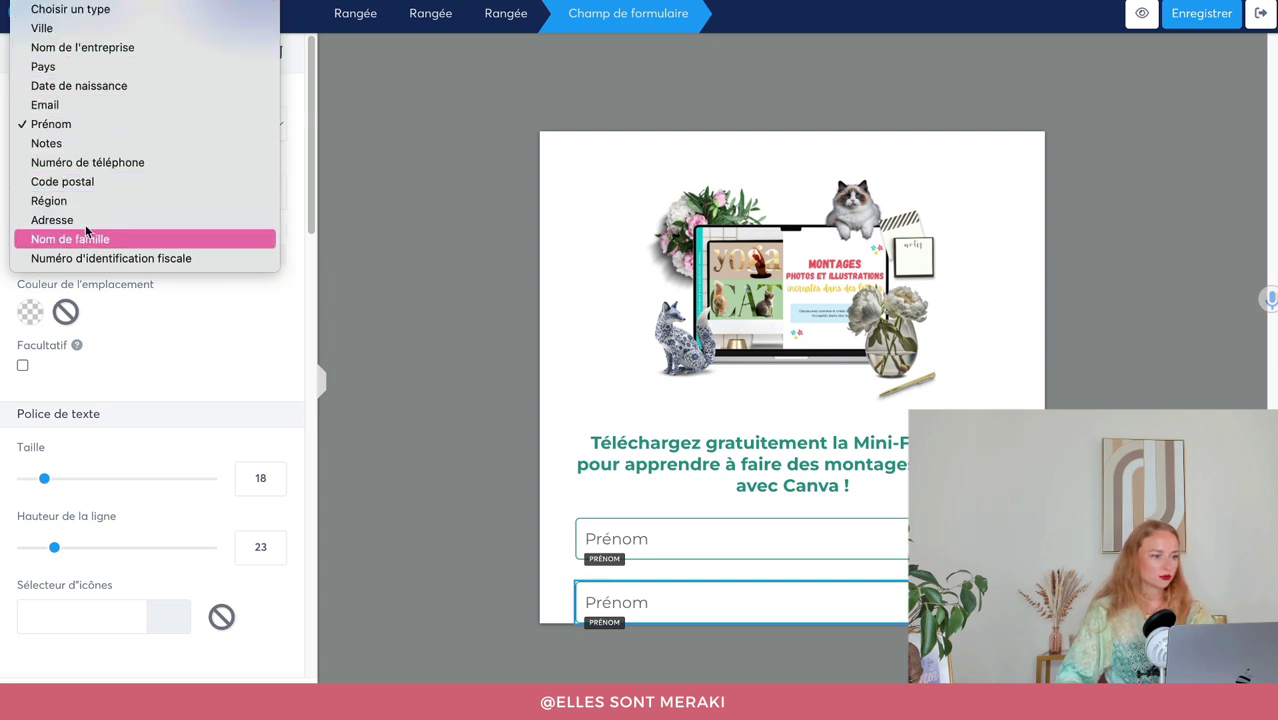
click(101, 108)
Slightly reduce the top margin of the Email field to bring it closer to the Prénom field.
scroll(120, 520, down, 5)
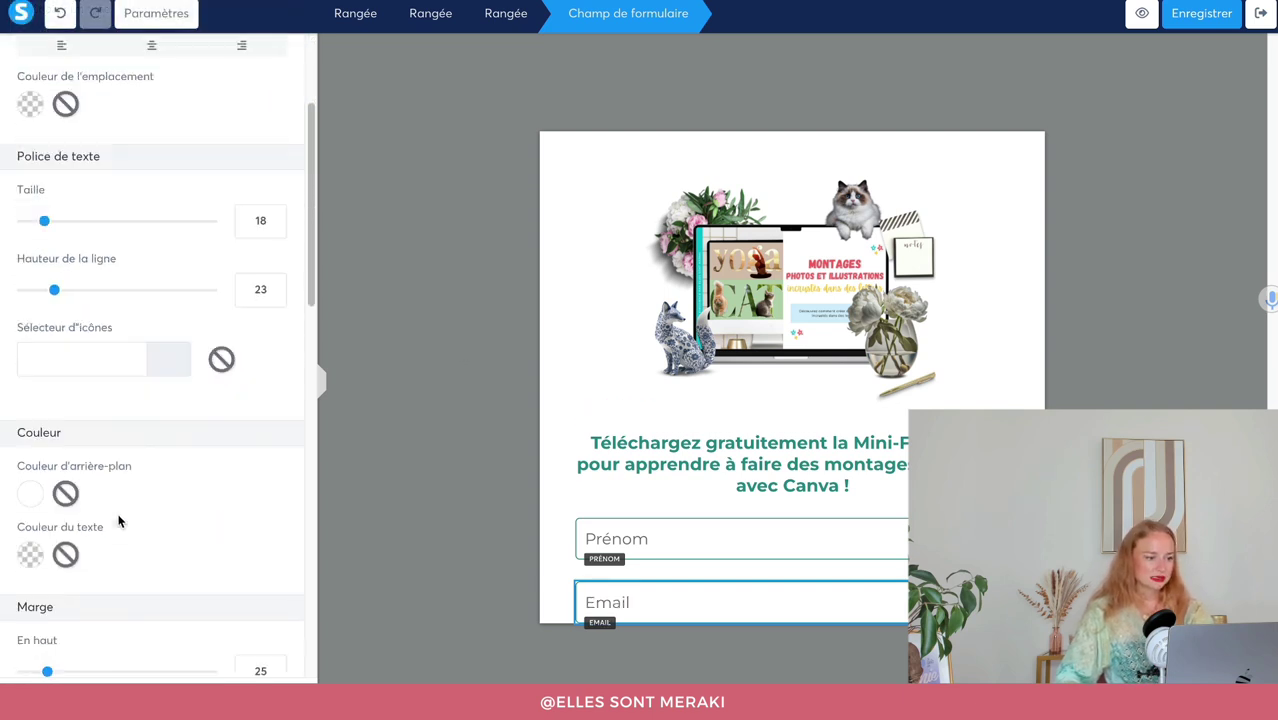
drag(50, 570, 41, 571)
click(375, 540)
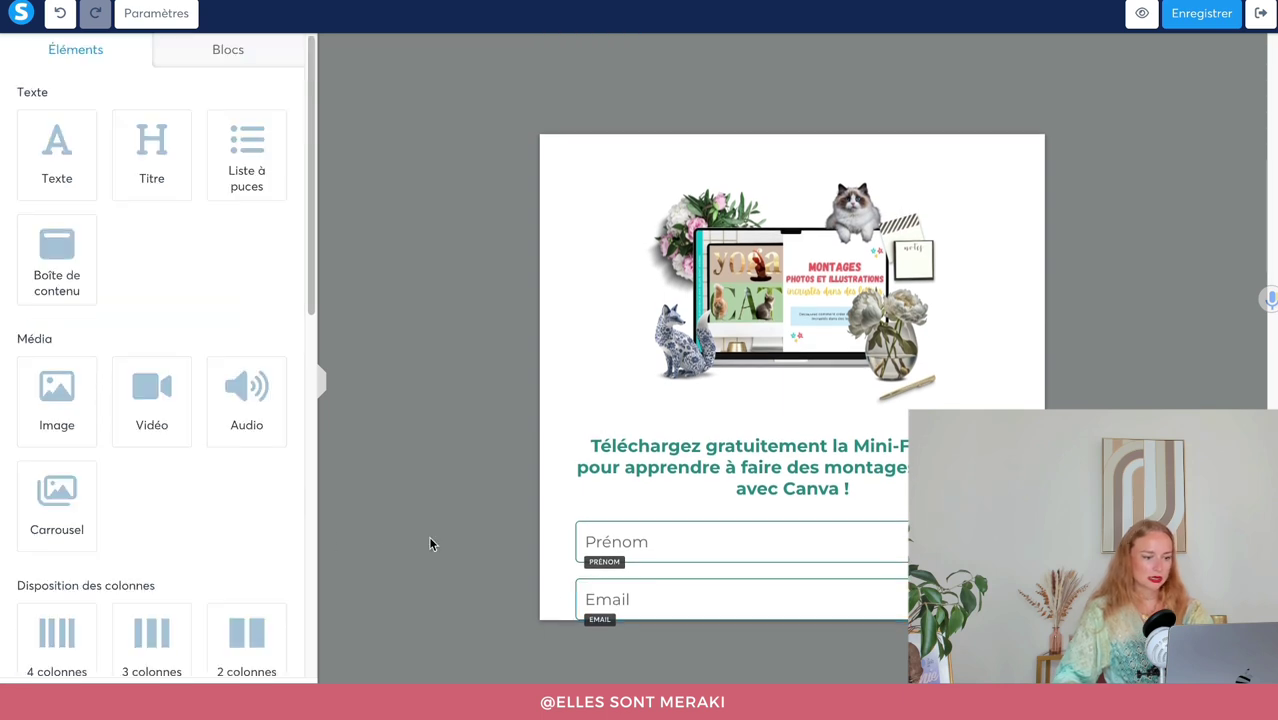
Add a button below the Email field and set its text to "Je télécharge la Ressource !".
scroll(141, 491, down, 6)
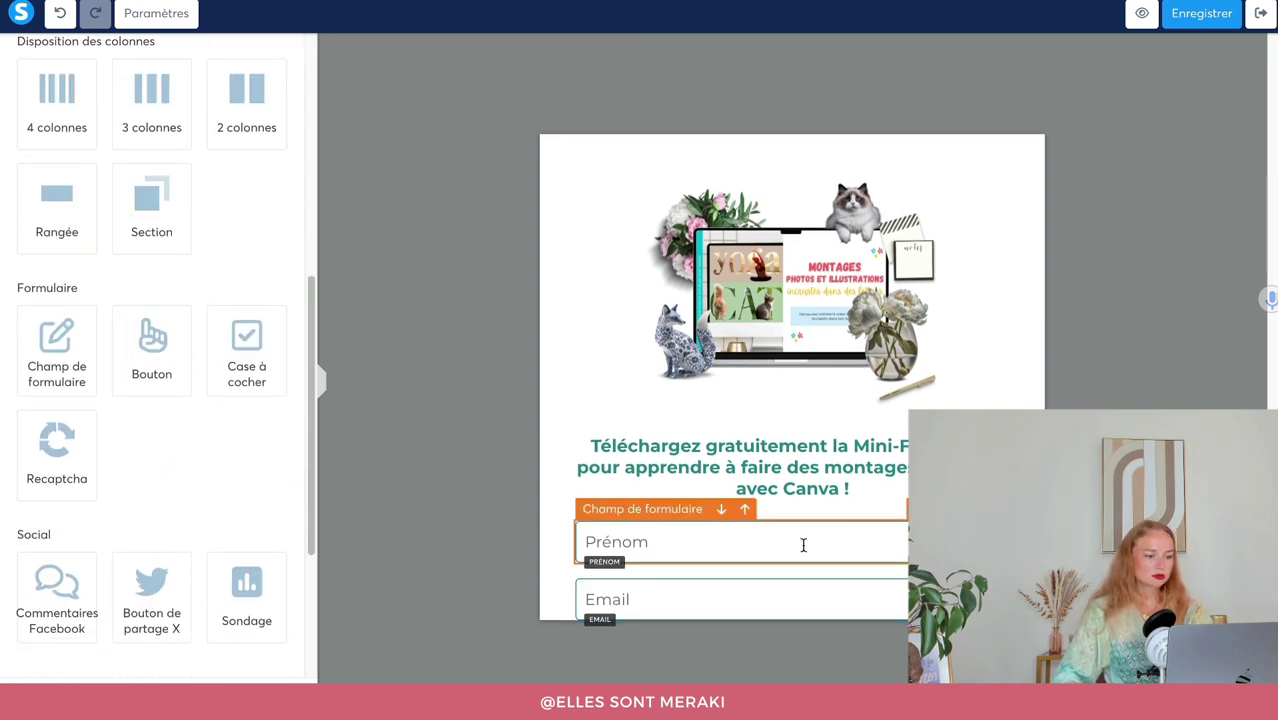
drag(175, 367, 705, 615)
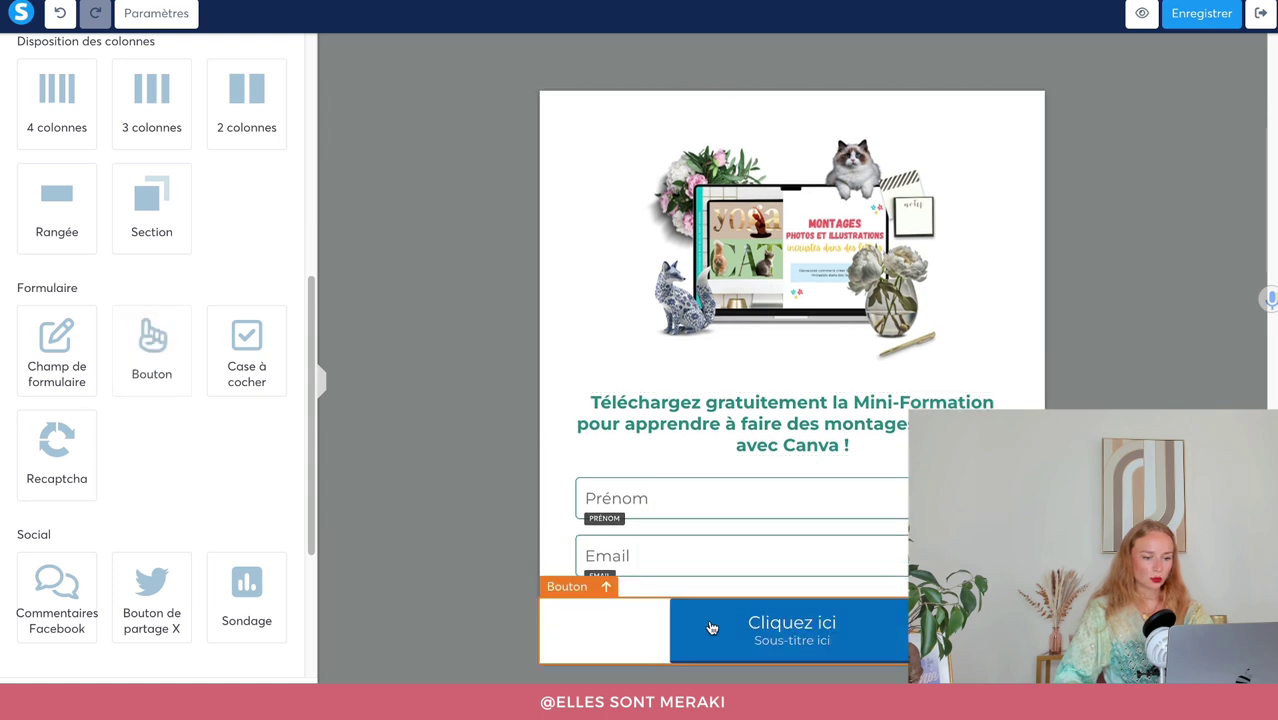
scroll(91, 116, down, 6)
triple_click(150, 285)
text(Je tél)
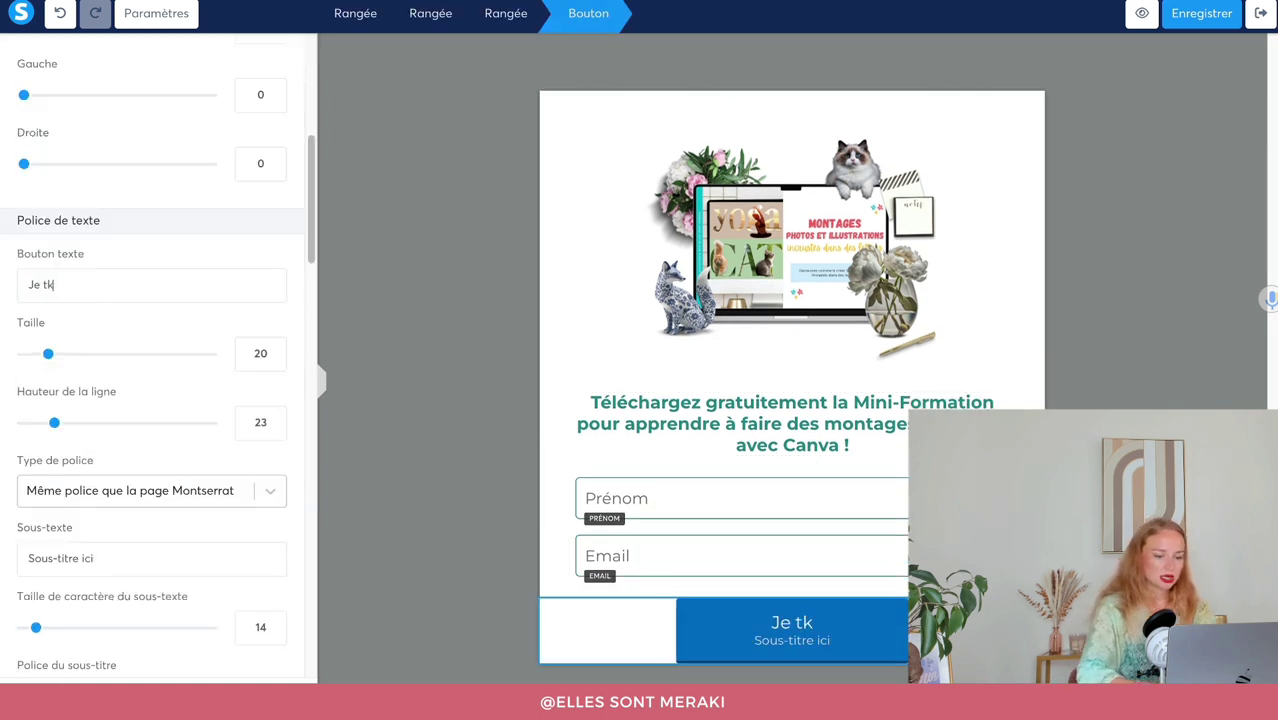
text(éc)
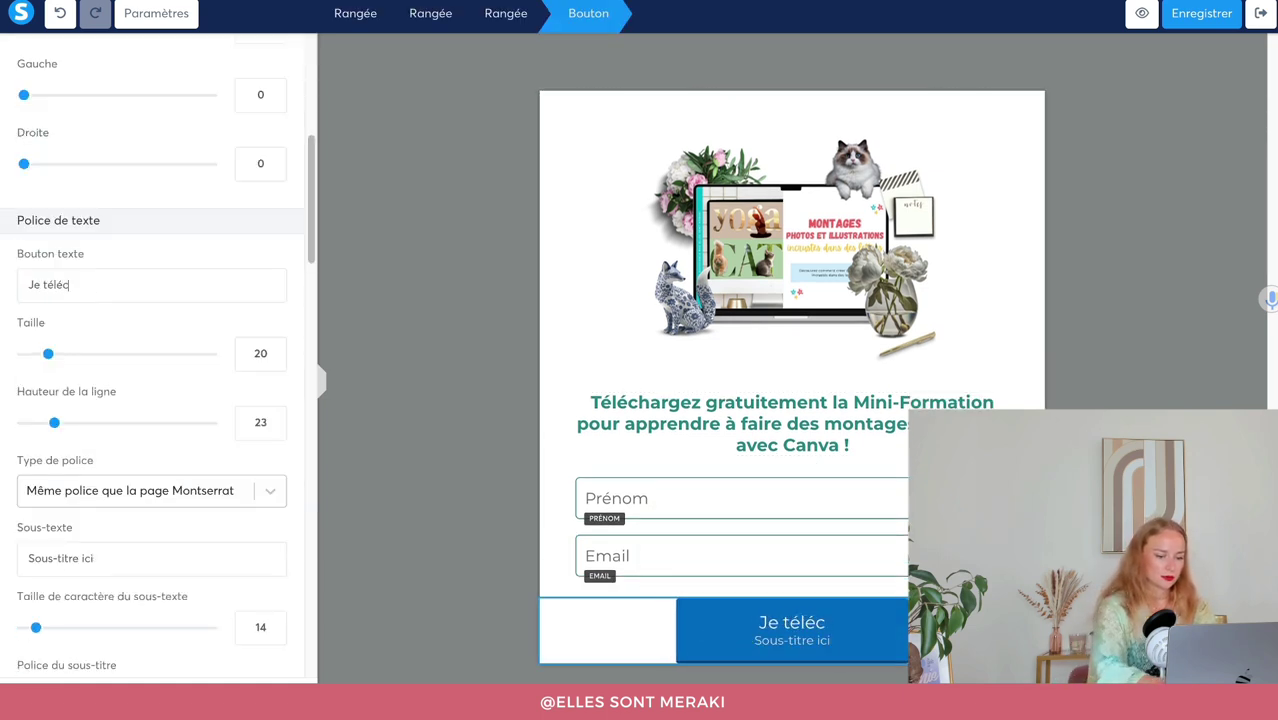
text(harge la Ressourc e)
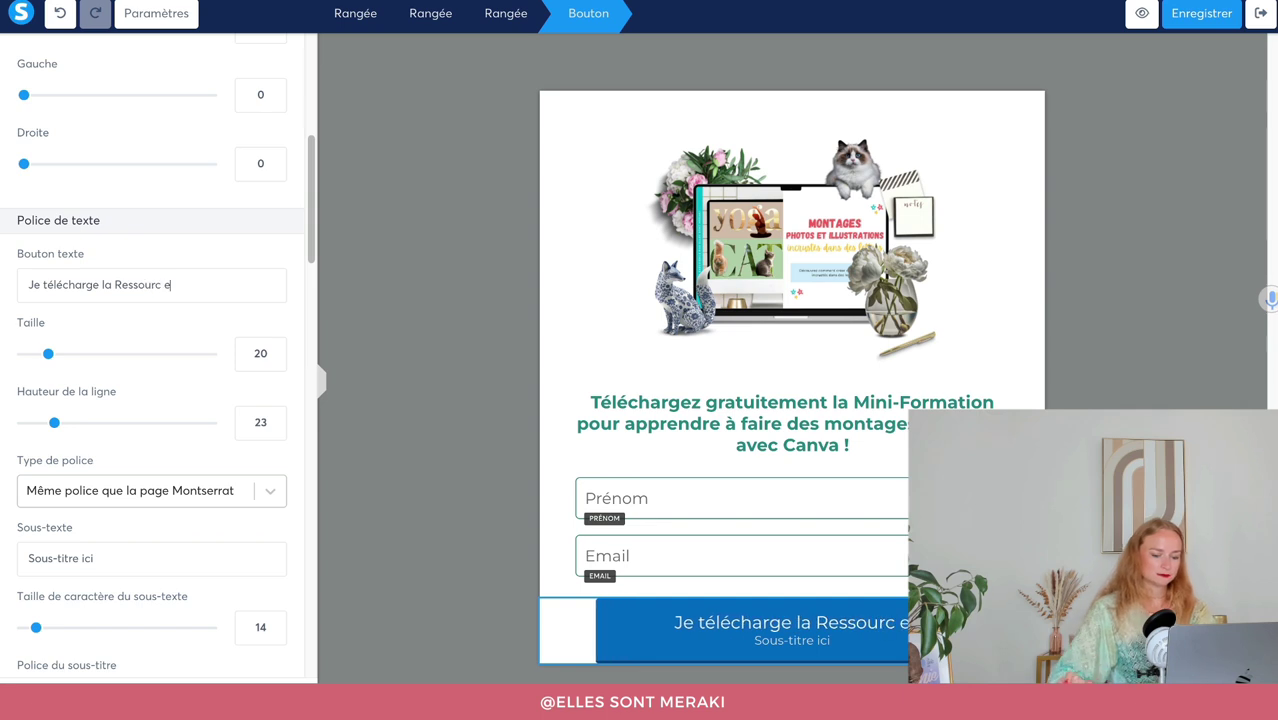
key(BackSpace)
key(BackSpace)
text(e !)
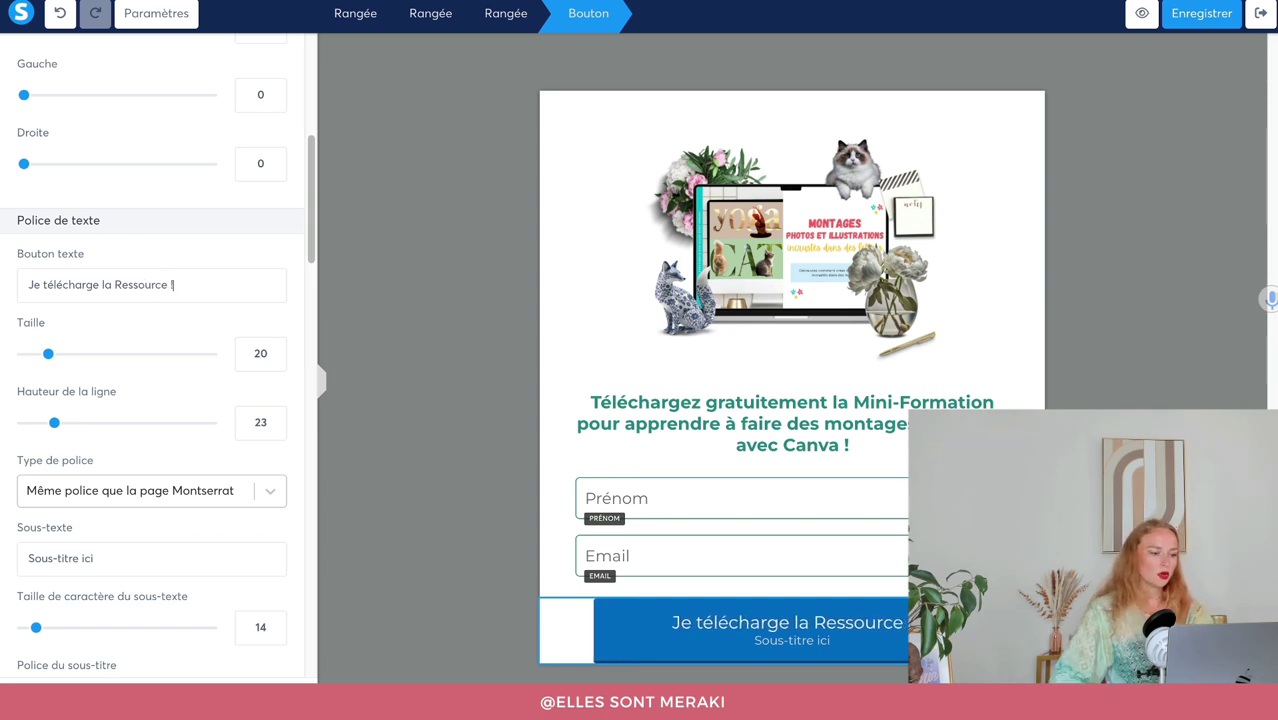
Remove the placeholder subtext from the download button.
scroll(129, 410, down, 1)
double_click(108, 555)
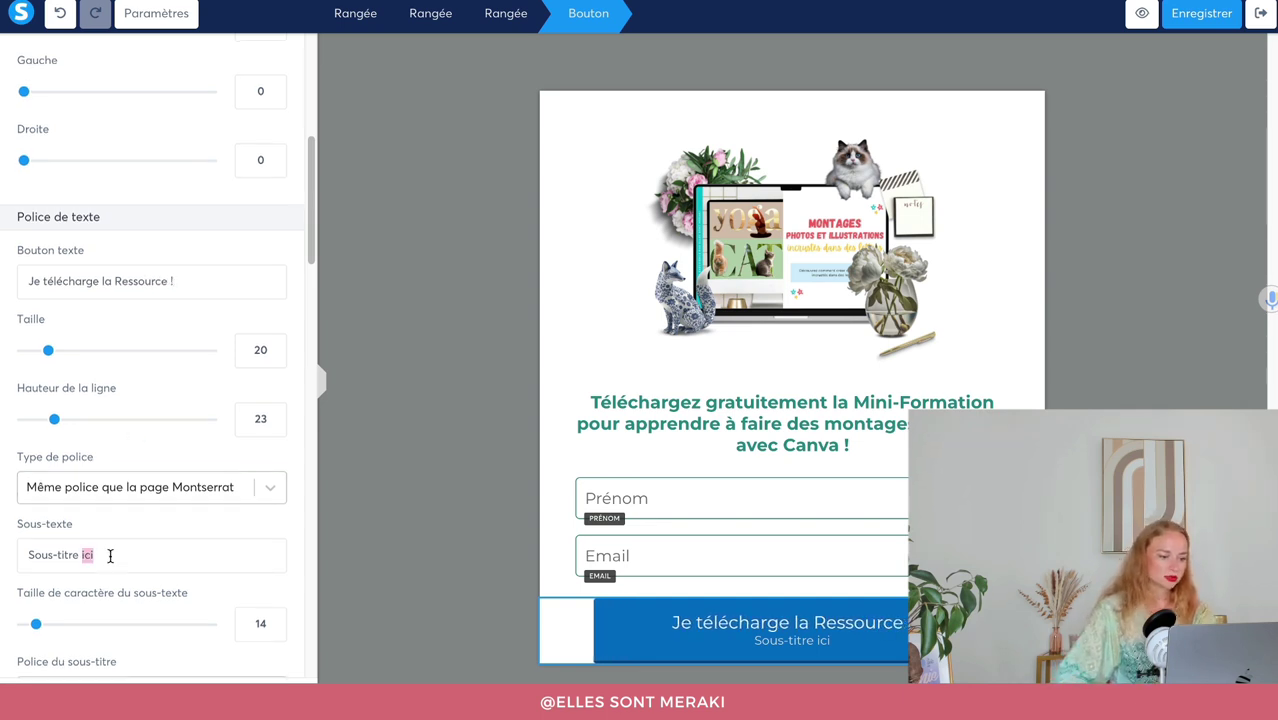
triple_click(108, 554)
key(BackSpace)
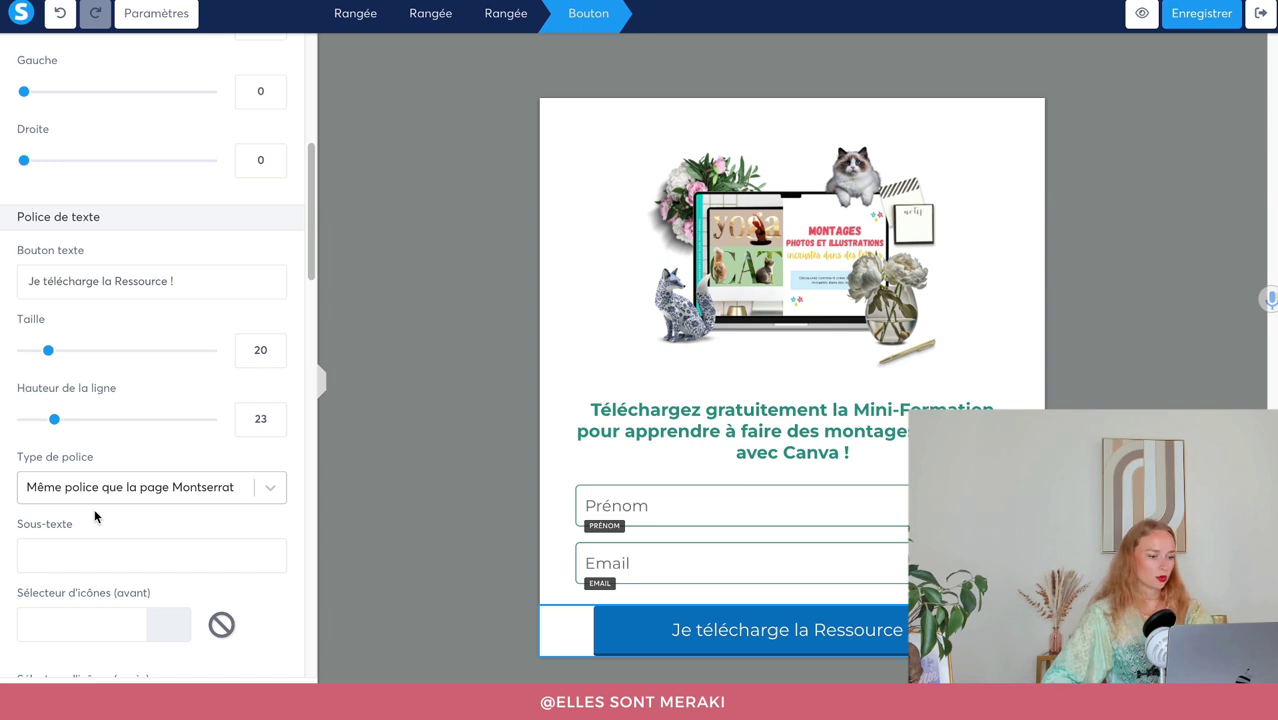
Change the download button's background to the saved green colour 24928C.
scroll(95, 510, down, 3)
scroll(97, 512, down, 4)
click(32, 241)
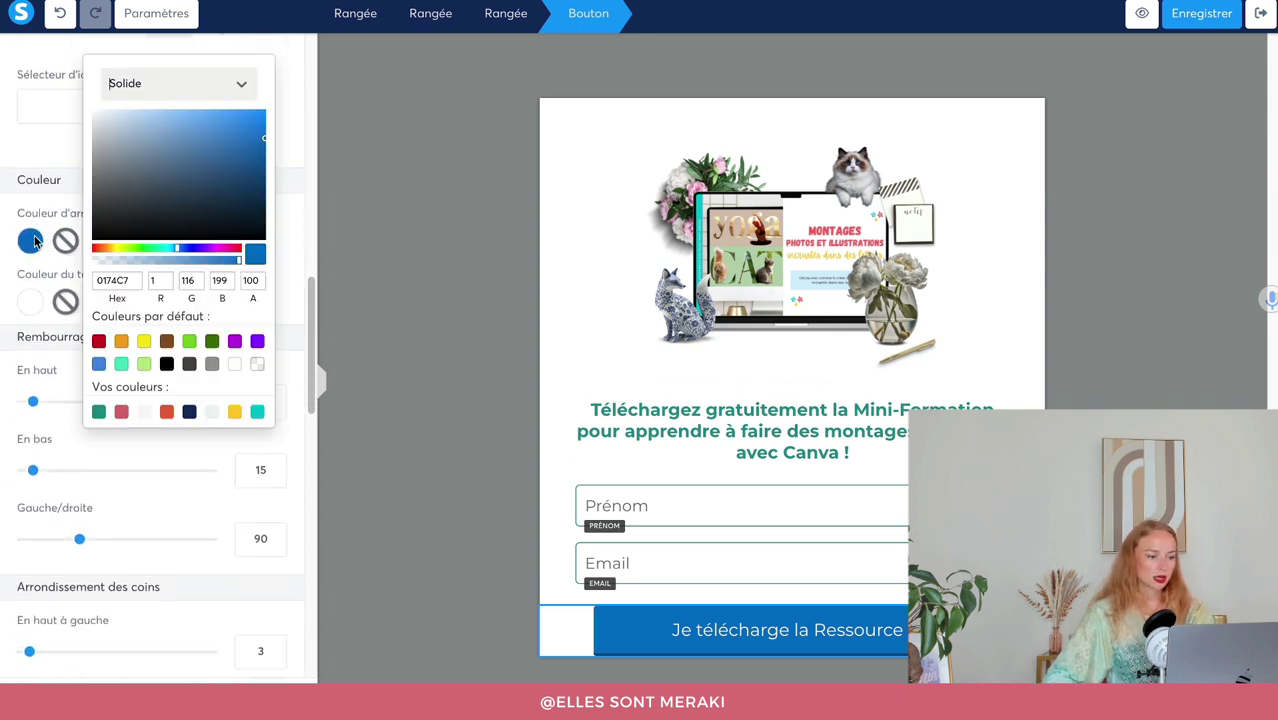
click(99, 412)
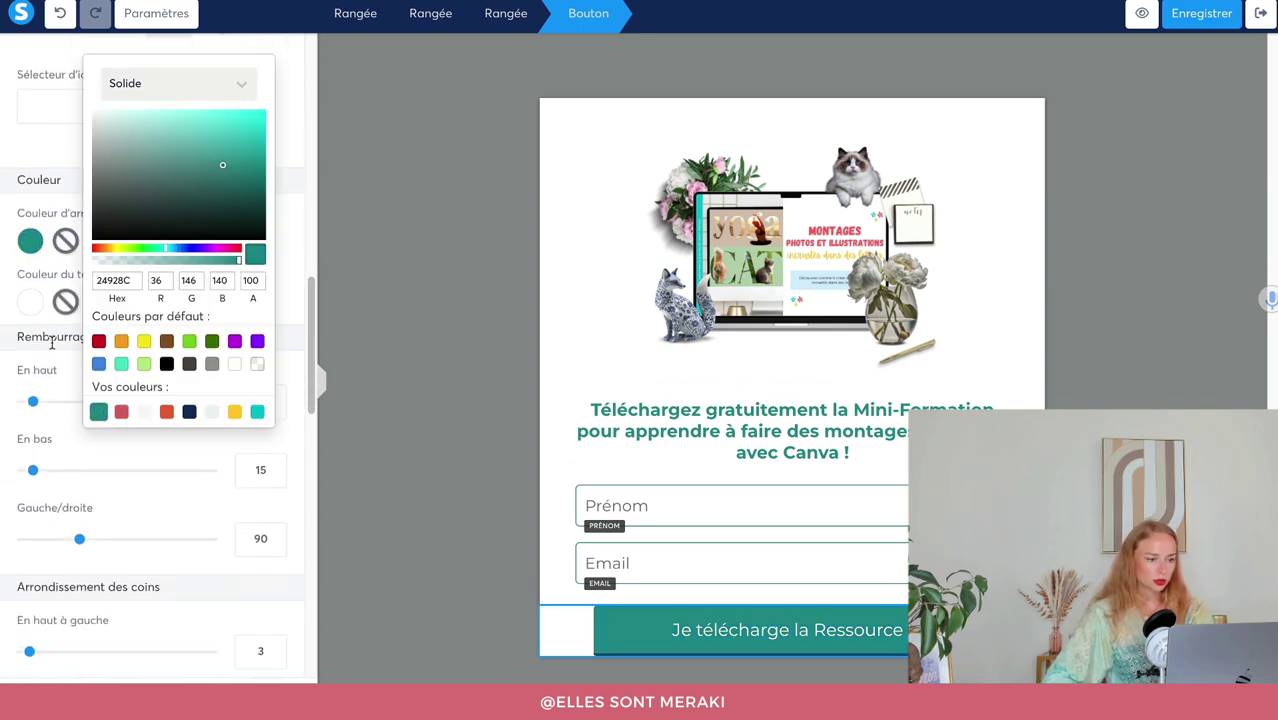
scroll(91, 427, down, 7)
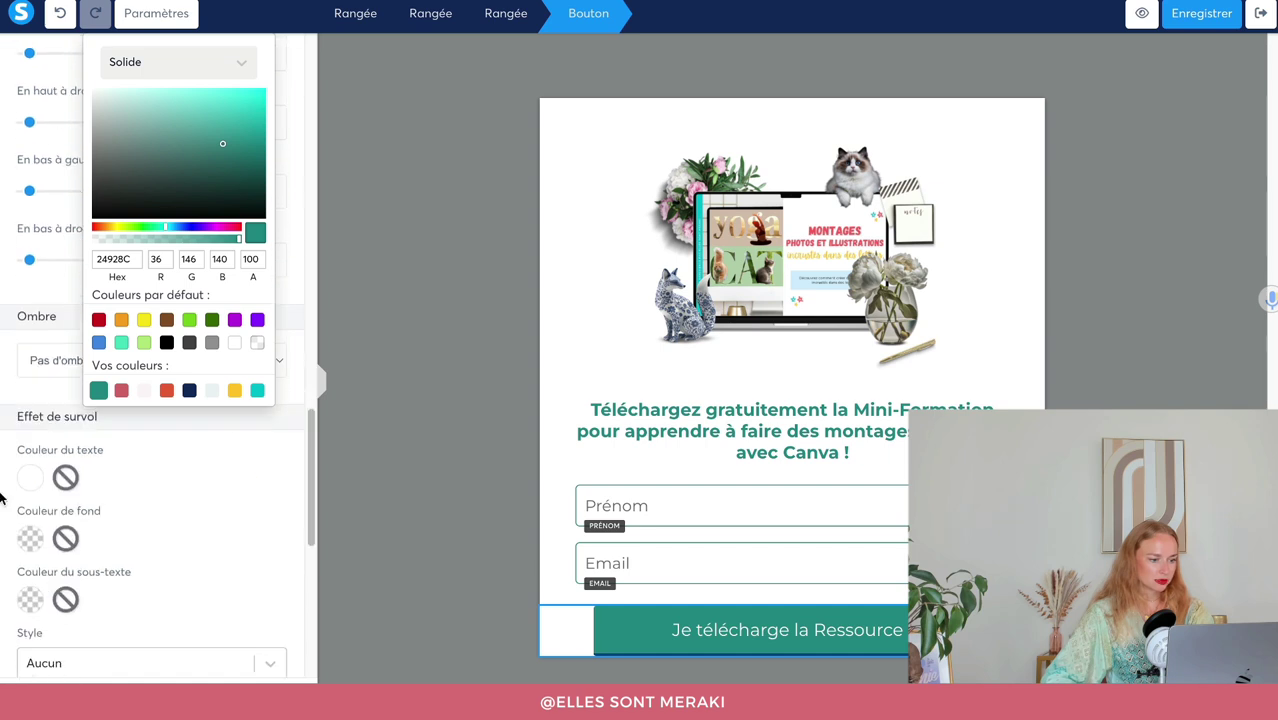
click(182, 515)
Set the download button's border style to Aucun and give it the Ombre douce shadow.
scroll(184, 518, down, 6)
click(67, 356)
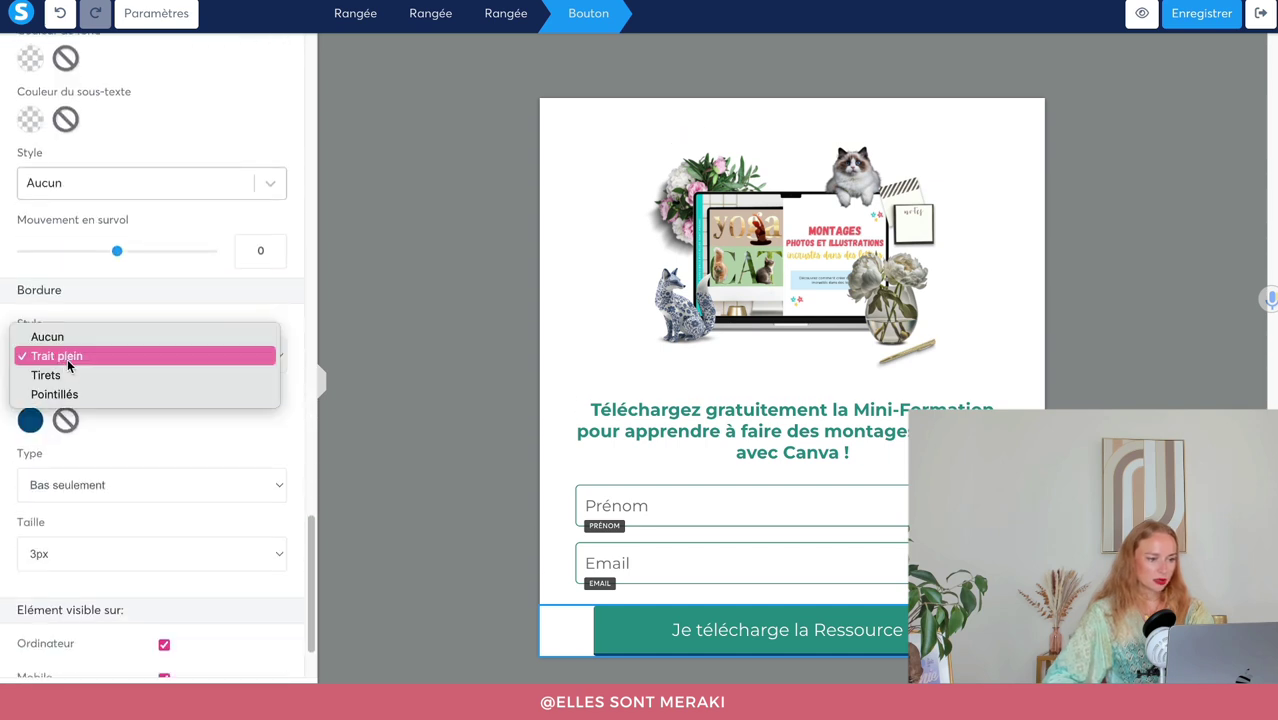
click(68, 342)
scroll(68, 345, up, 5)
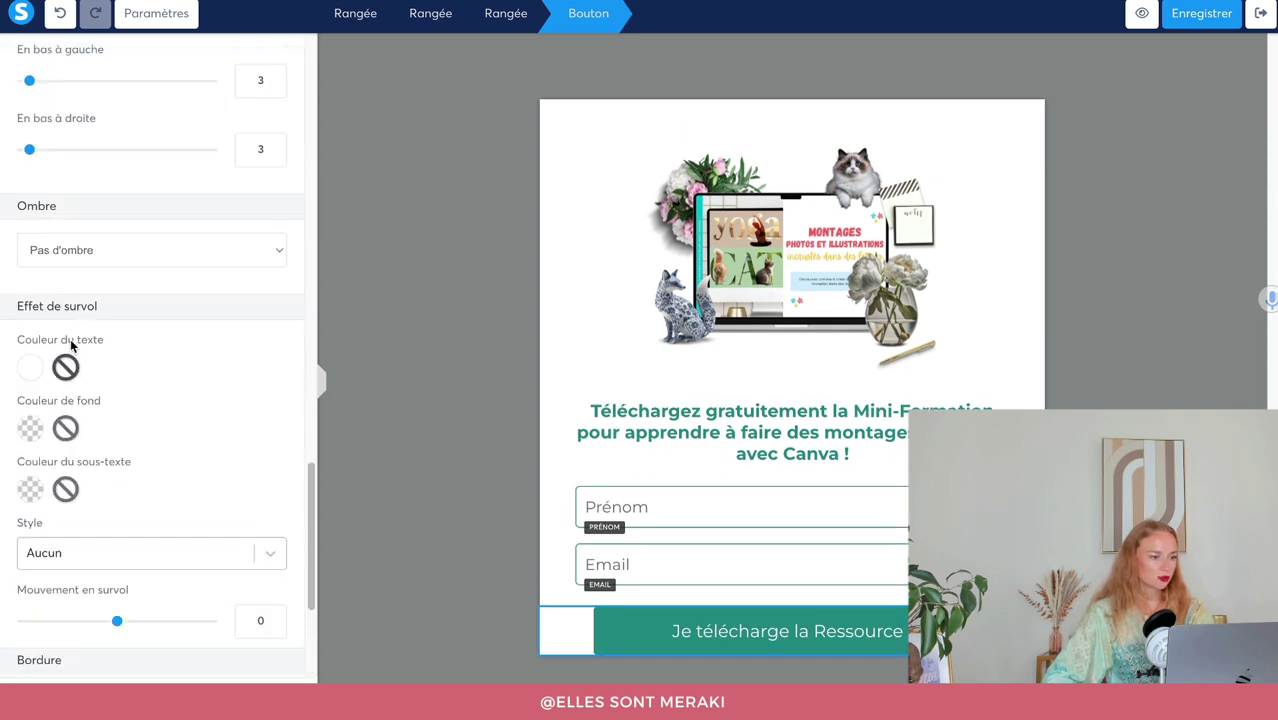
click(54, 257)
click(60, 271)
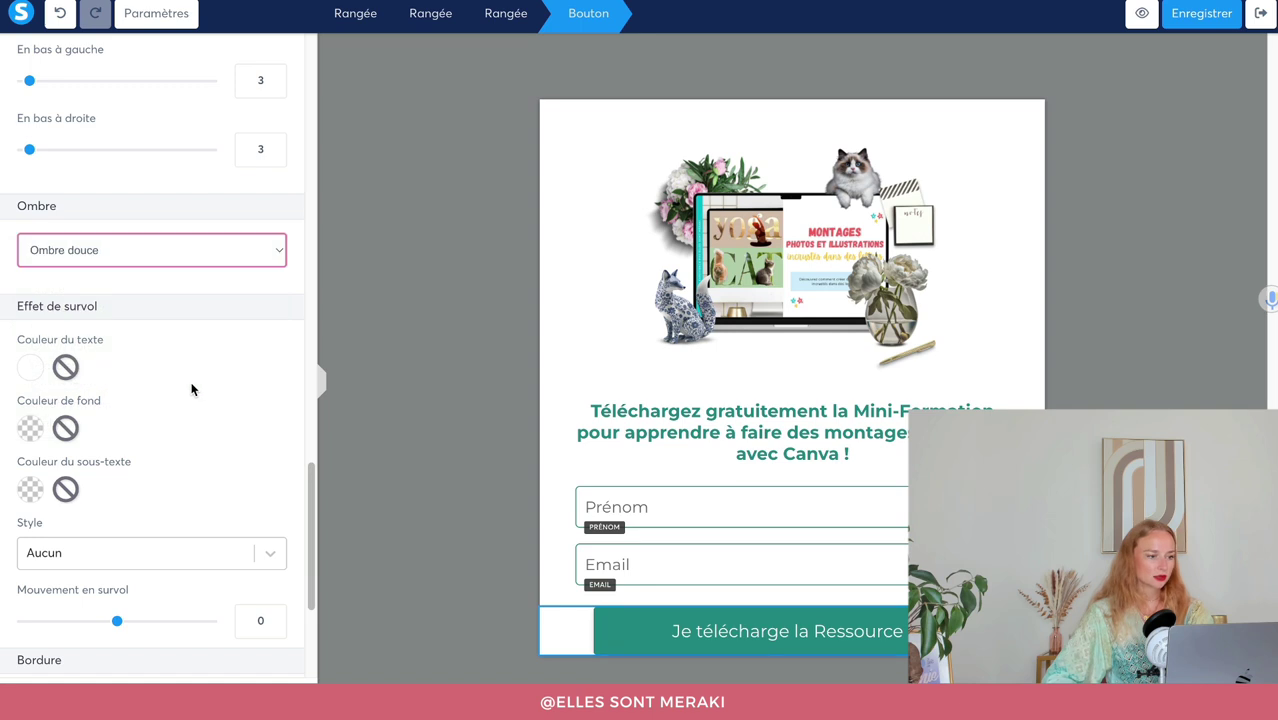
Set the download button's bottom margin to 30.
scroll(191, 386, up, 2)
scroll(191, 390, up, 4)
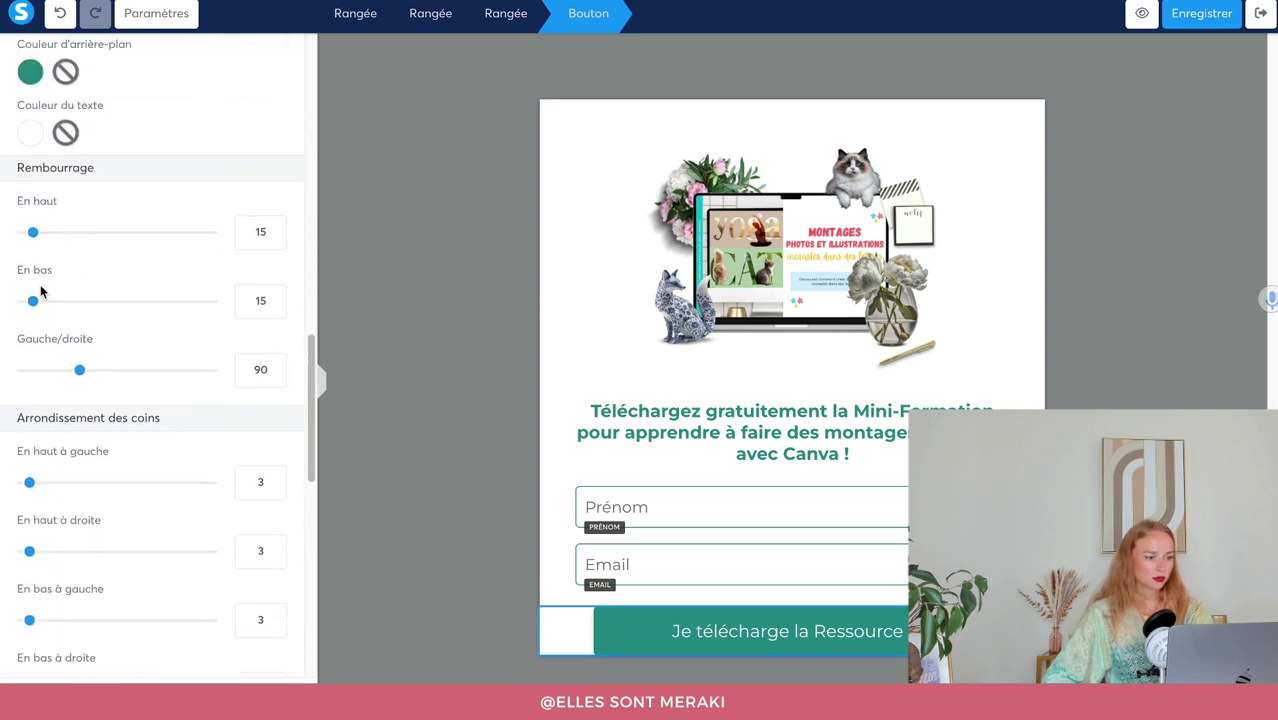
scroll(59, 288, up, 9)
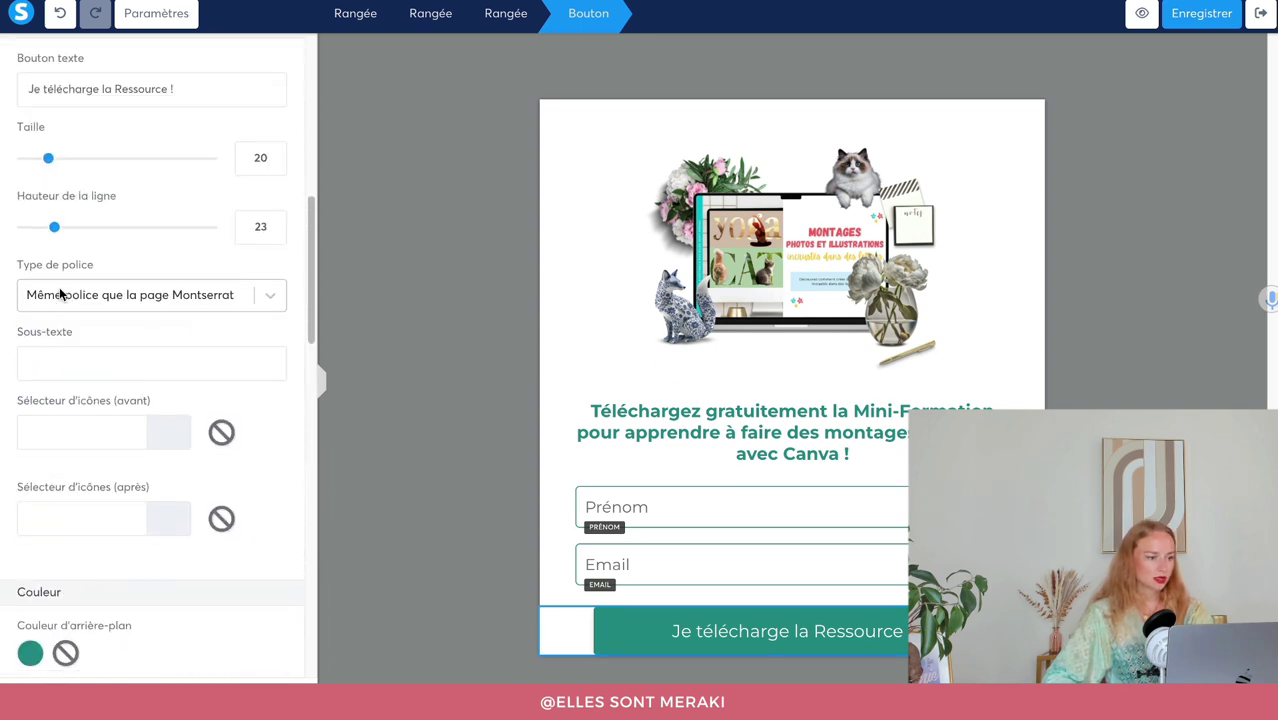
scroll(55, 250, up, 2)
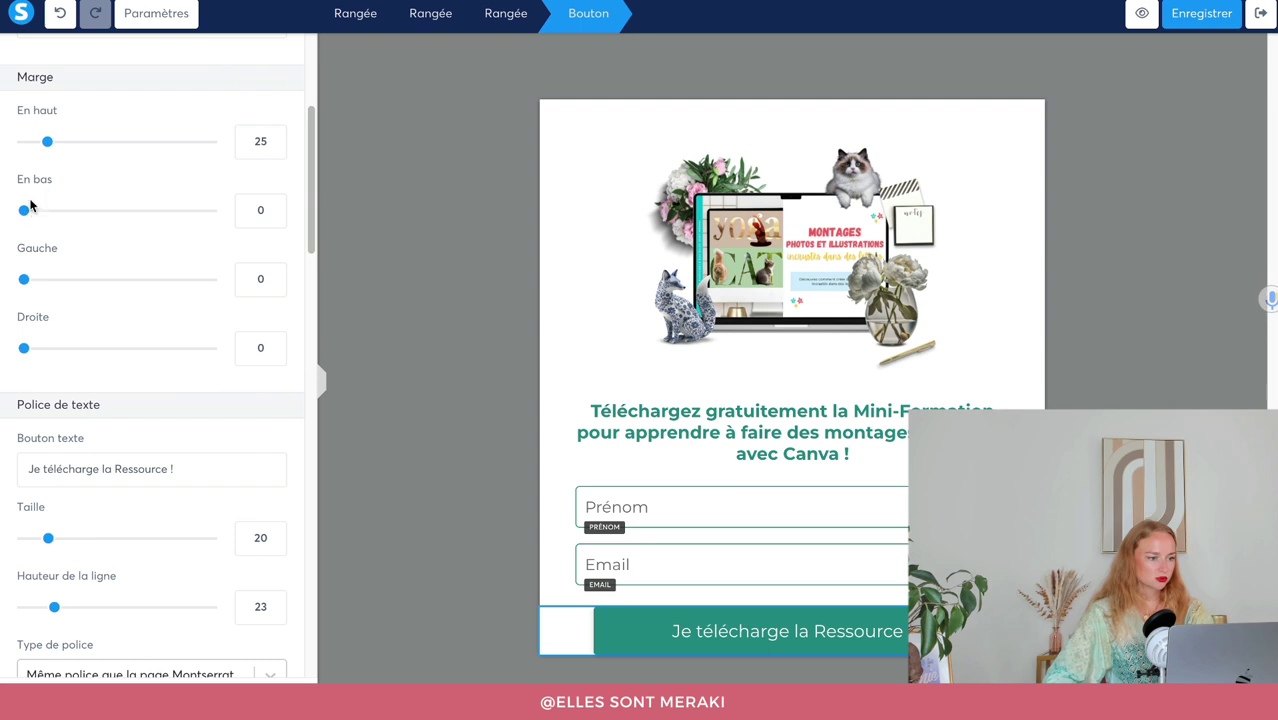
drag(36, 218, 53, 220)
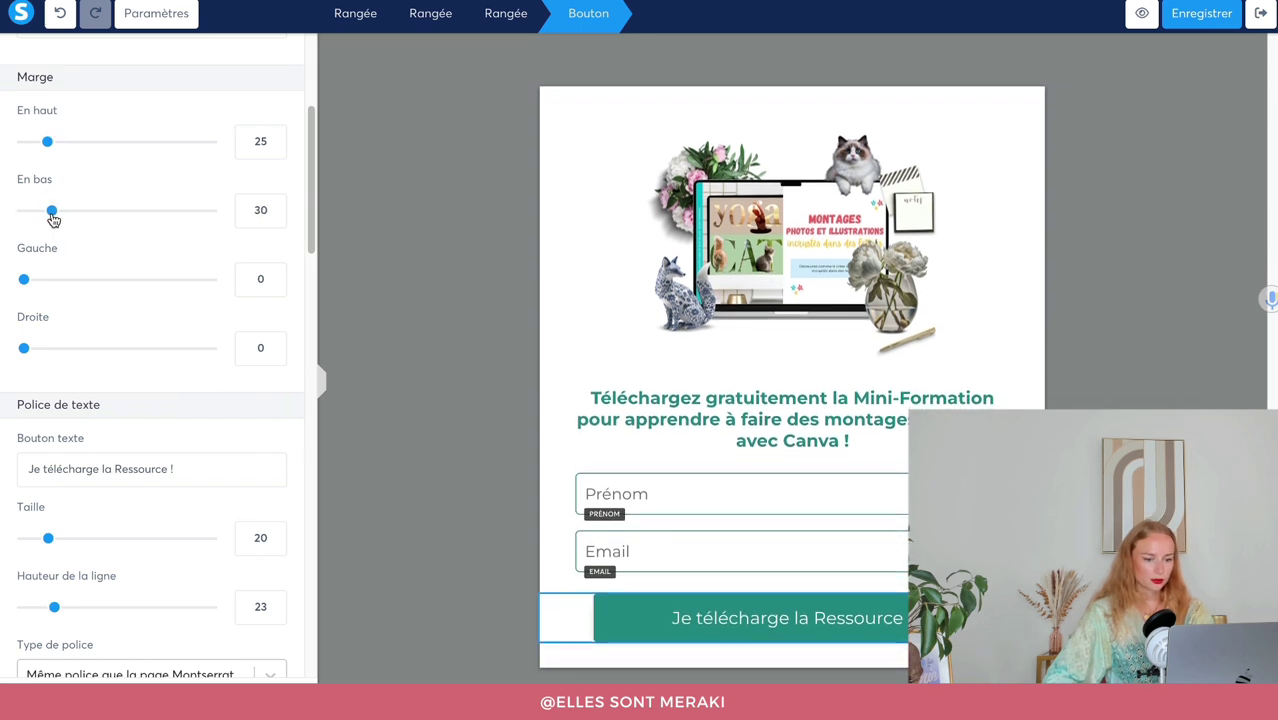
click(485, 416)
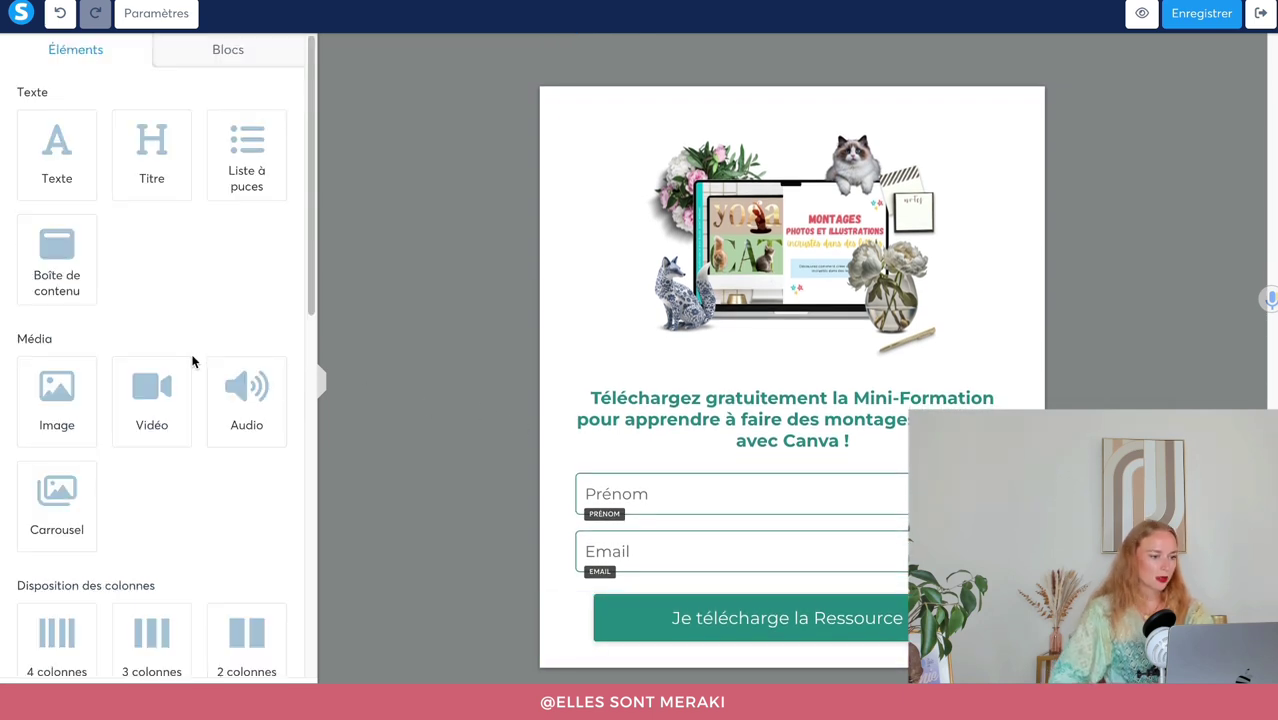
Add a consent checkbox element to the form below the download button.
scroll(156, 421, down, 3)
scroll(200, 579, down, 1)
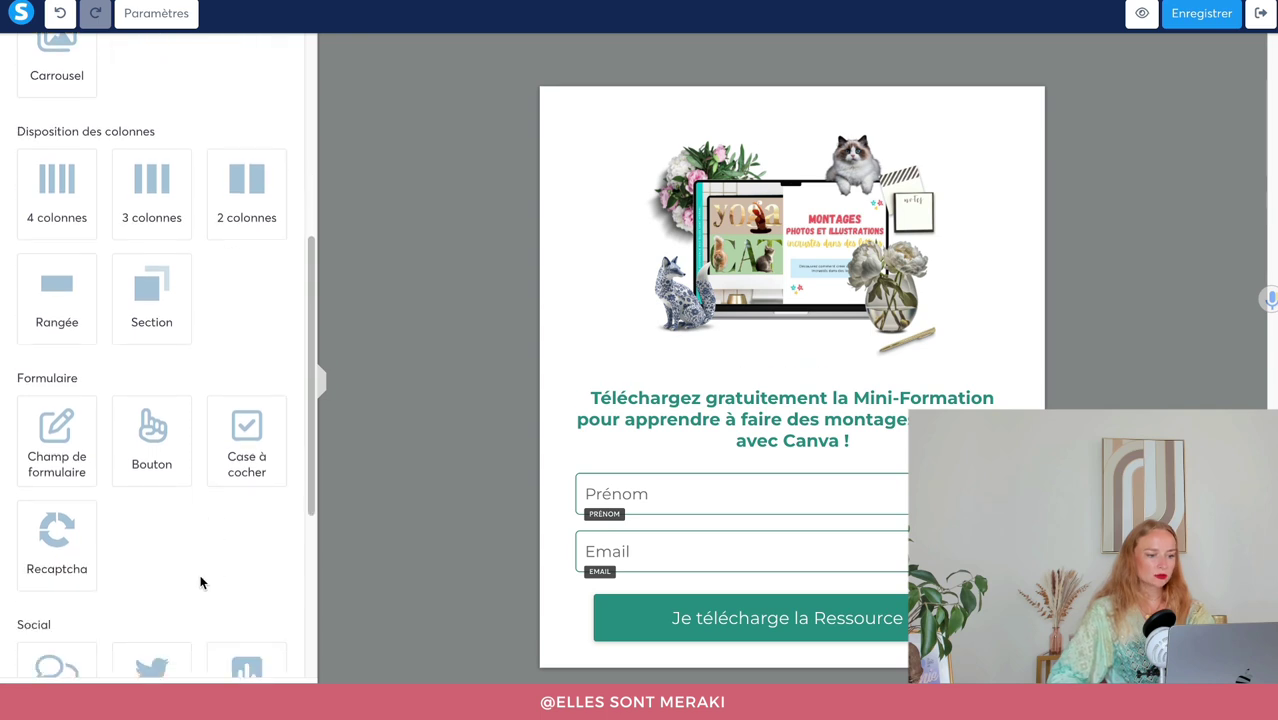
drag(246, 440, 563, 627)
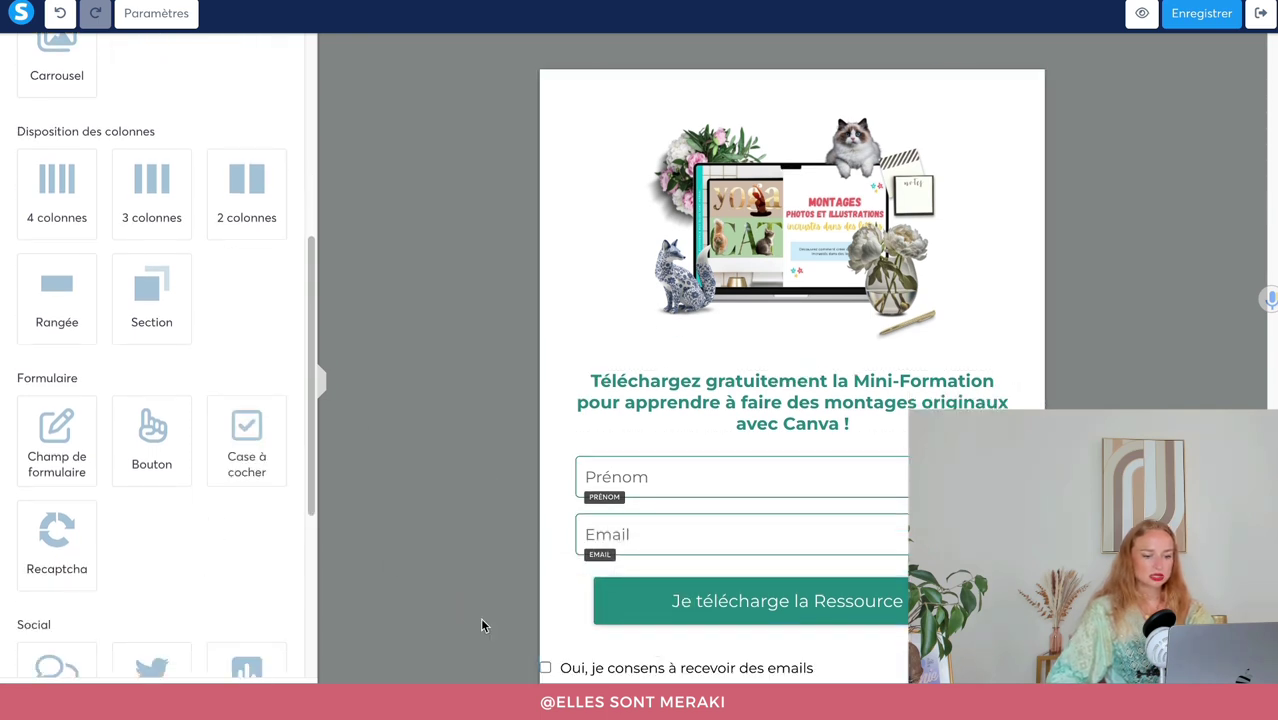
Set the checkbox's unchecked message to "Oups, cette case est obligatoire sinon vous ne pourrez pas recevoir votre ressource".
click(656, 665)
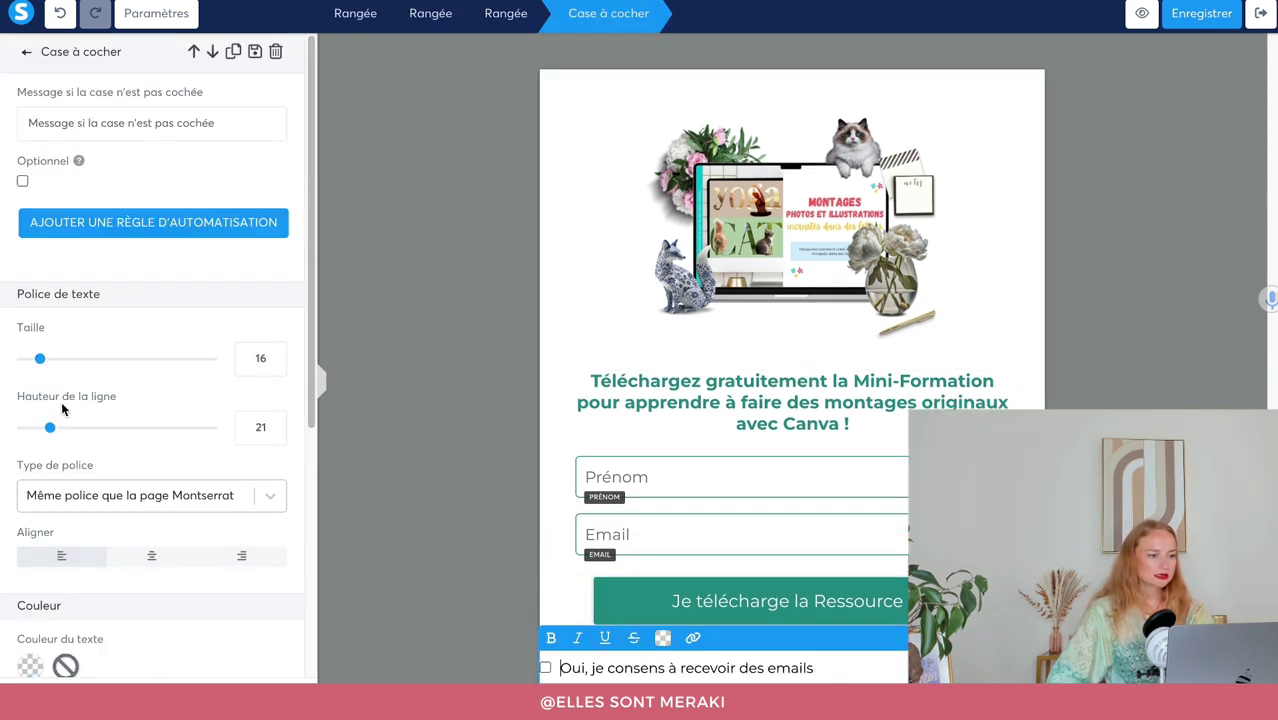
double_click(53, 118)
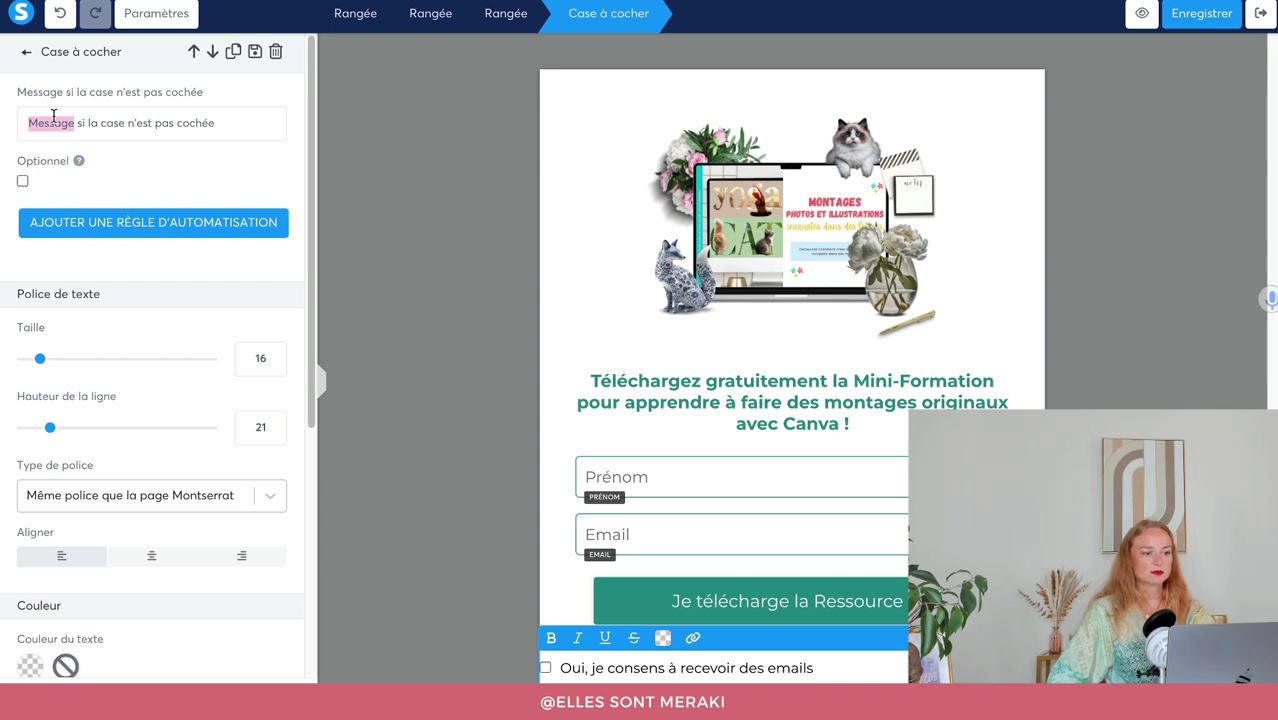
triple_click(53, 117)
text(O)
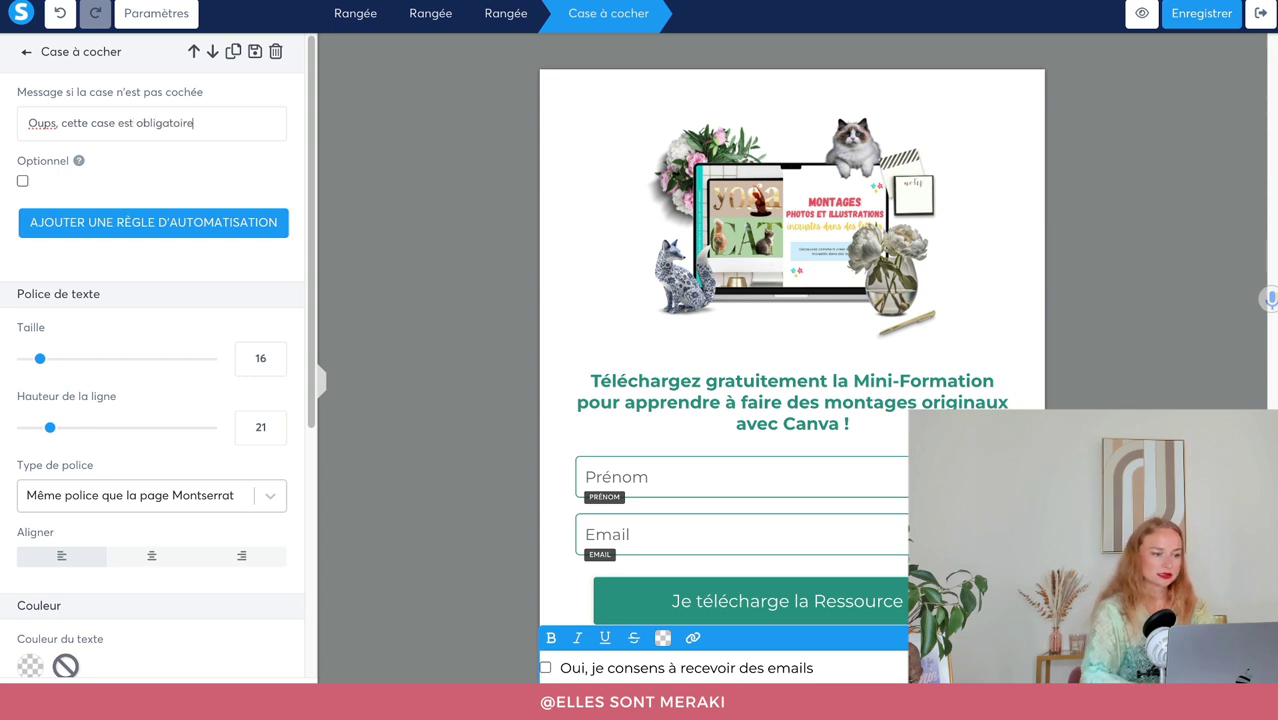
text(pou)
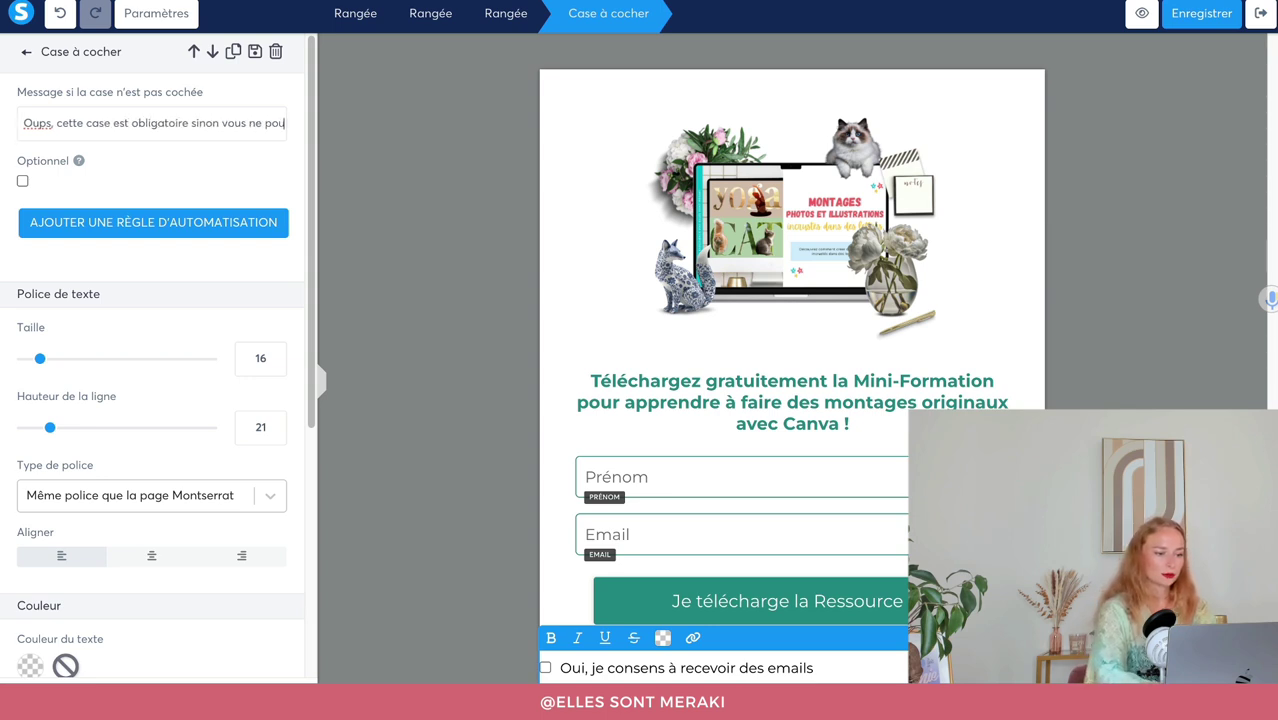
text(rrez pas rec)
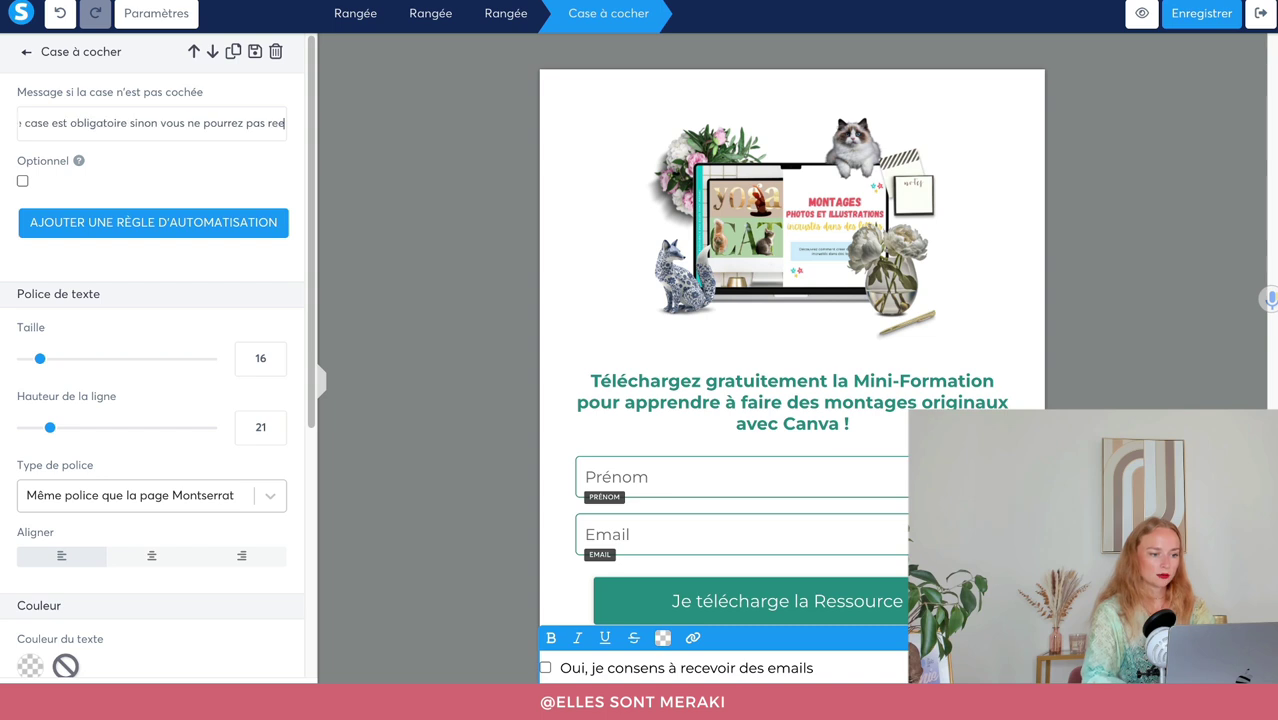
text(evoir votre tessource)
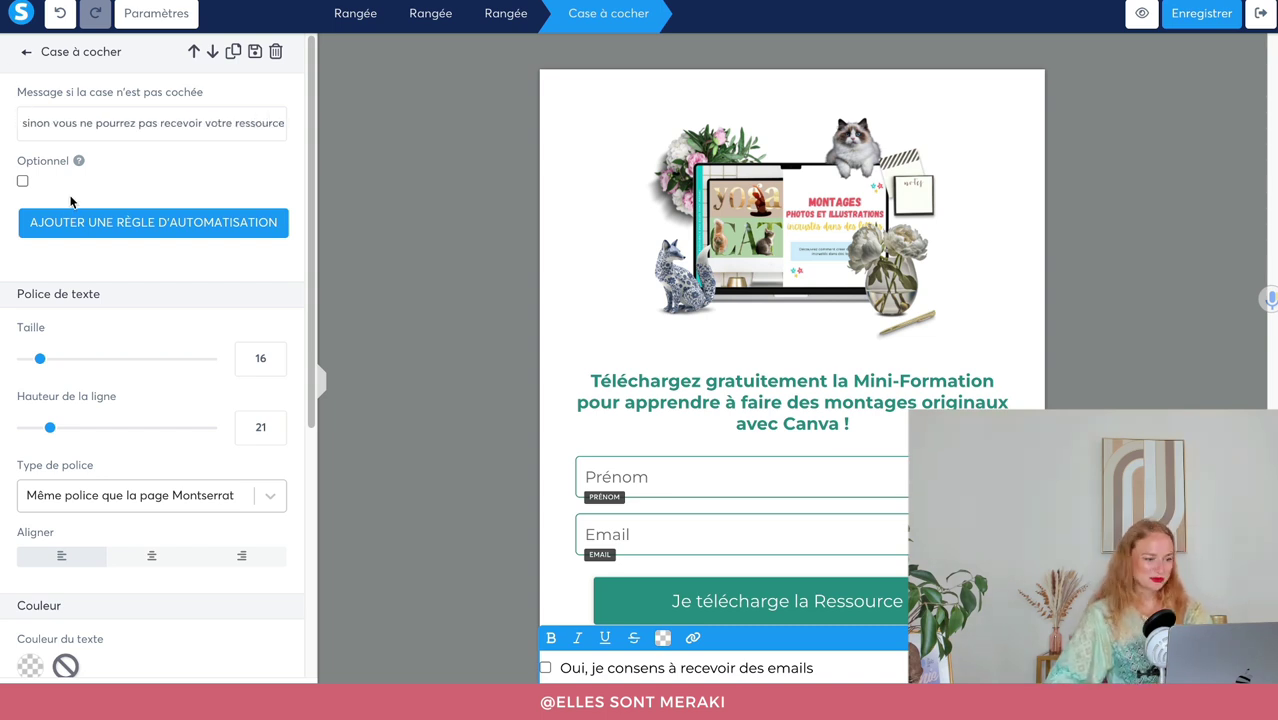
Switch the checkbox to individual side margins and set its left margin to 44.
scroll(70, 202, down, 5)
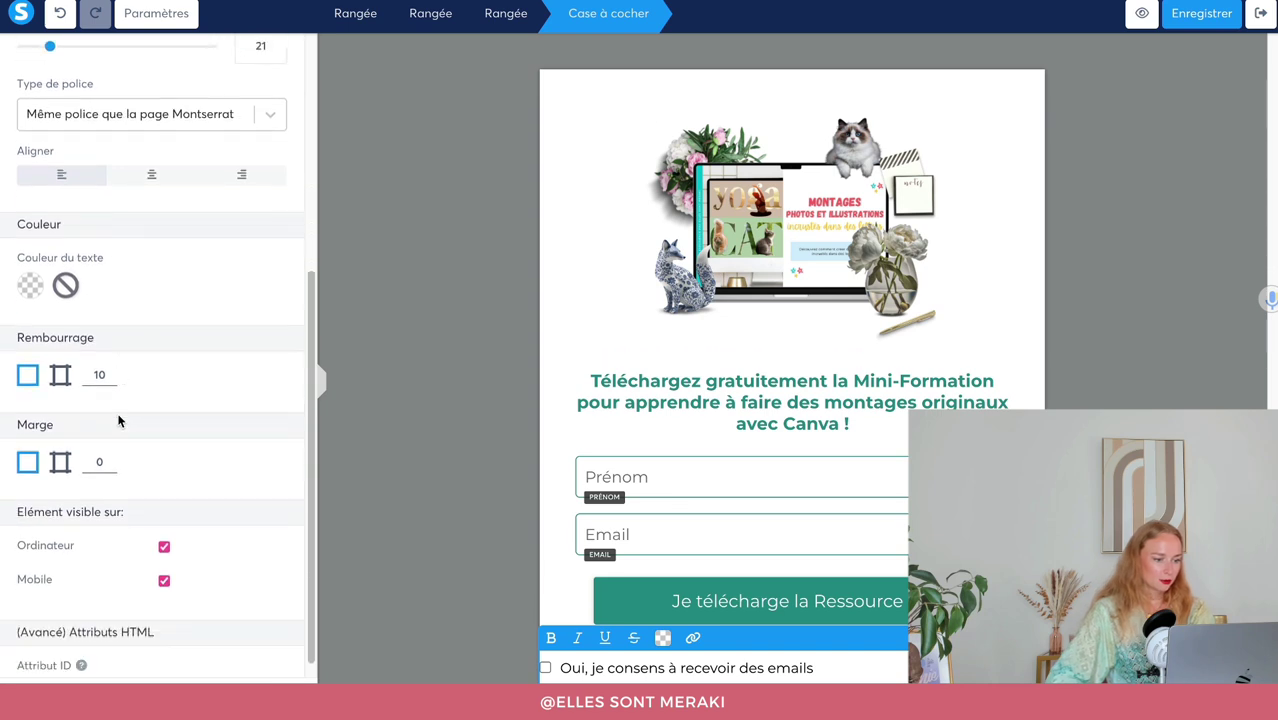
scroll(118, 421, down, 1)
click(59, 445)
scroll(30, 390, down, 4)
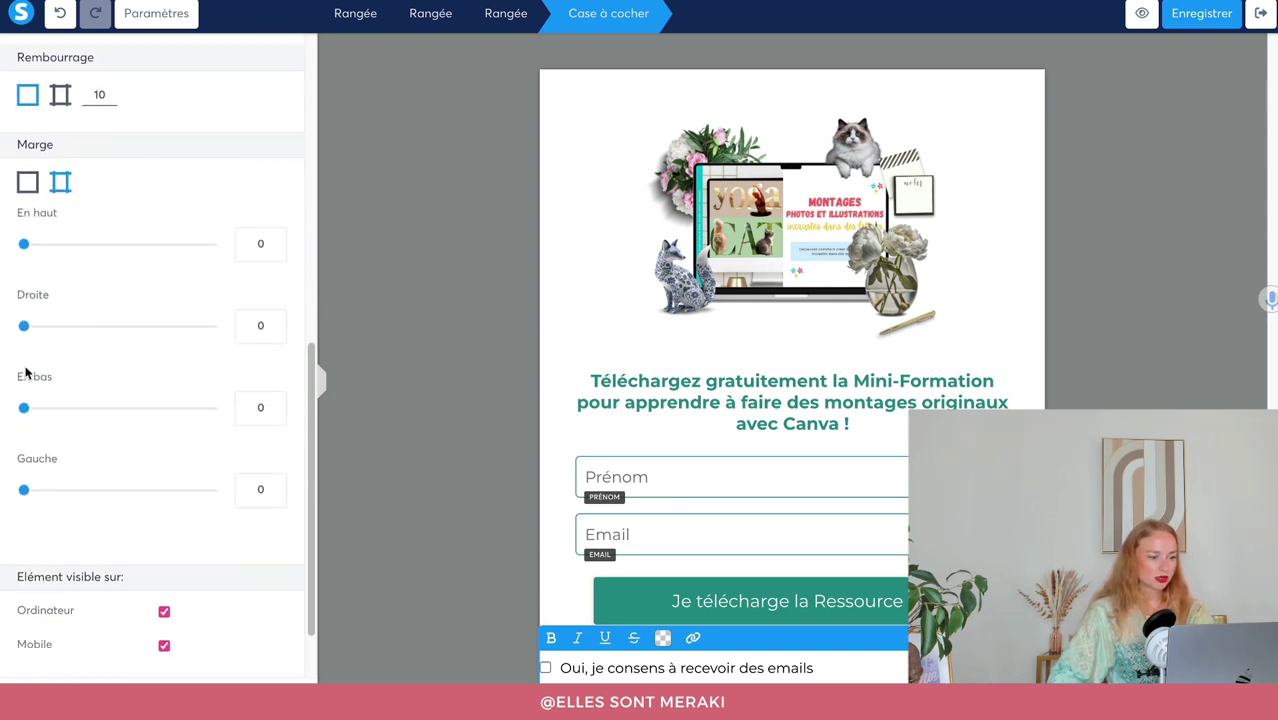
drag(22, 500, 66, 502)
scroll(78, 522, down, 1)
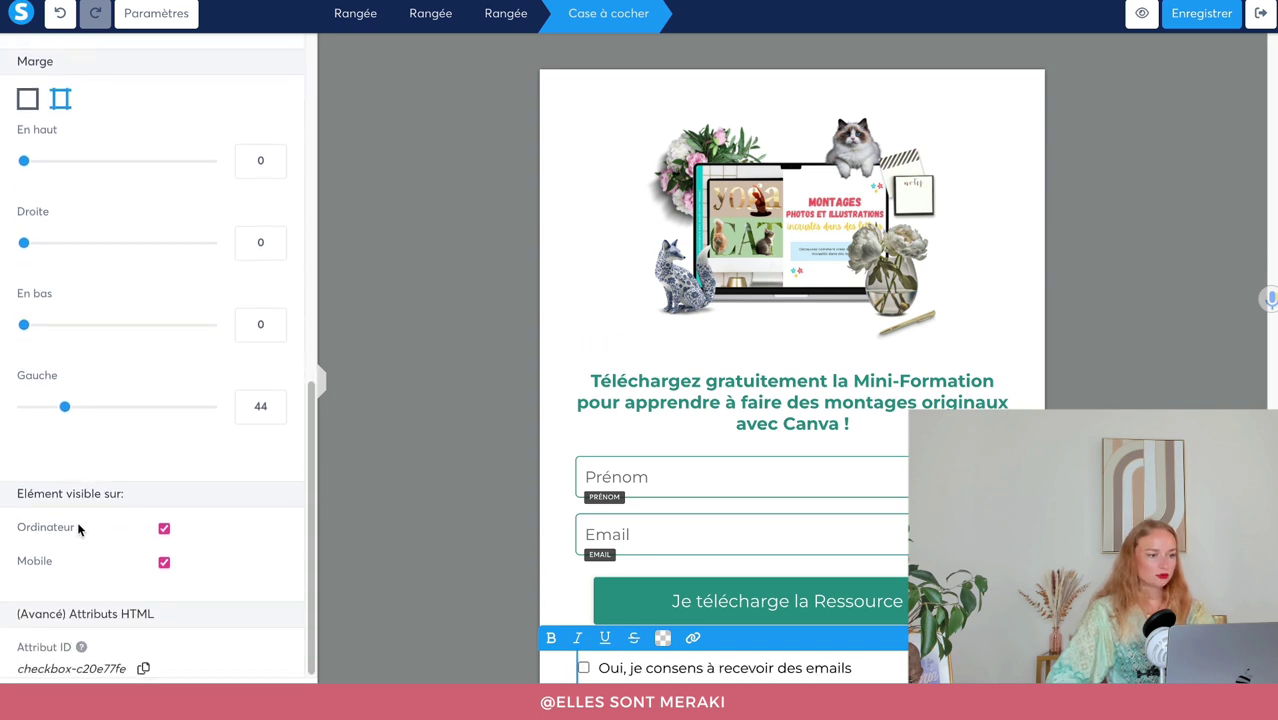
Extend the checkbox label after "emails" with "de la part d'Elles Sont Meraki et je pourrais me désabonner à tout moment".
scroll(79, 526, up, 6)
triple_click(720, 673)
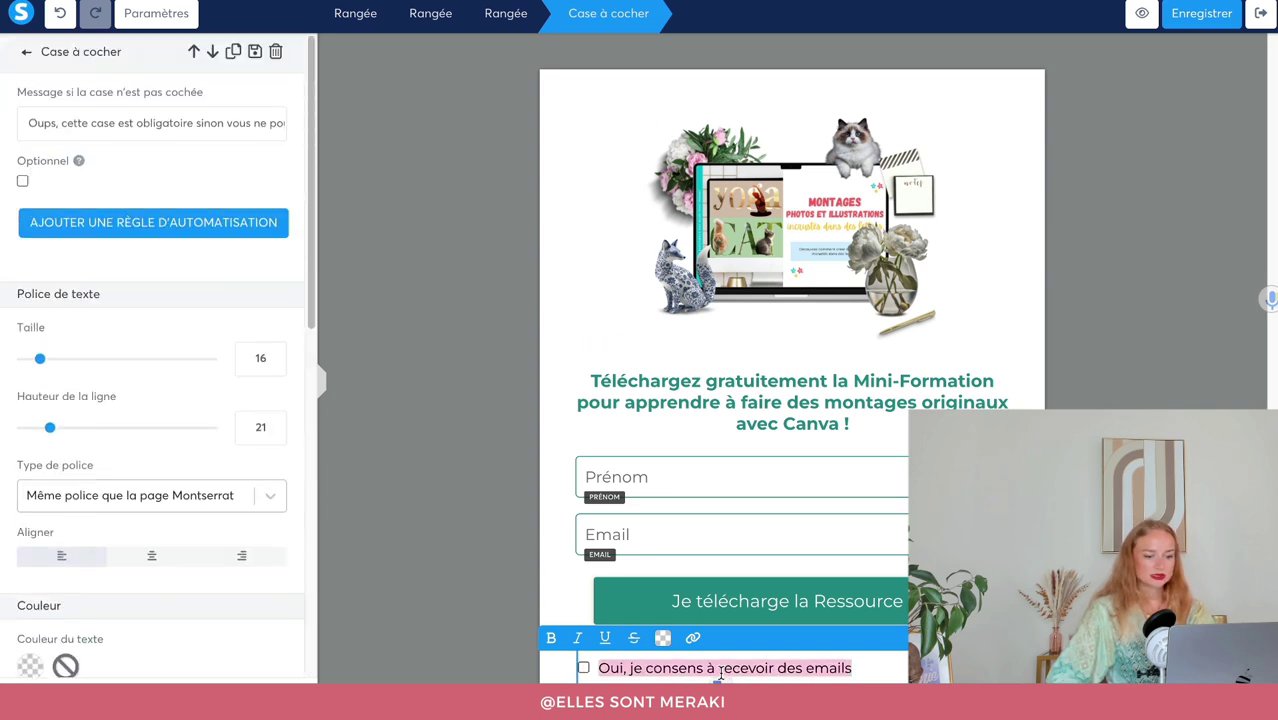
drag(852, 668, 614, 673)
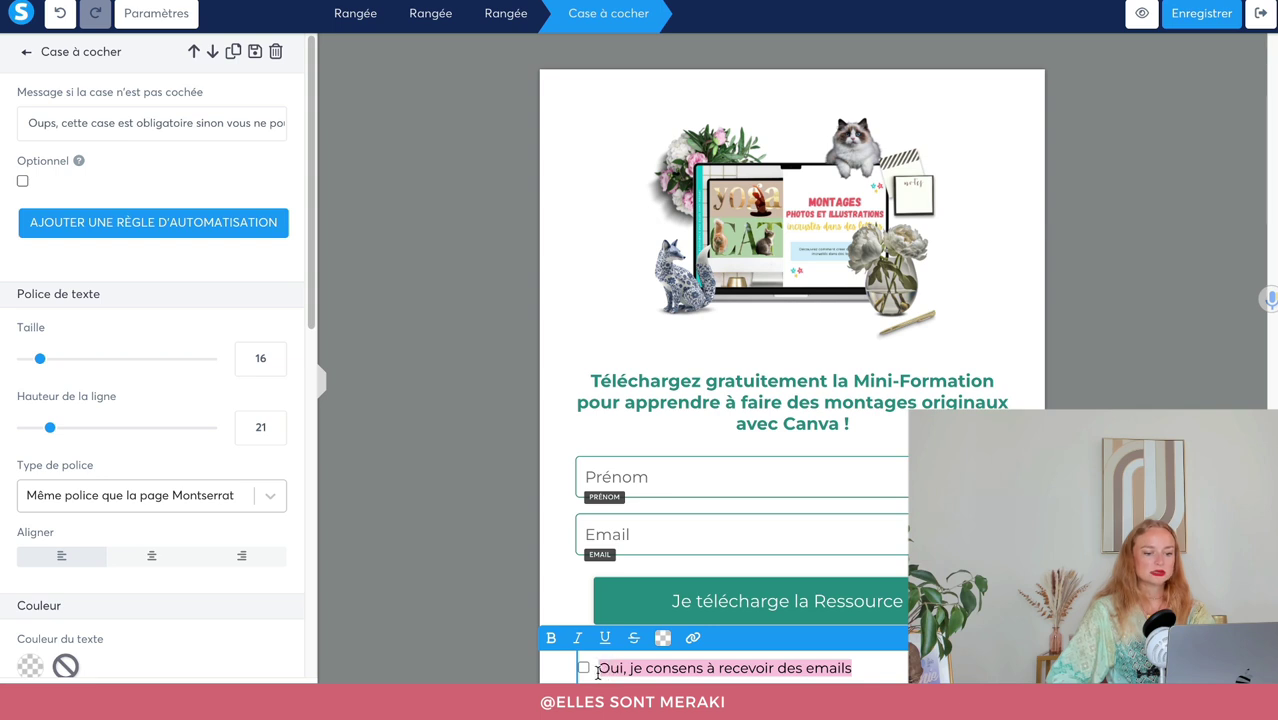
click(850, 668)
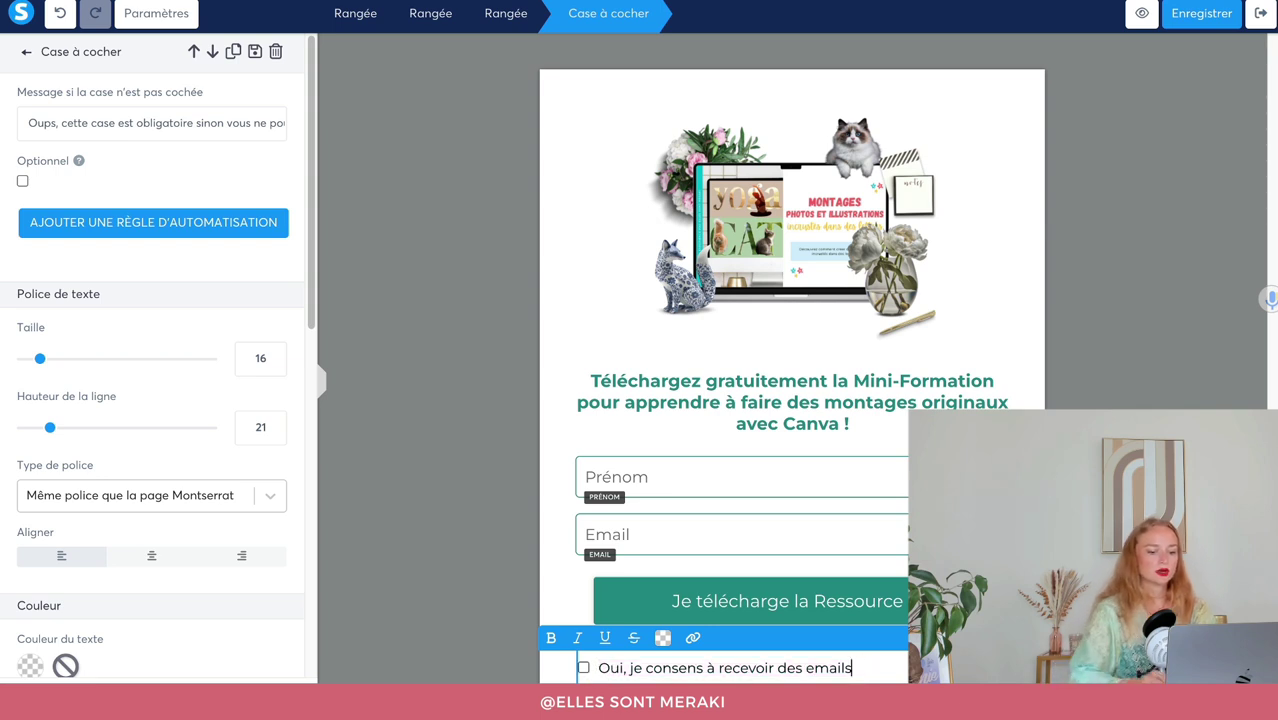
text(de la pa)
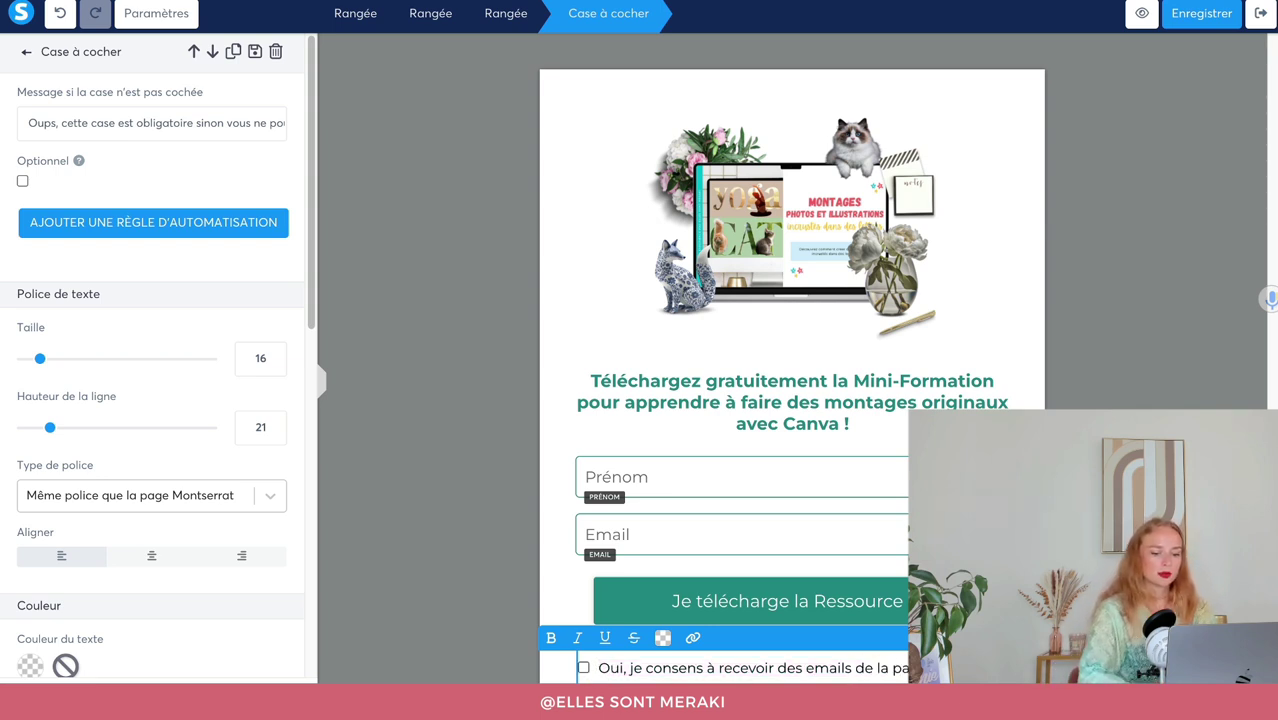
text(Mer)
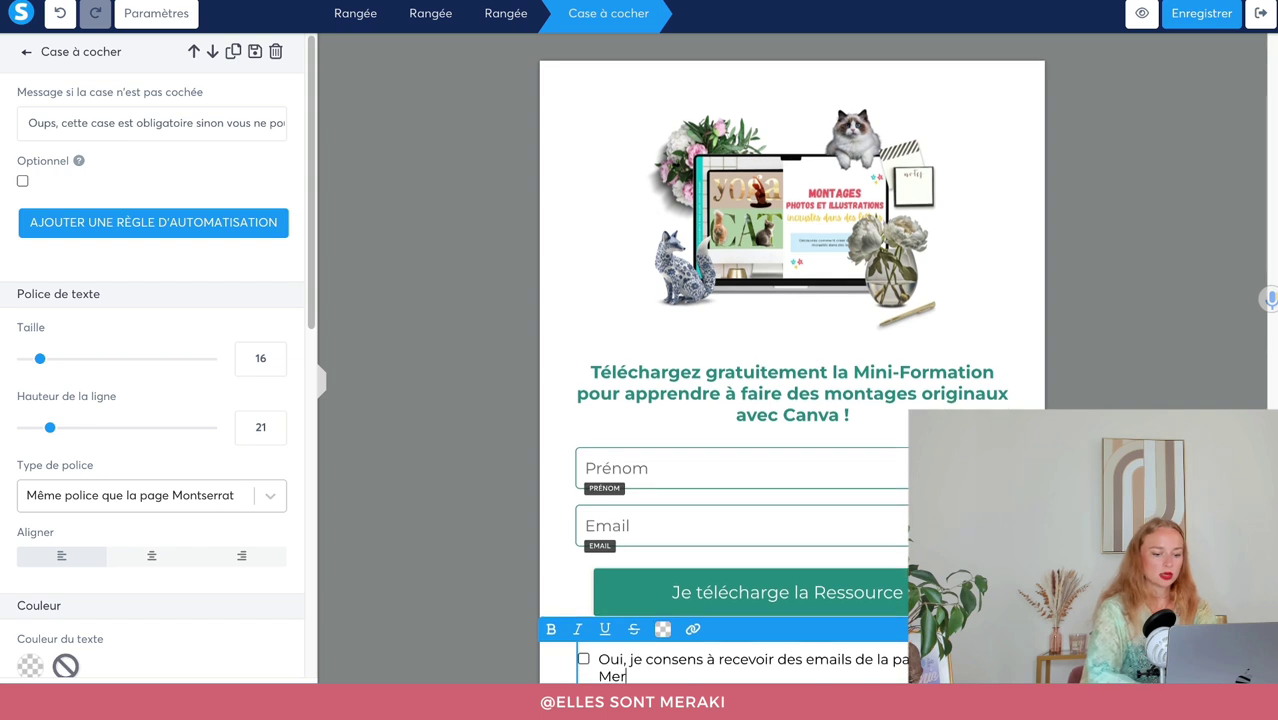
text(aki et je pou)
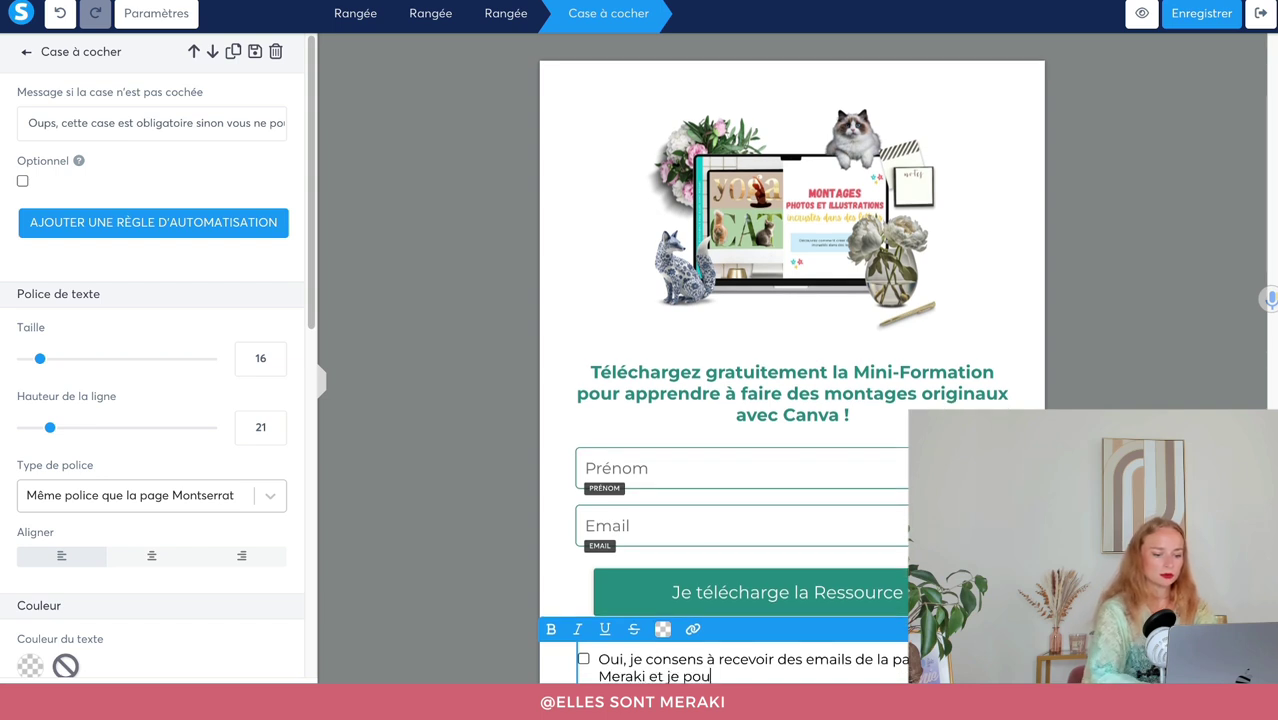
text(rrais me désabonner)
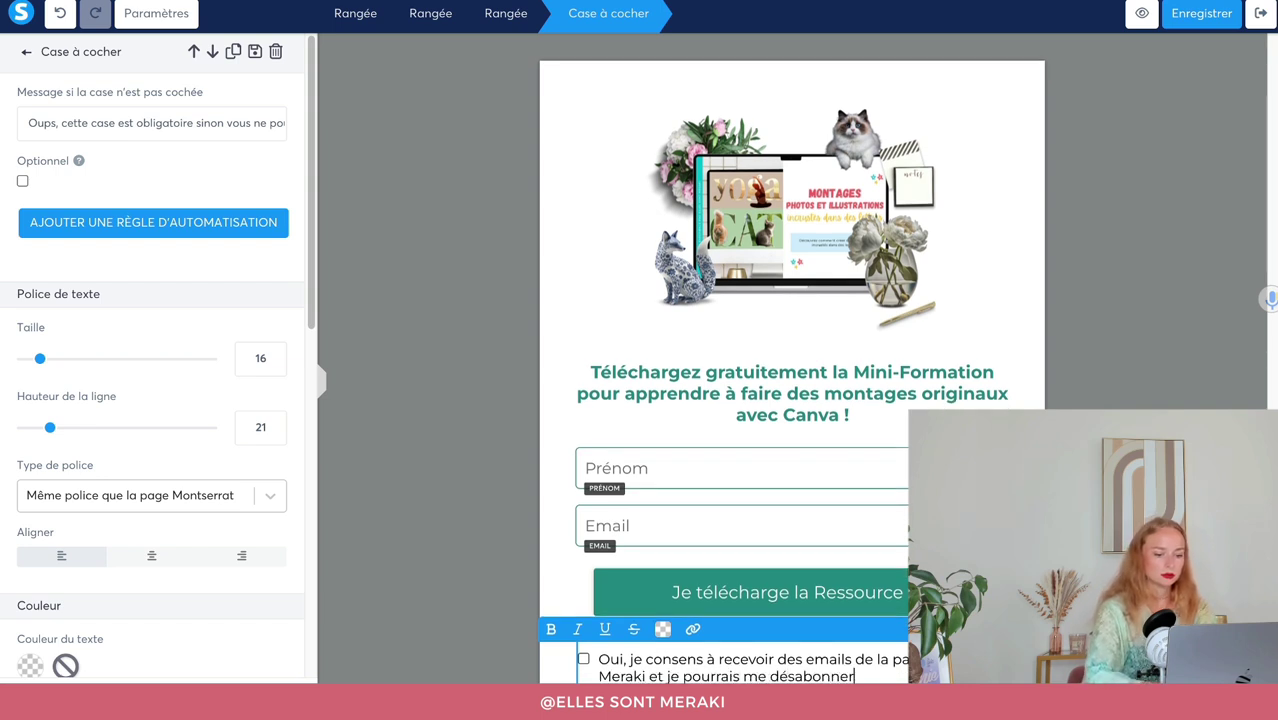
text( à tout m)
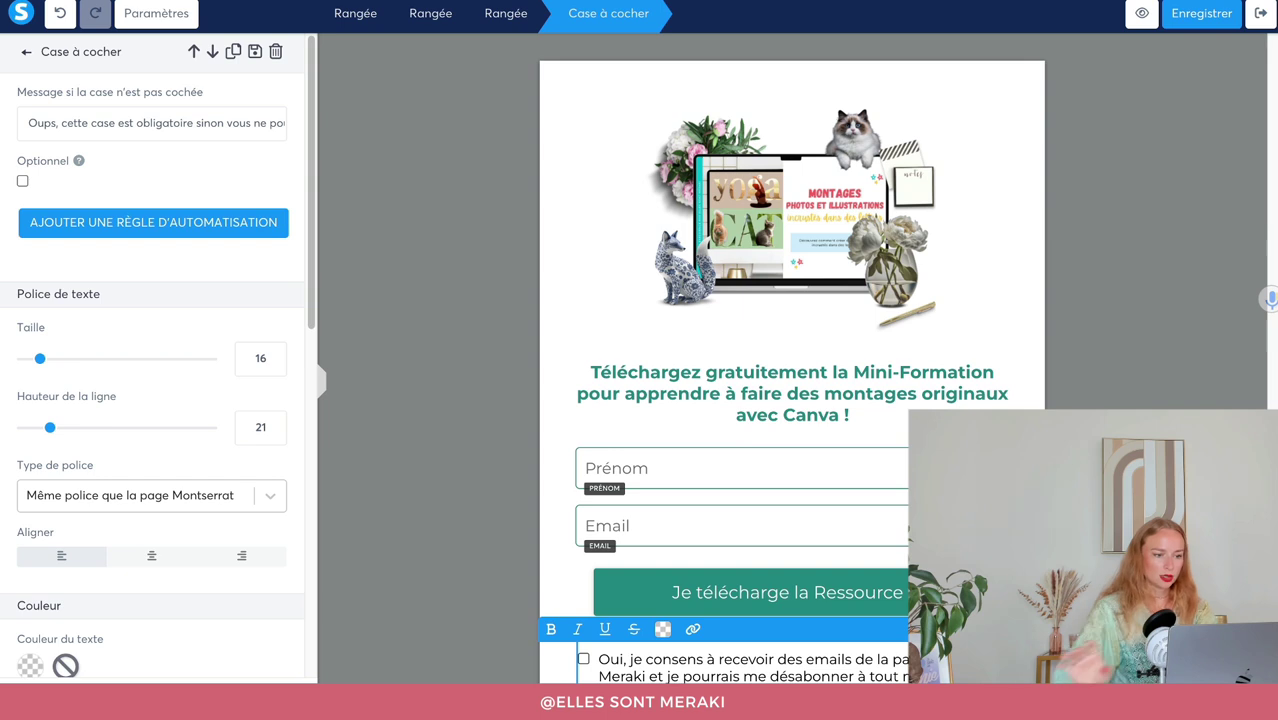
Set the checkbox label's text size to 14 and adjust its line height slightly.
click(275, 364)
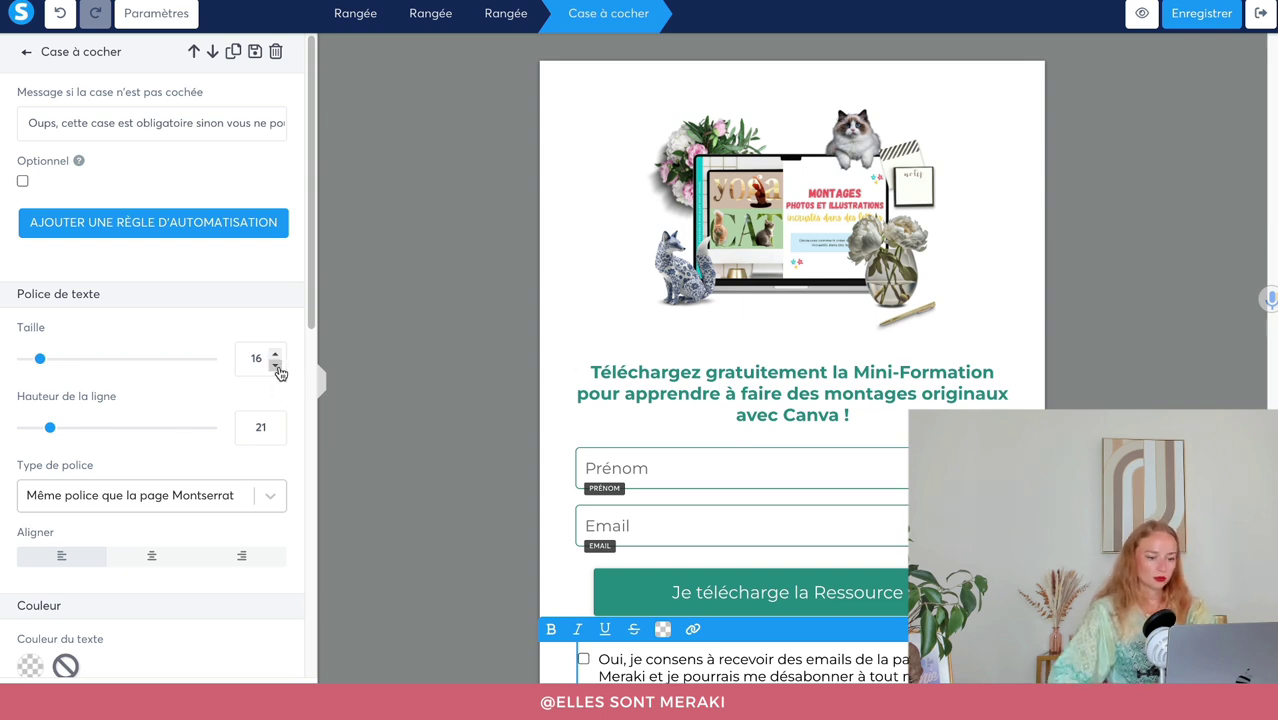
click(275, 364)
click(273, 424)
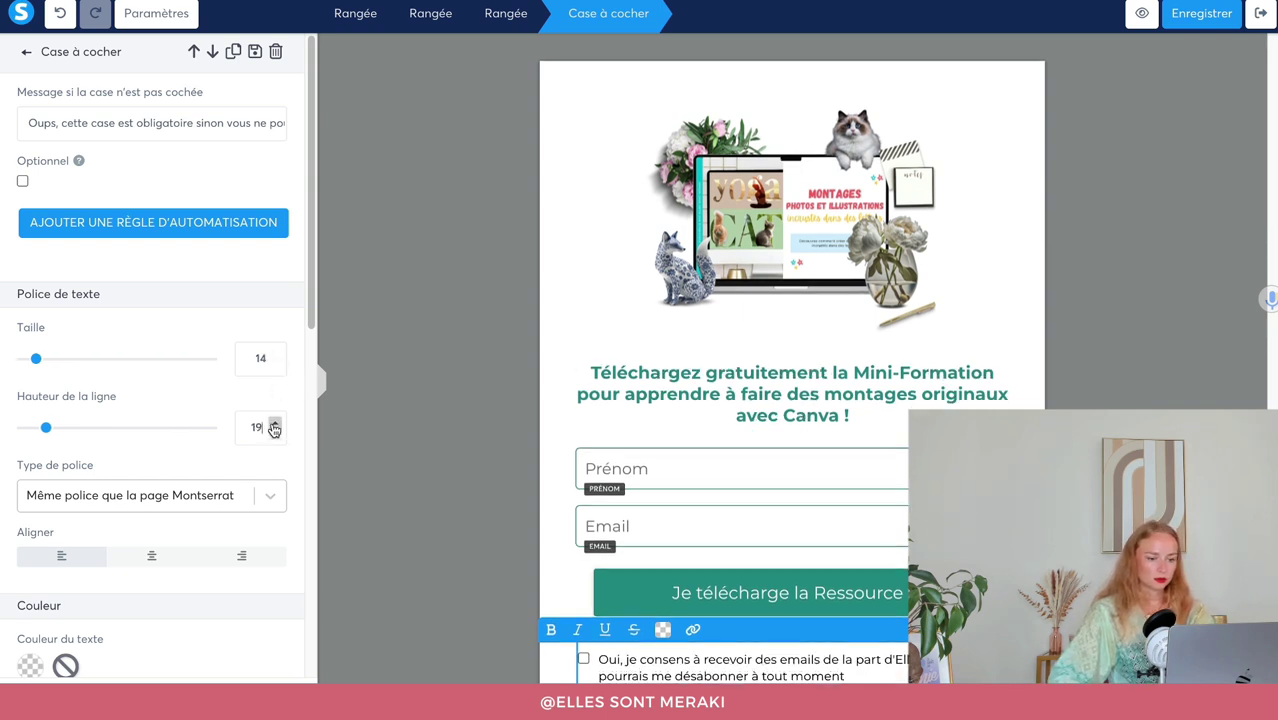
click(273, 424)
click(480, 468)
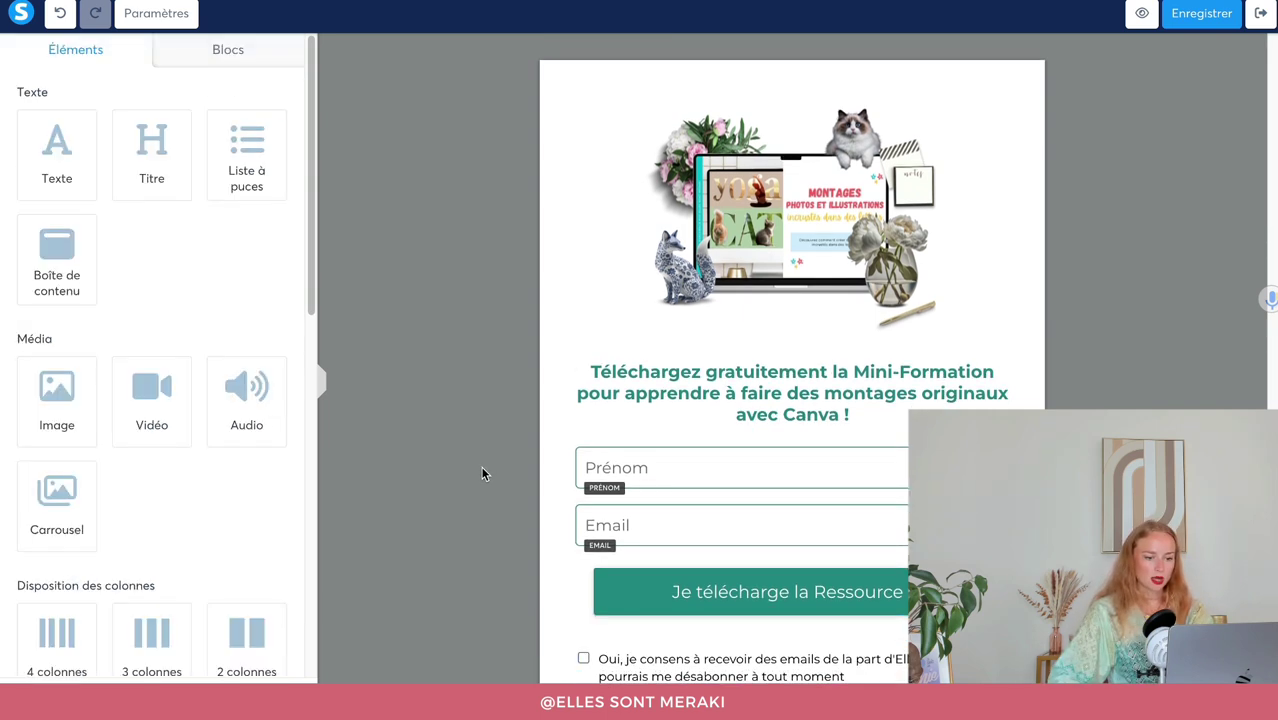
Reduce the bottom margin of the "Je télécharge la Ressource !" button to 5.
click(711, 614)
scroll(76, 426, down, 3)
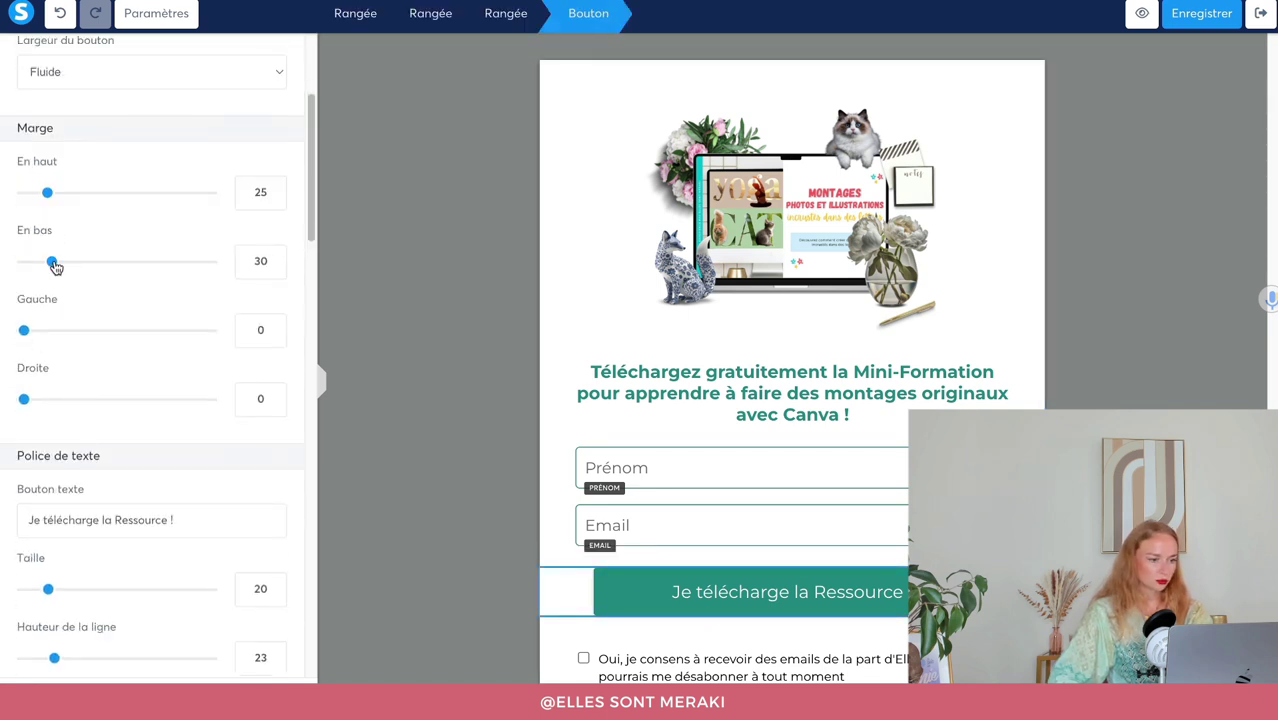
drag(55, 266, 28, 263)
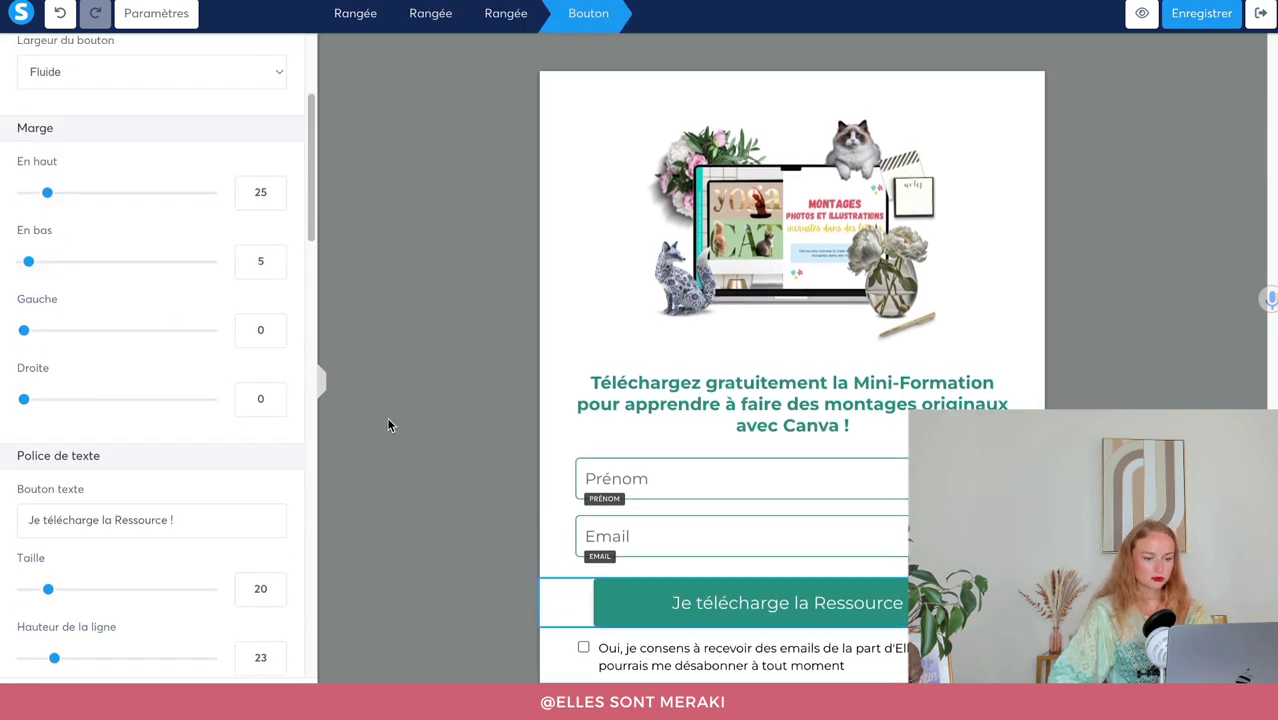
click(389, 425)
Increase the bottom margin of the consent checkbox slightly.
click(672, 668)
scroll(144, 433, down, 5)
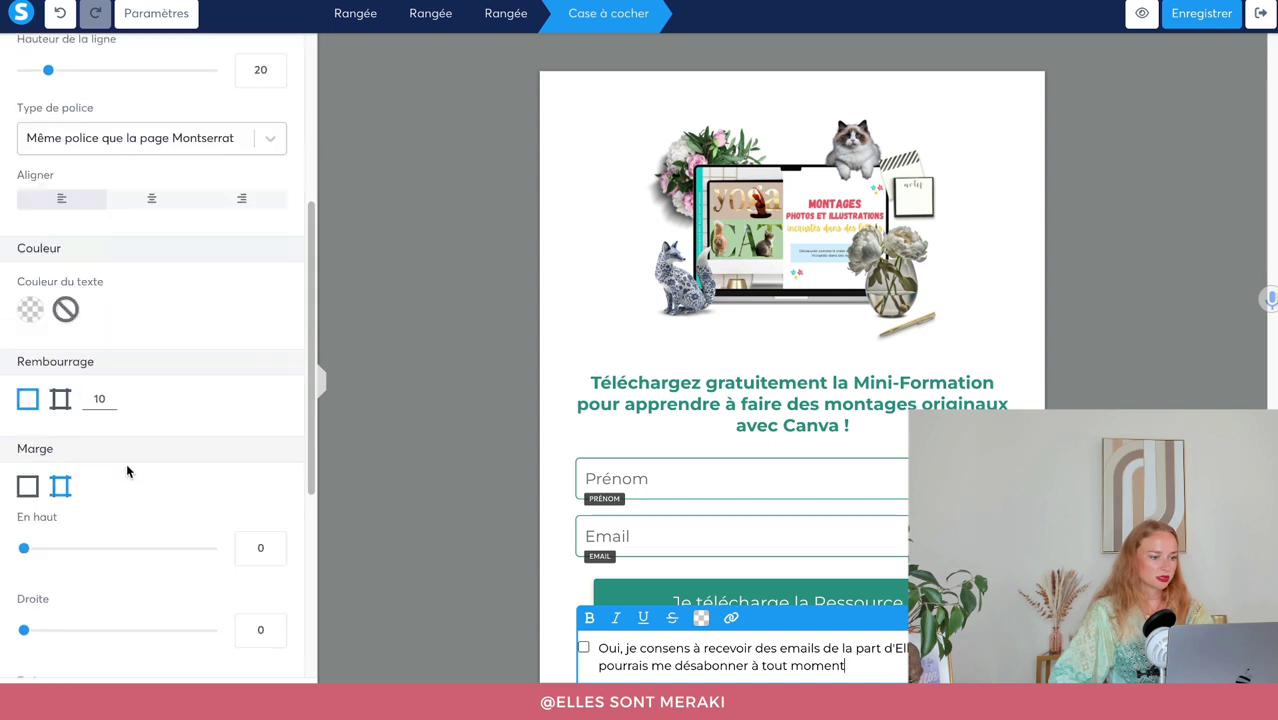
scroll(126, 463, down, 2)
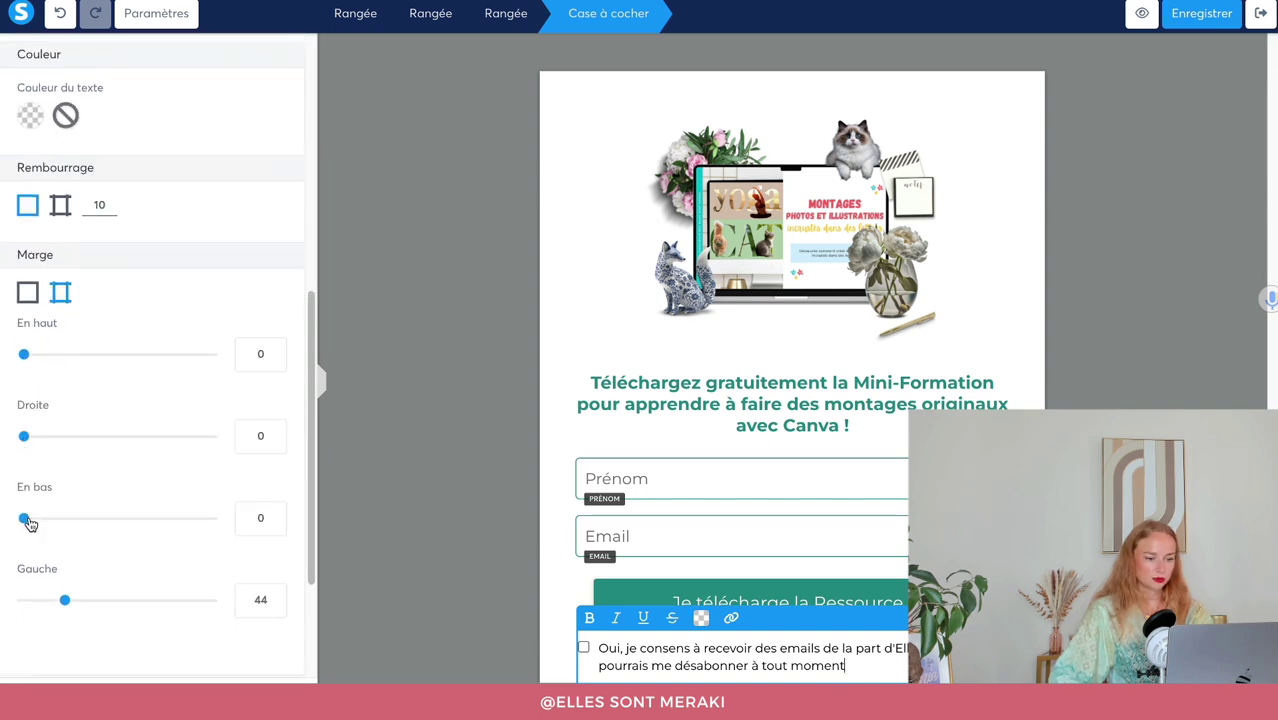
drag(26, 520, 36, 520)
key(Escape)
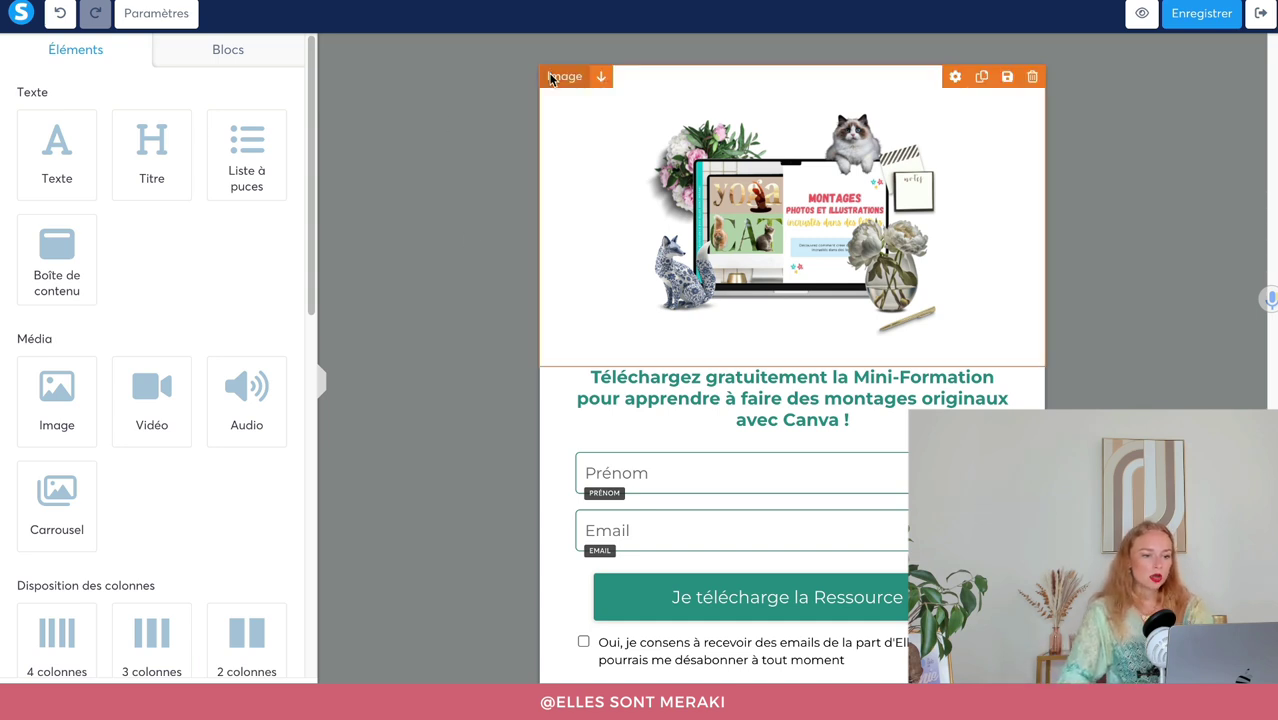
Fill the background of the row containing the form with the pale grey-green from the saved colours.
click(560, 375)
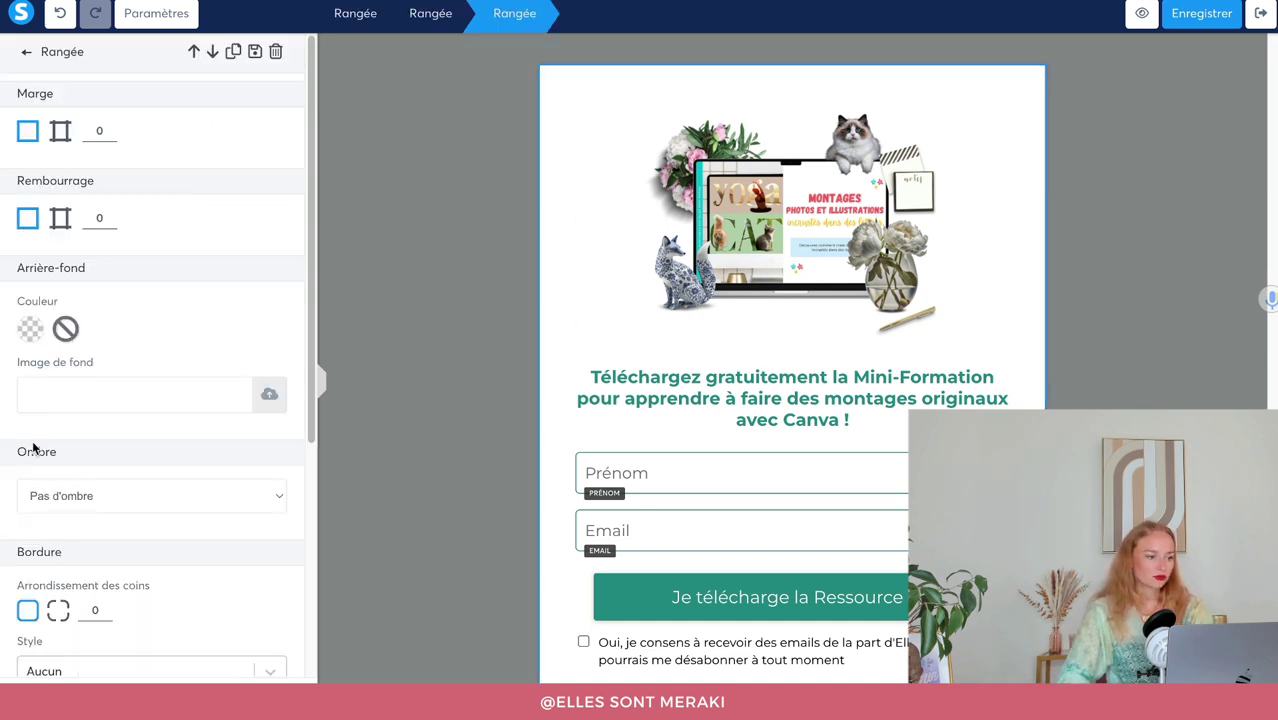
click(29, 336)
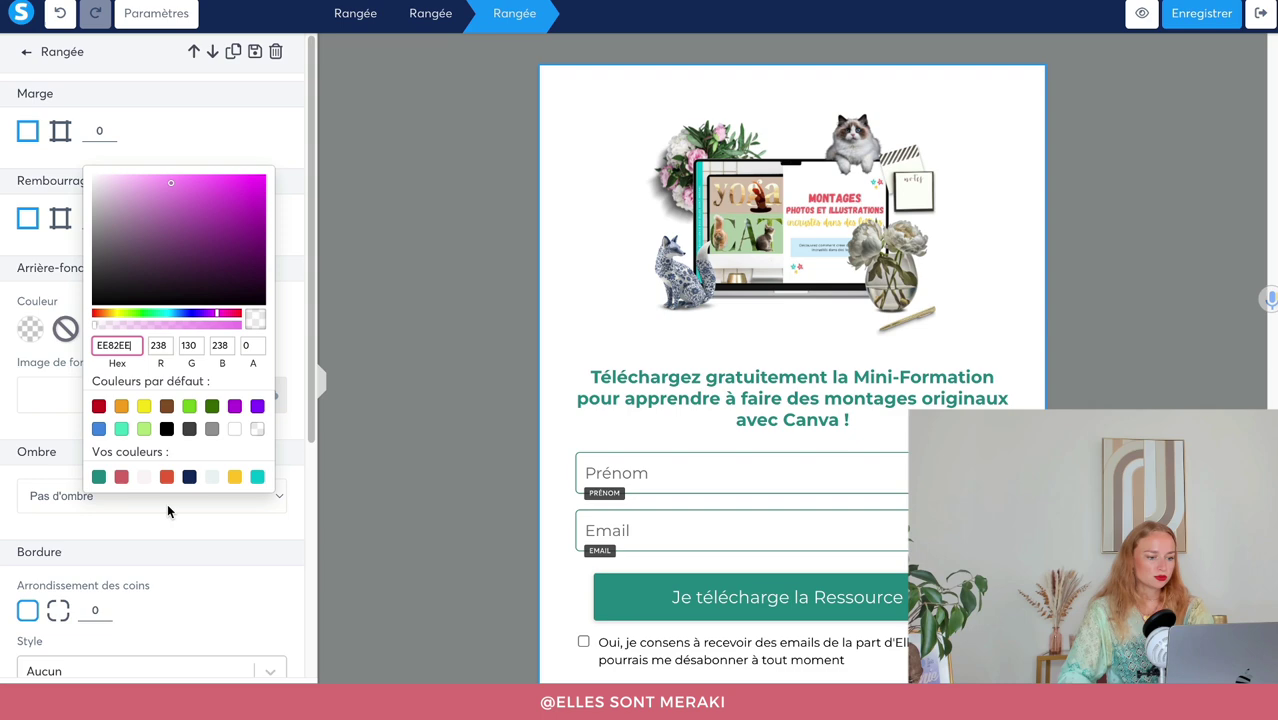
click(211, 477)
click(408, 405)
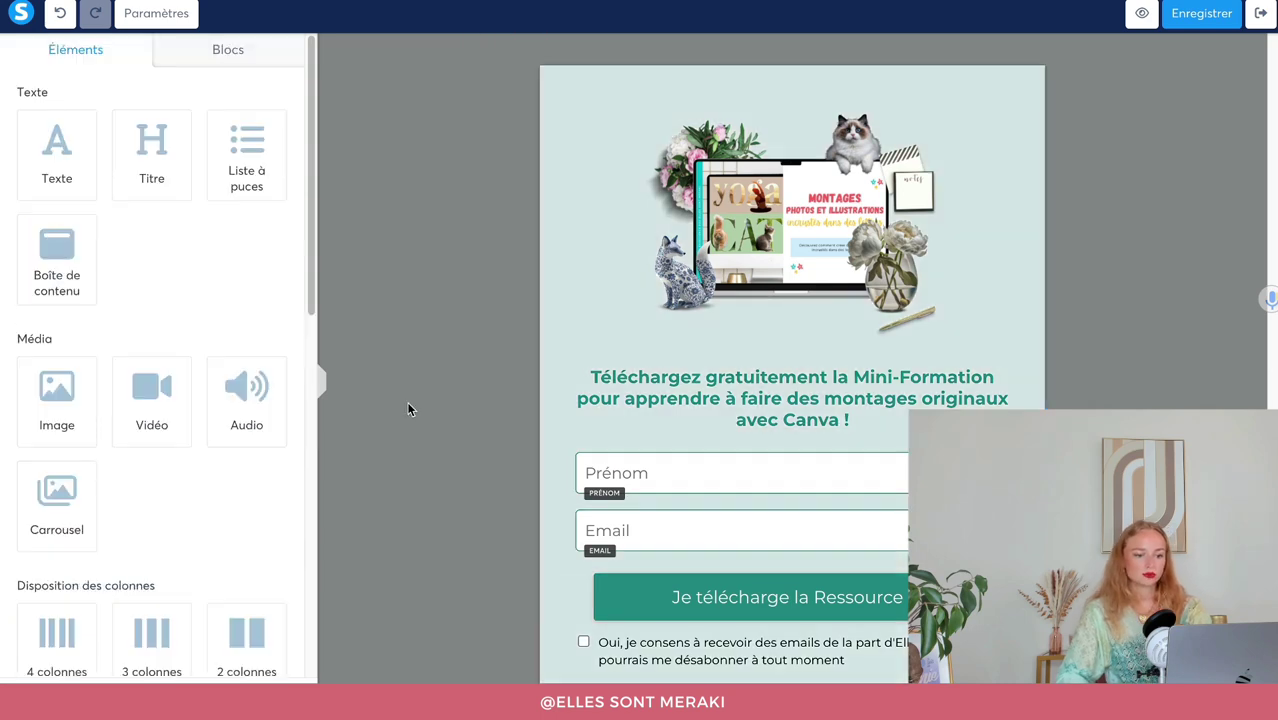
Set the corner rounding of the form's container row to 1.
click(549, 209)
click(494, 17)
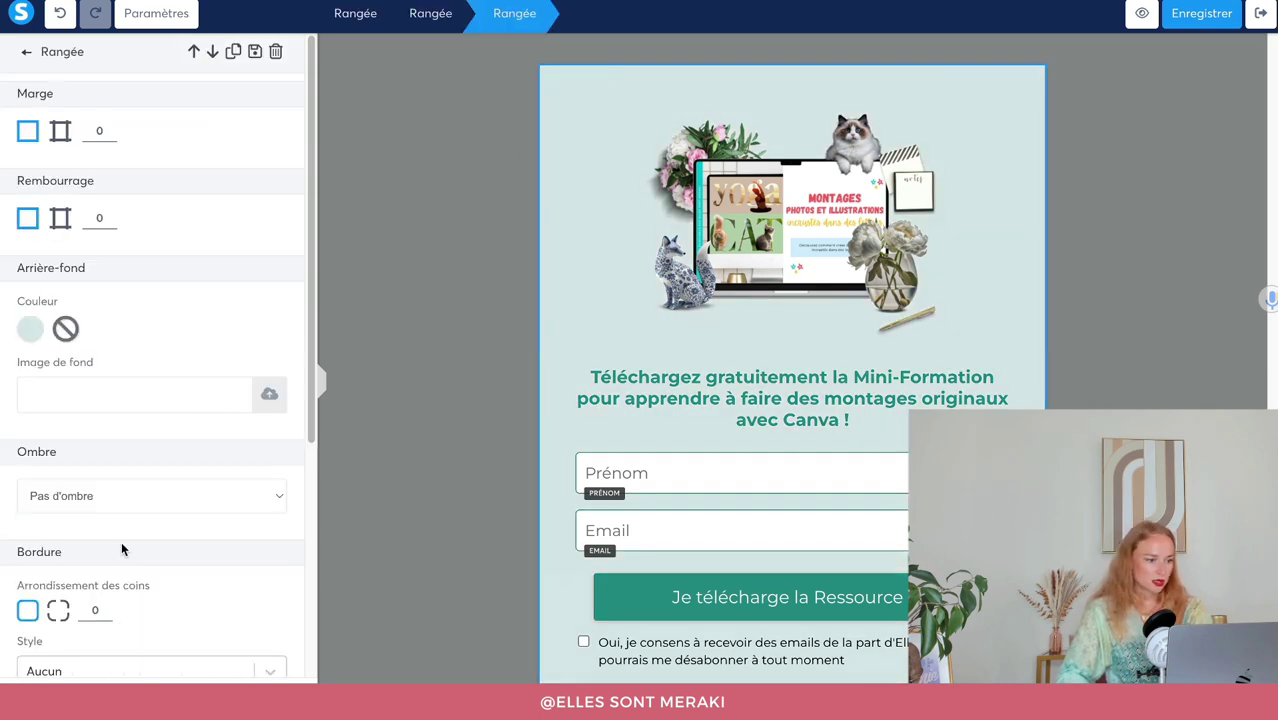
scroll(118, 480, down, 3)
click(107, 437)
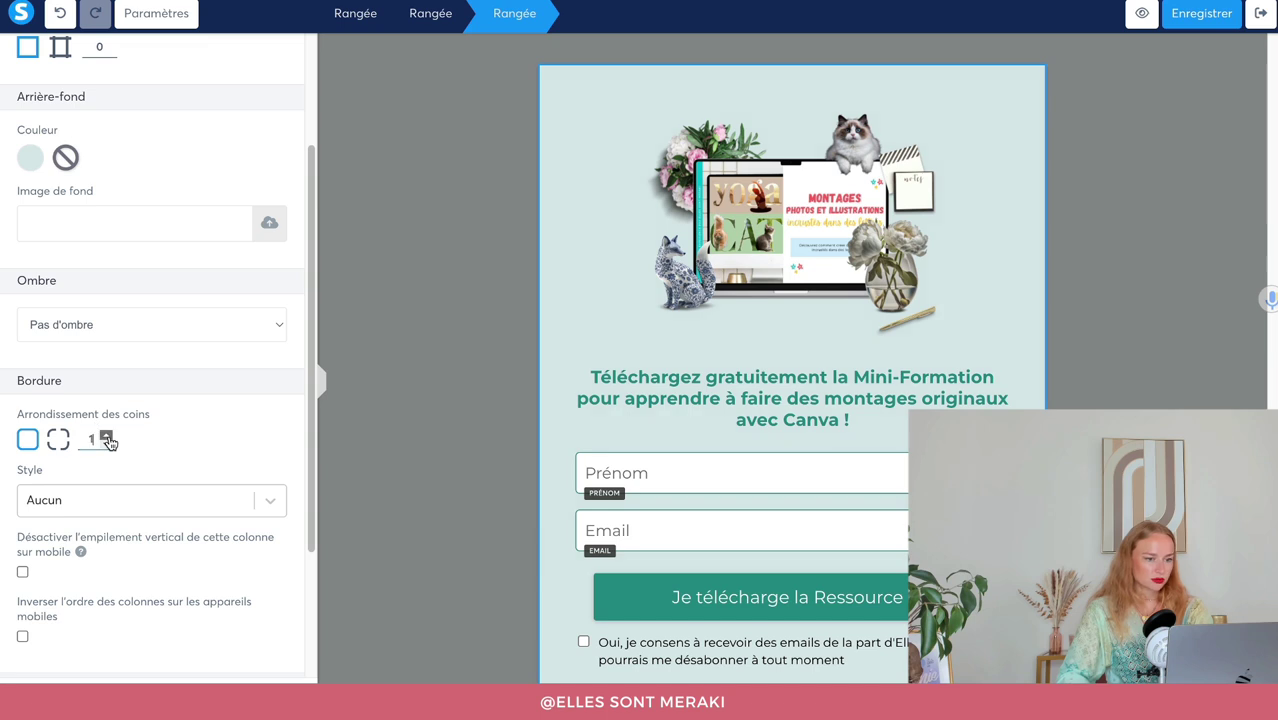
click(396, 390)
click(570, 121)
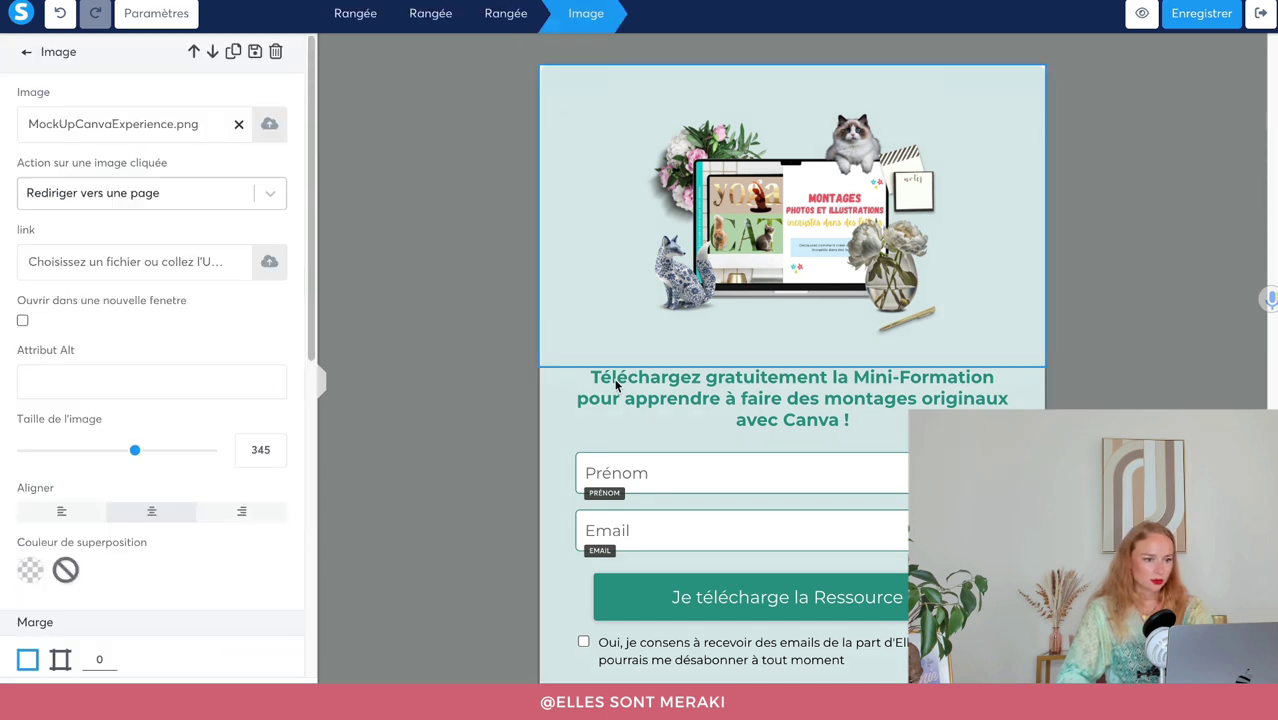
click(388, 289)
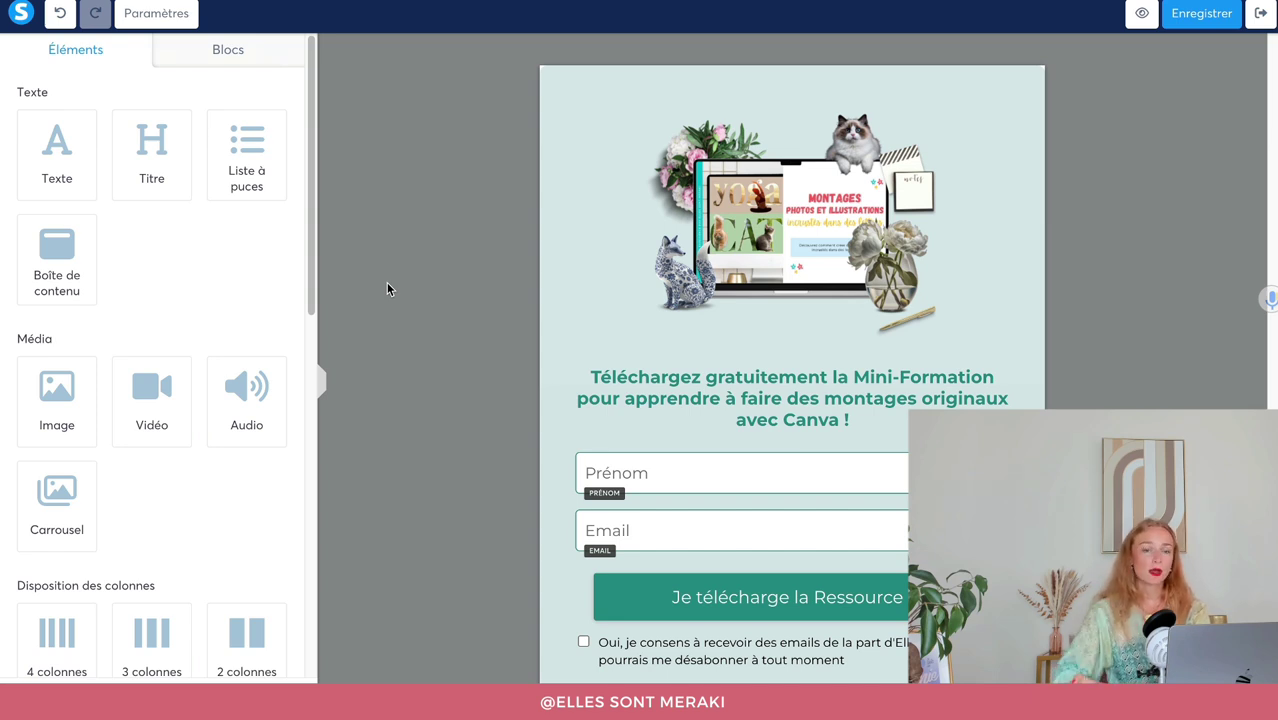
Keep the download button's action as Enregistrer le contact and redirect visitors after sign-up with Vers une URL personnalisée.
click(693, 592)
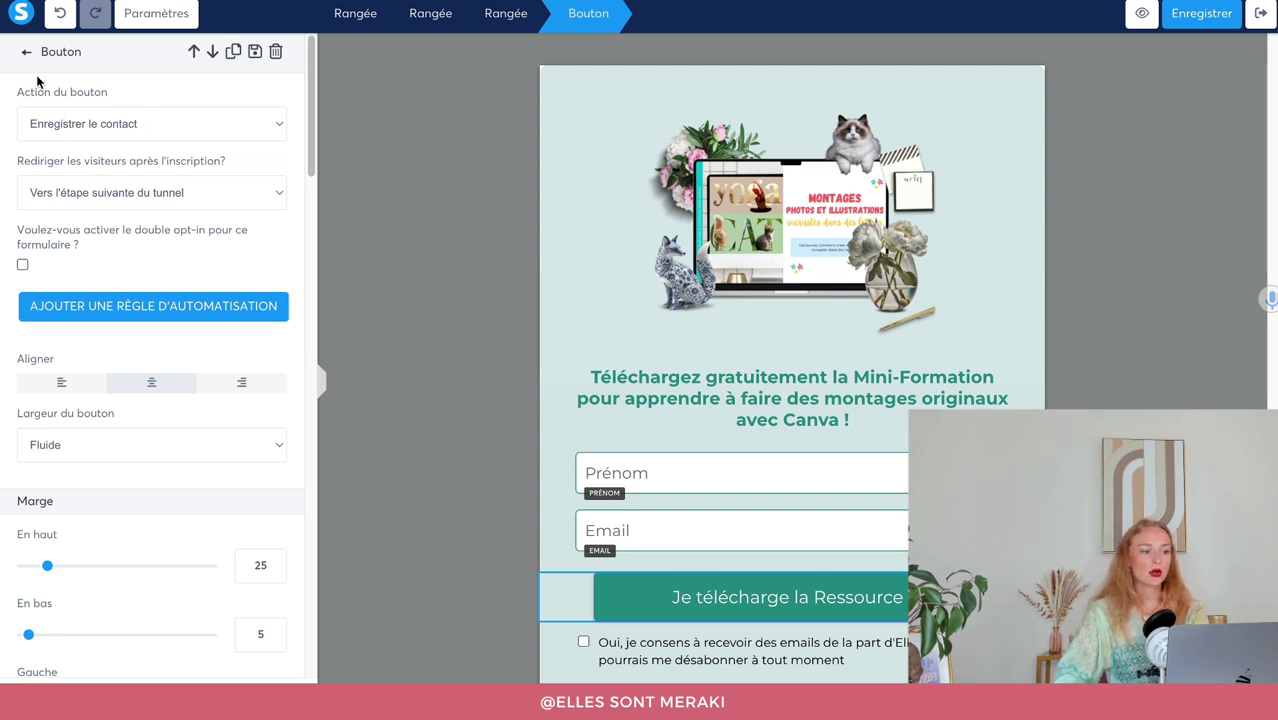
click(92, 129)
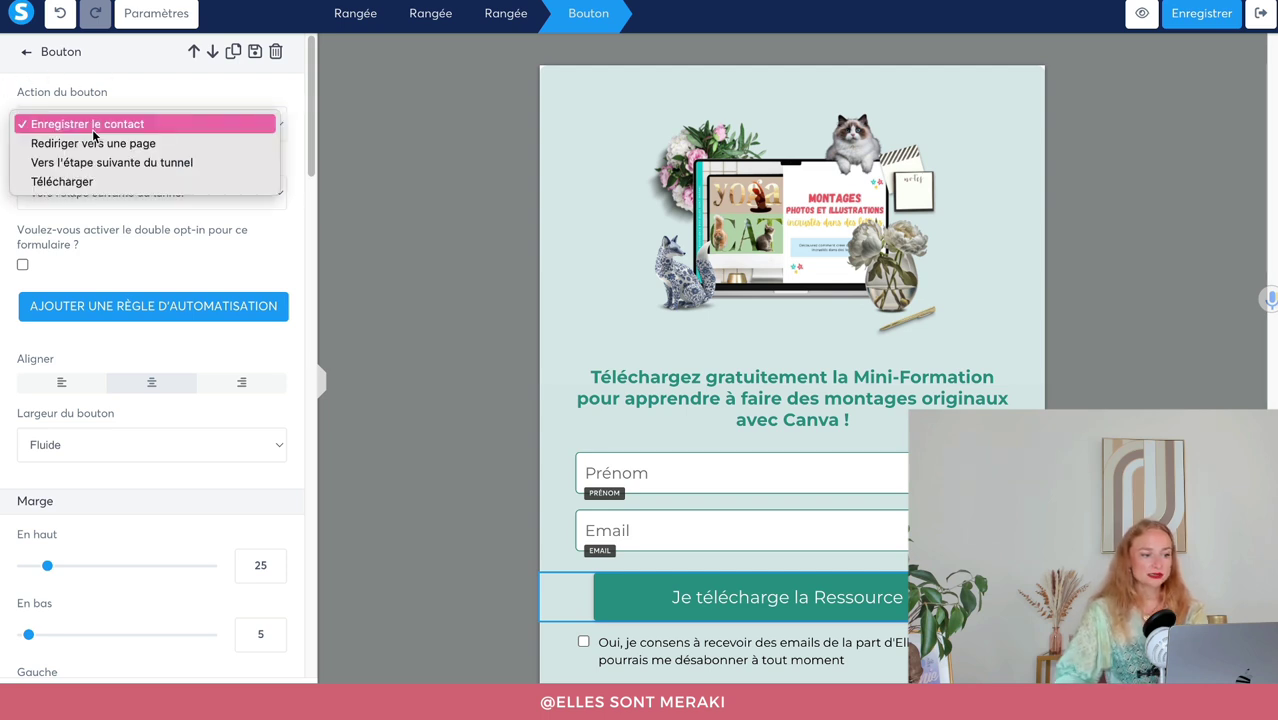
click(92, 126)
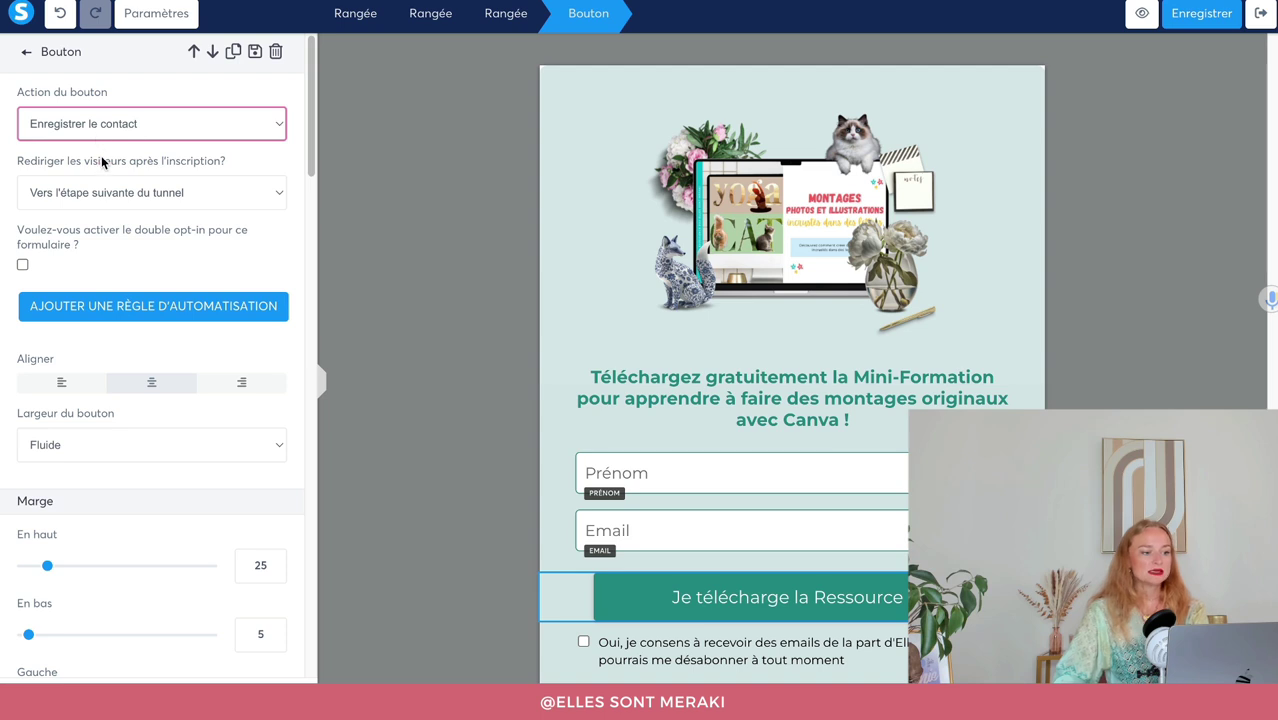
click(84, 194)
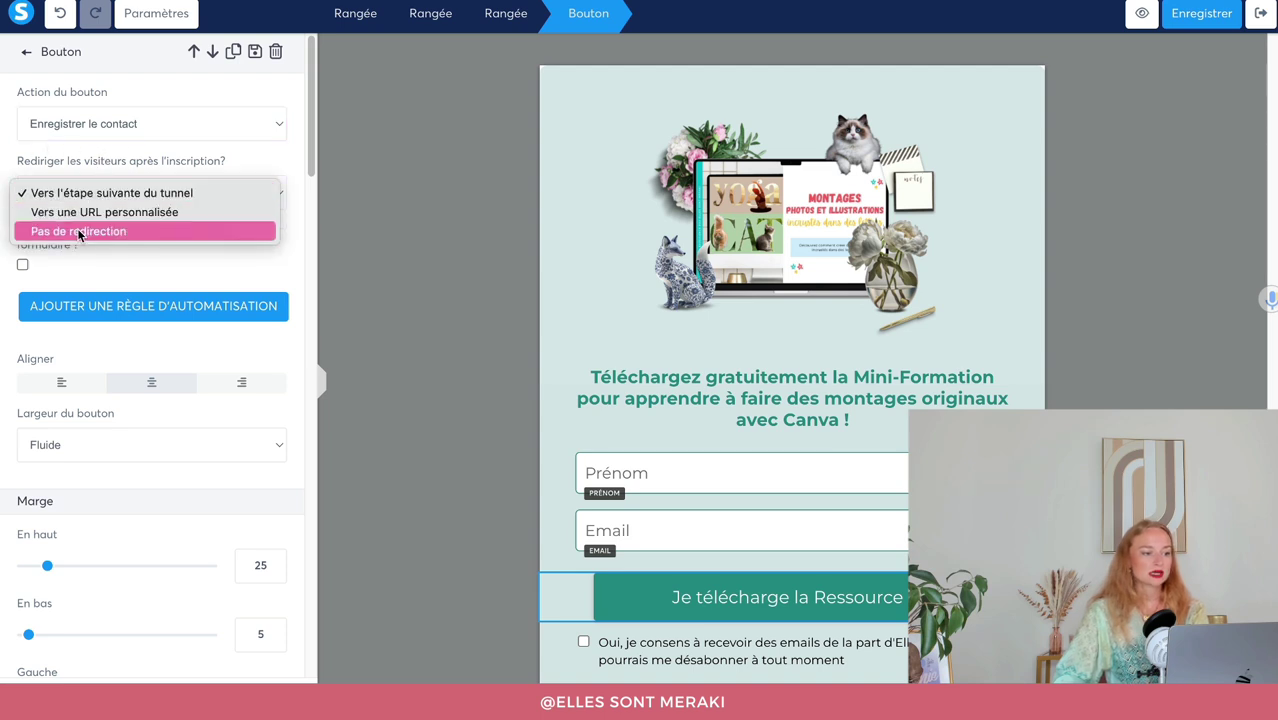
click(82, 212)
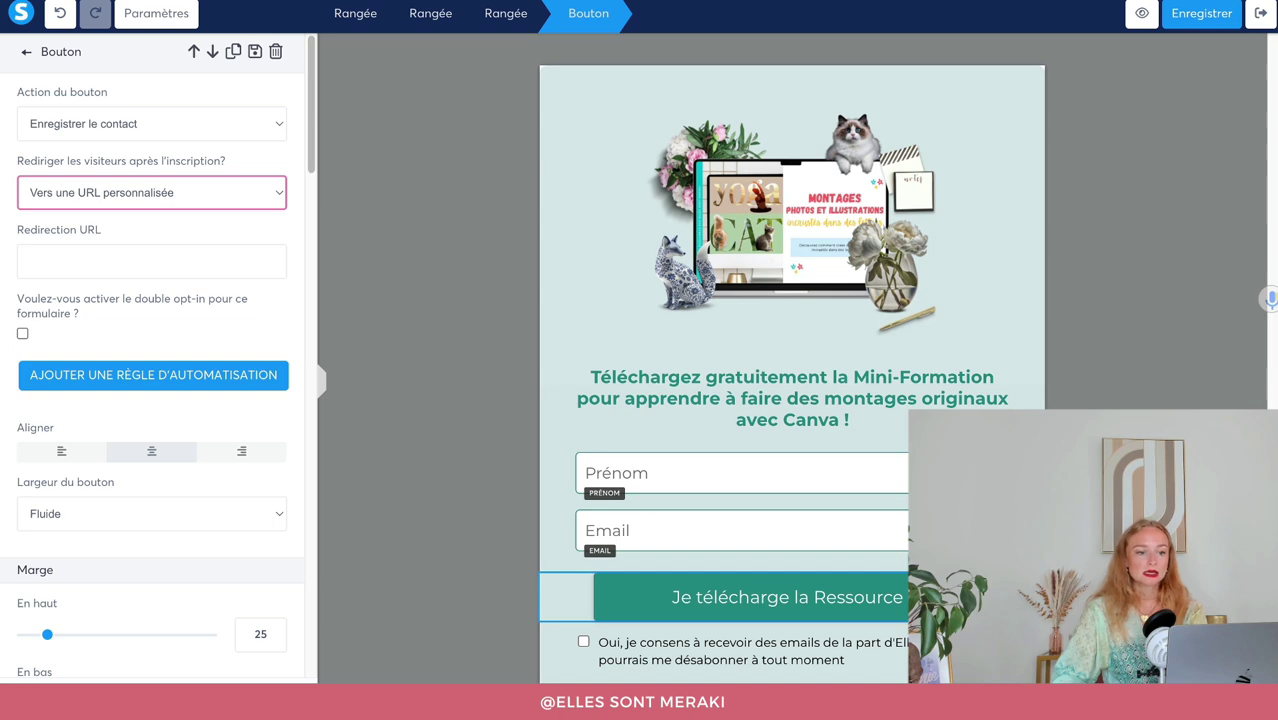
Switch to the site's WordPress dashboard and open the media library at its list of uploaded files.
key(ctrl+t)
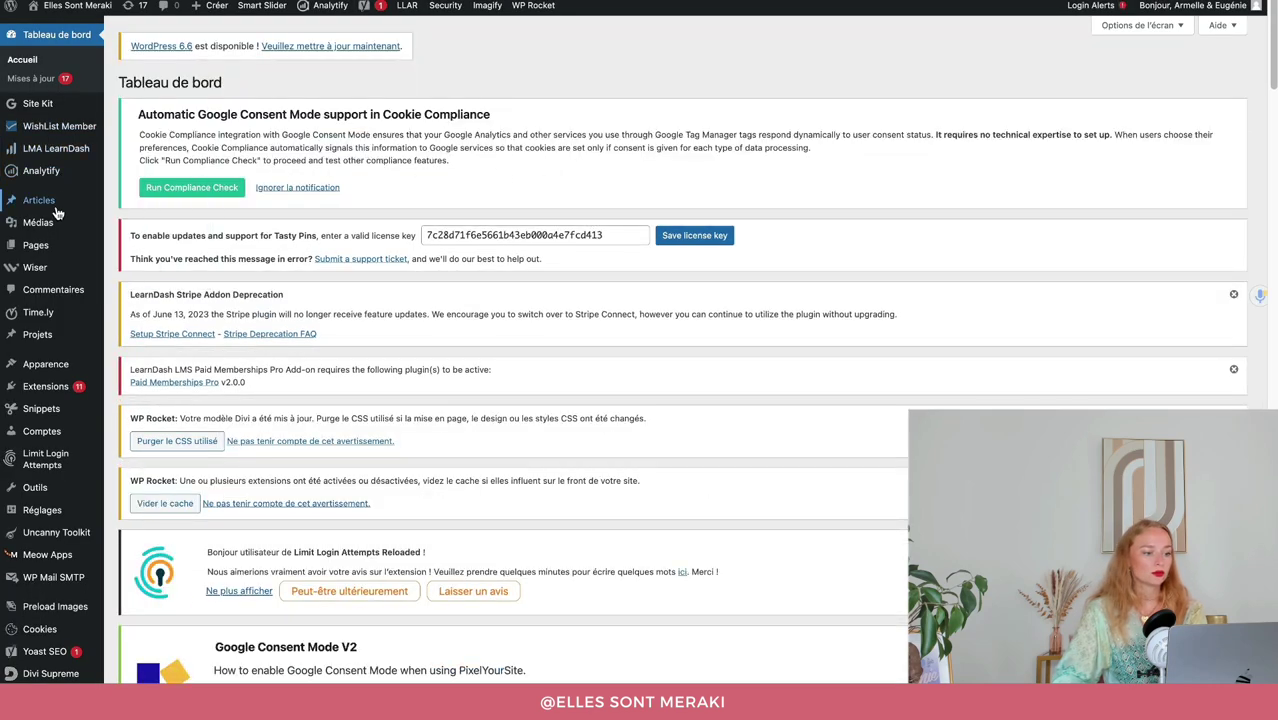
mouse_move(55, 224)
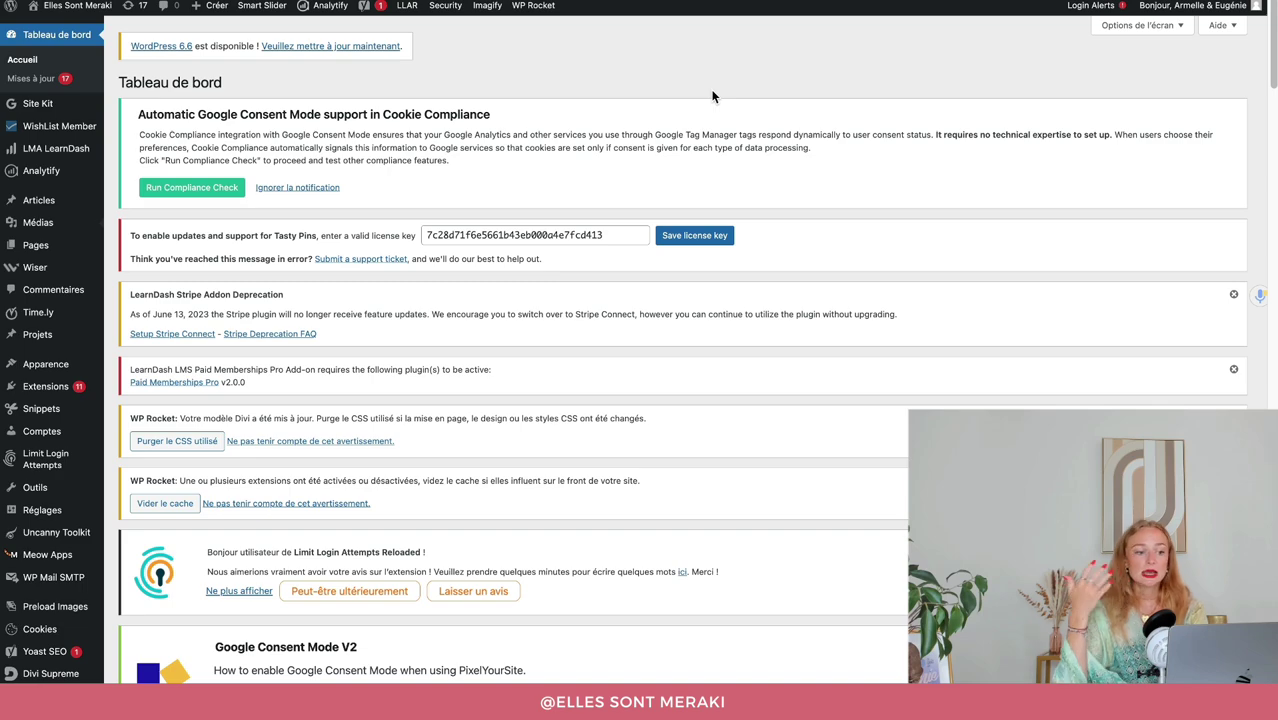
scroll(777, 345, down, 5)
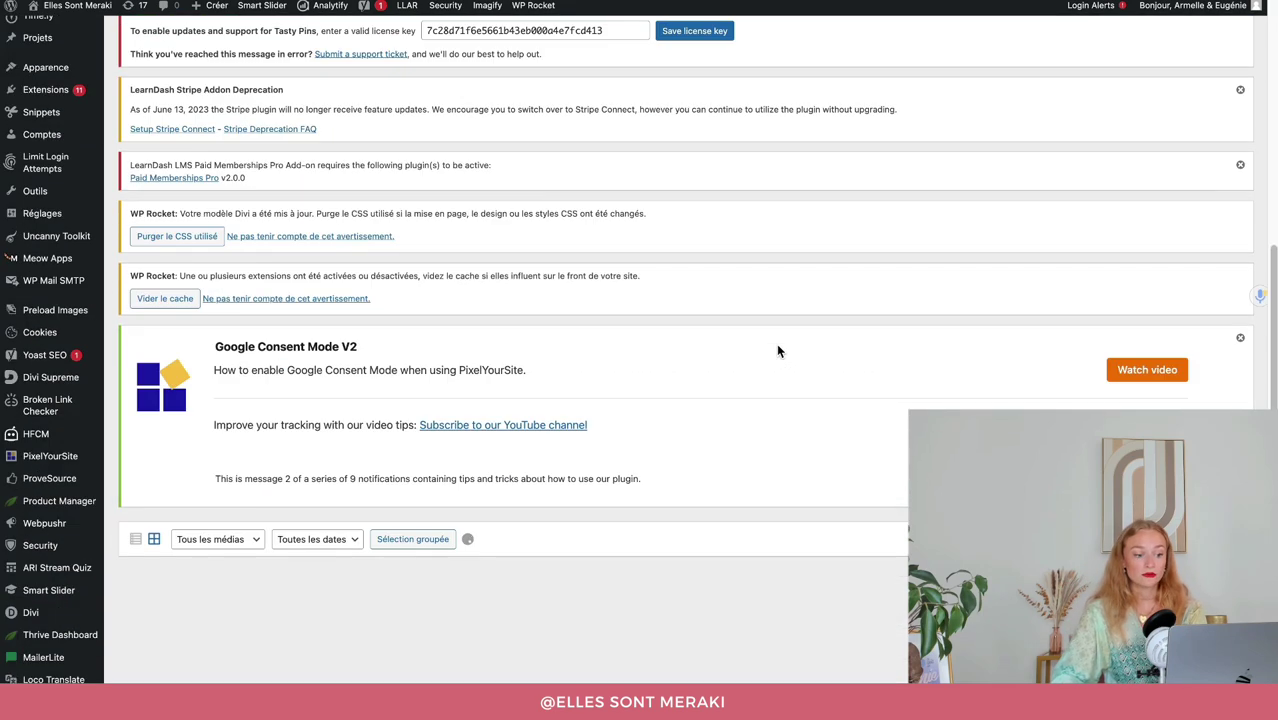
scroll(588, 459, down, 3)
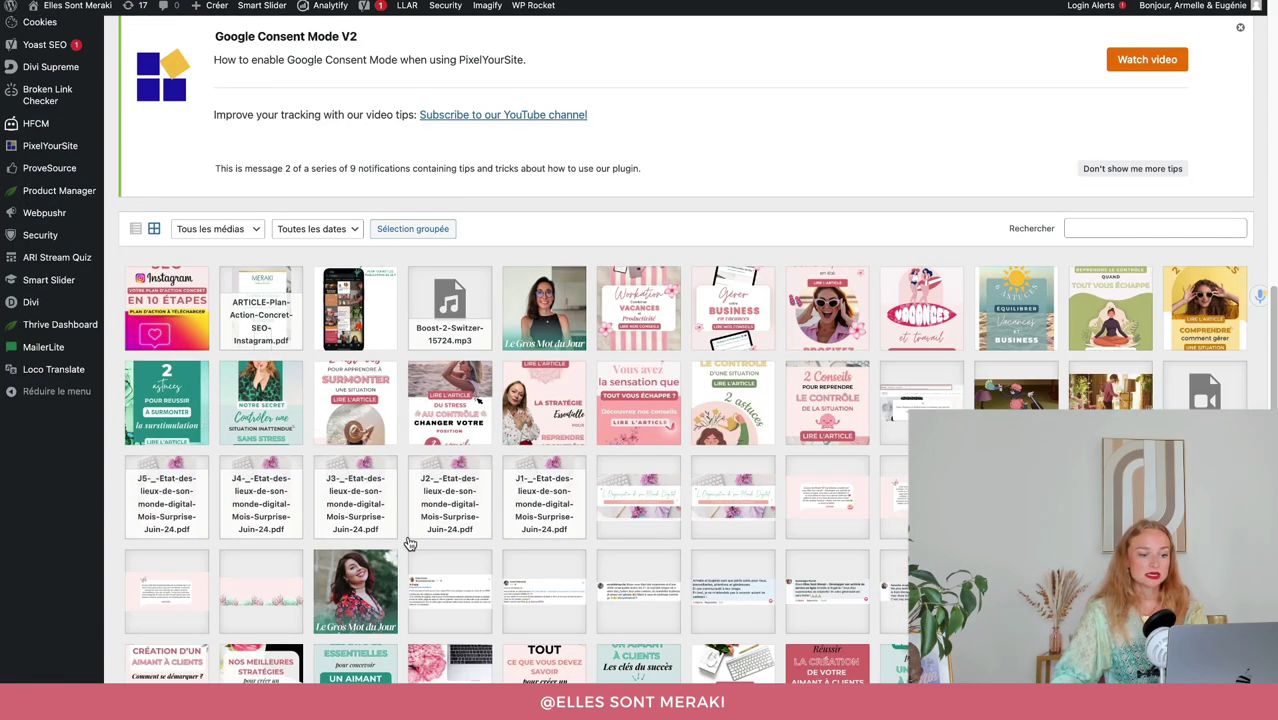
scroll(409, 543, down, 1)
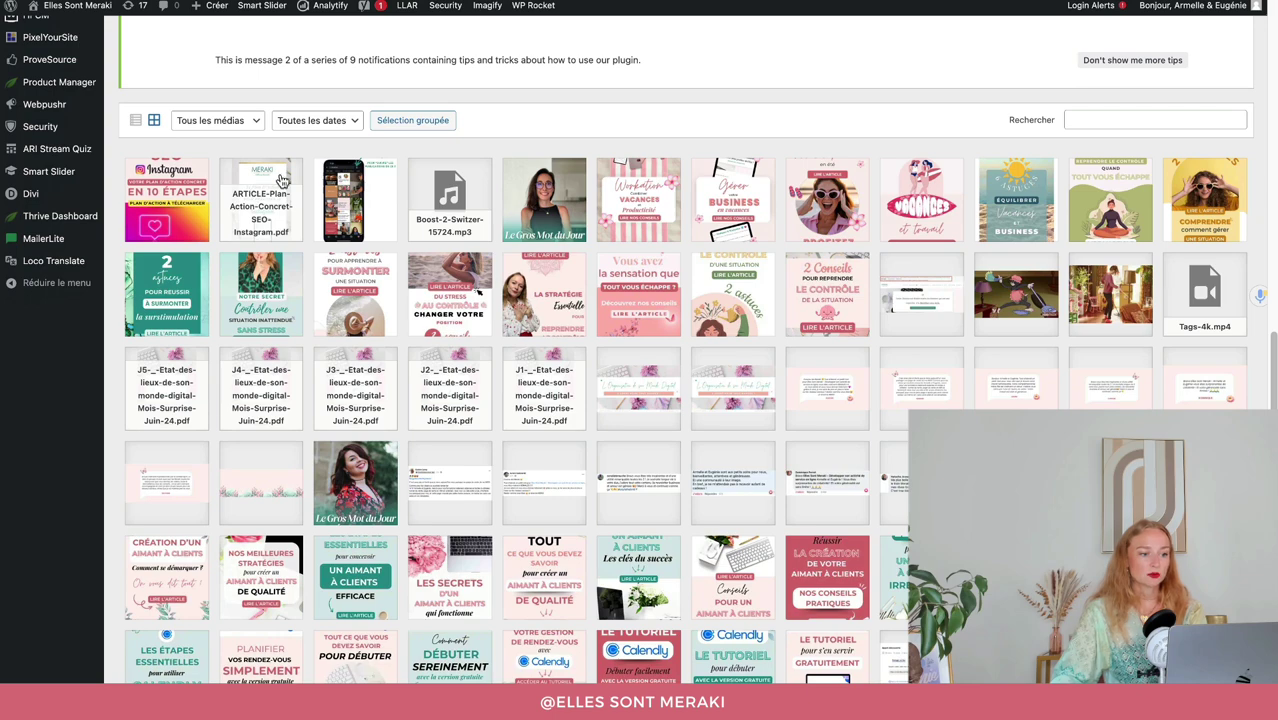
Show the media upload area and copy the file URL of ARTICLE-Plan-Action-Concret-SEO-Instagram.pdf from the library.
scroll(276, 231, up, 10)
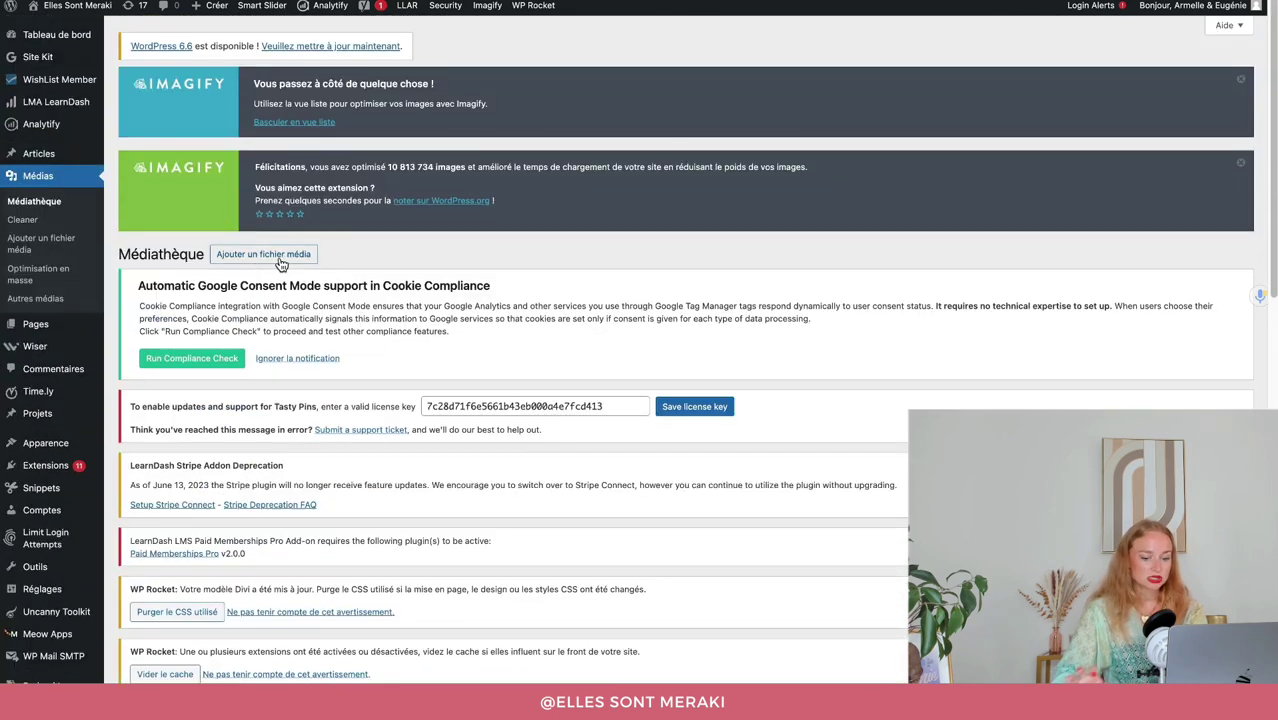
key(super+plus)
key(super+plus)
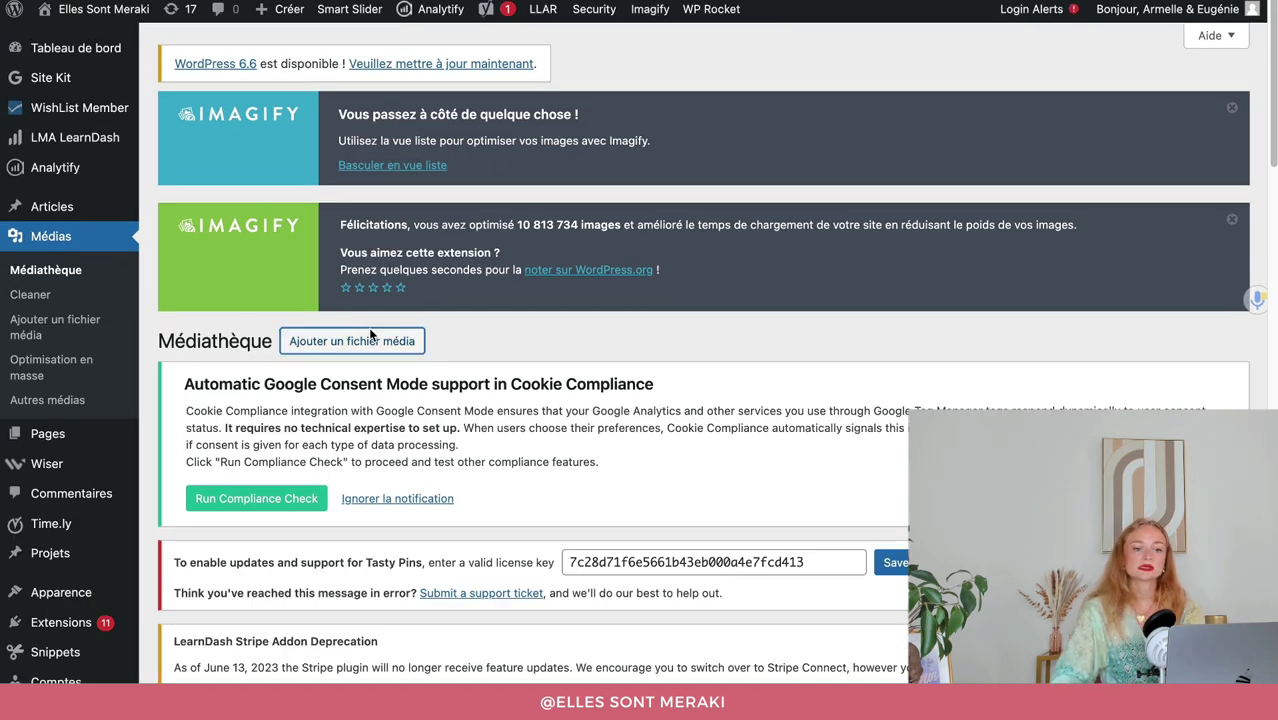
scroll(575, 367, down, 10)
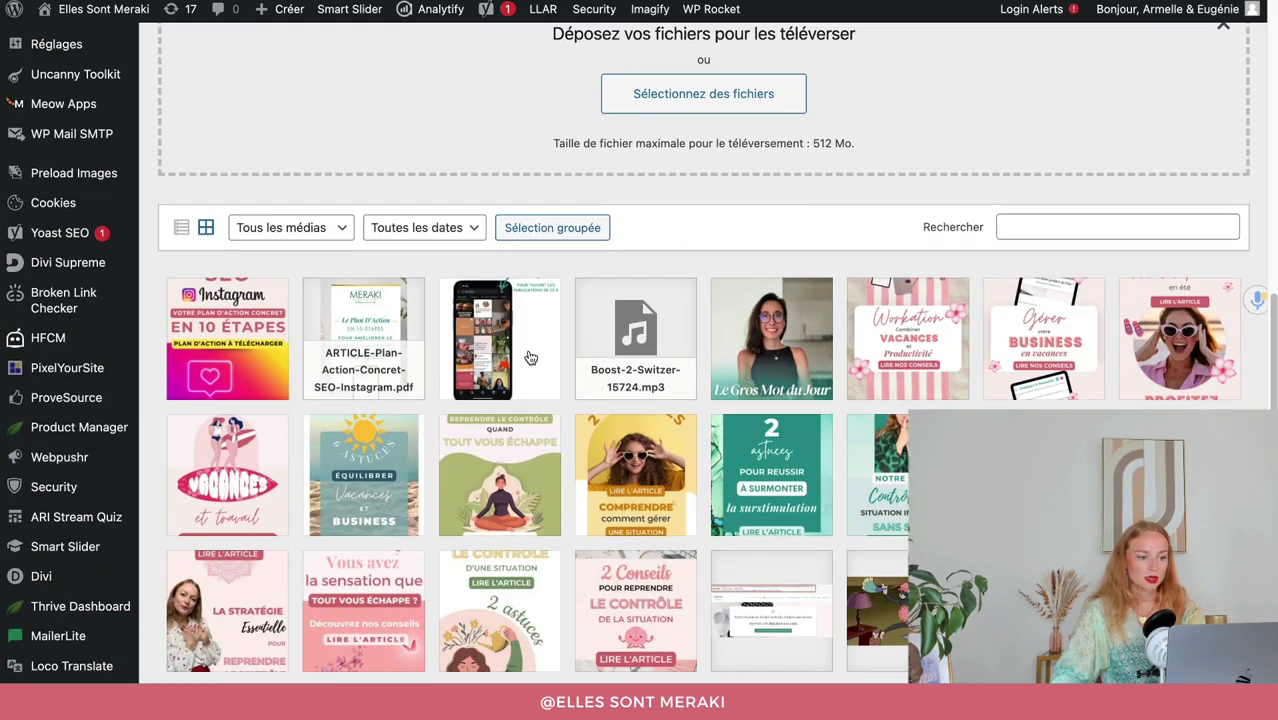
click(380, 346)
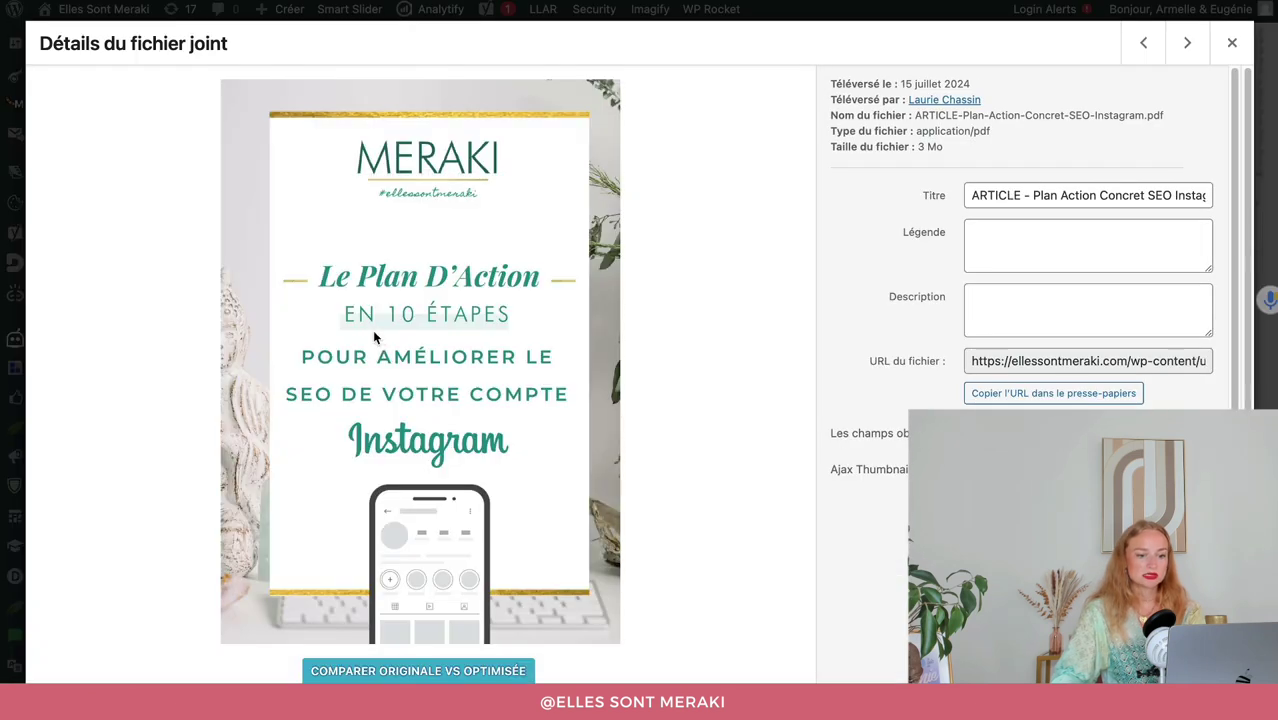
click(1020, 398)
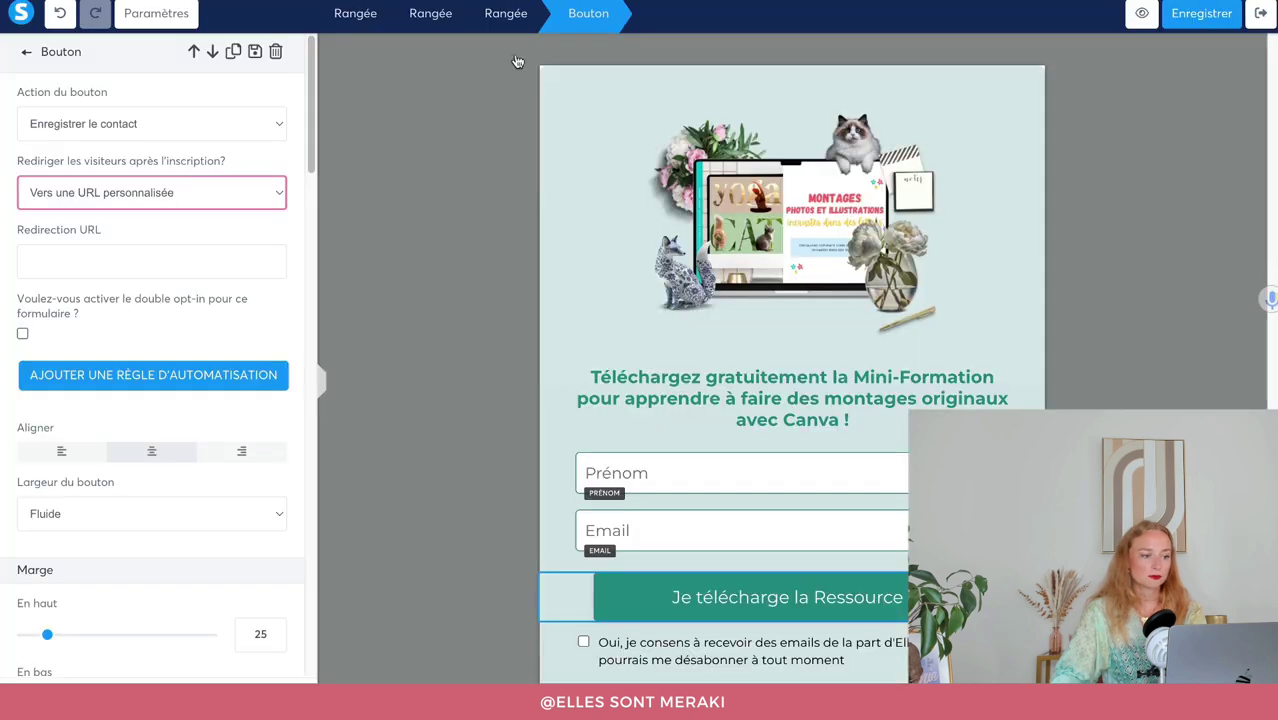
Return to the form editor, paste the copied PDF link as the button's redirection URL, and save the form.
click(63, 257)
key(ctrl+v)
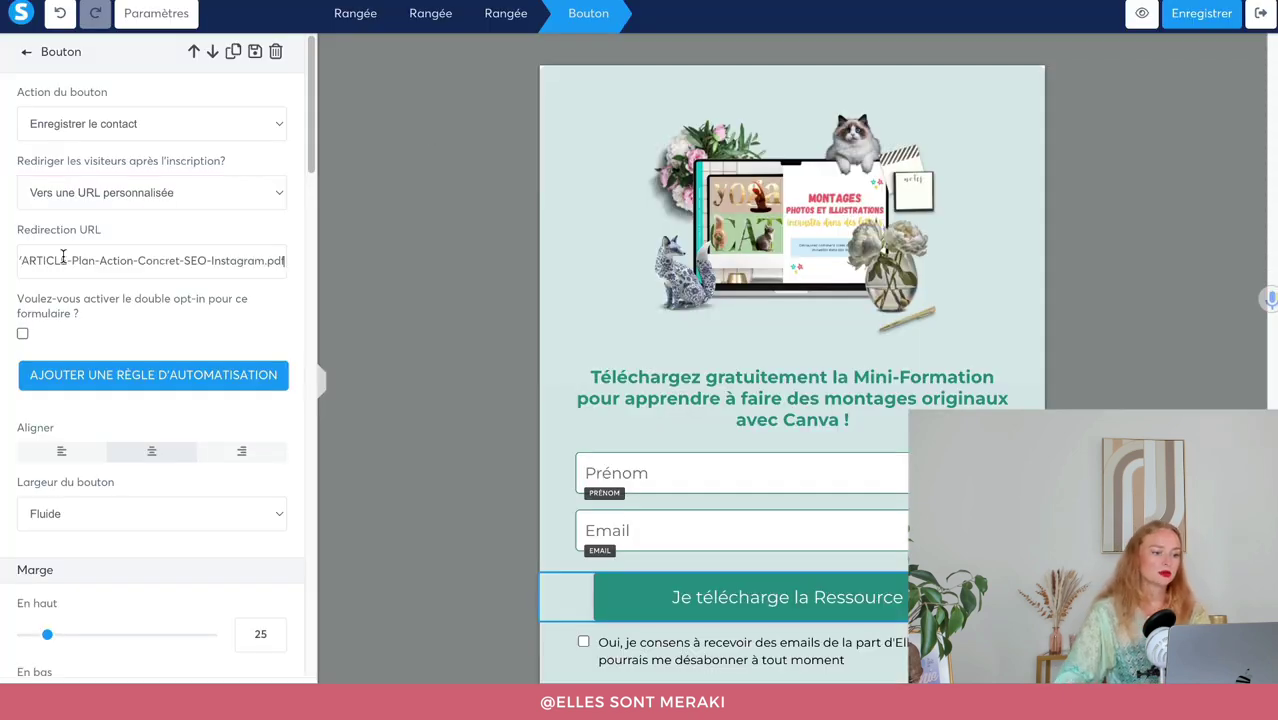
click(407, 285)
click(1208, 14)
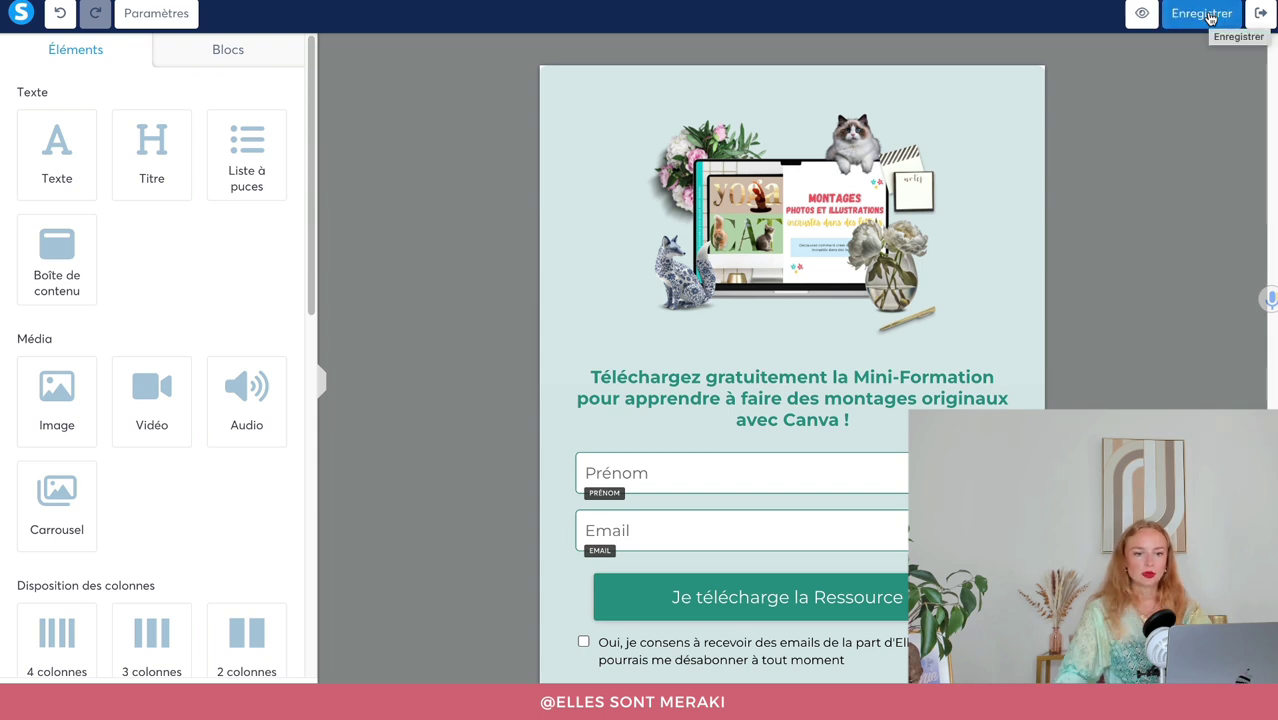
Exit the editor and create an automation rule for the form with the trigger Inscription sur la page (optin).
click(1261, 16)
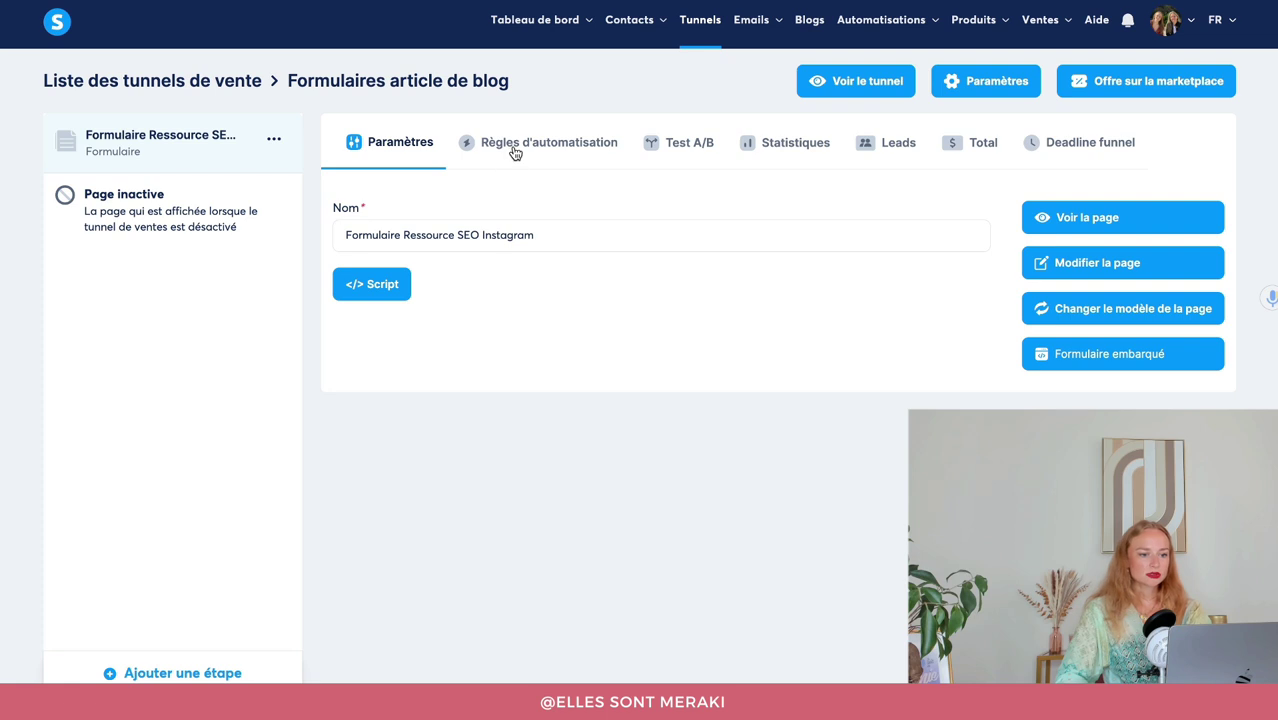
click(512, 150)
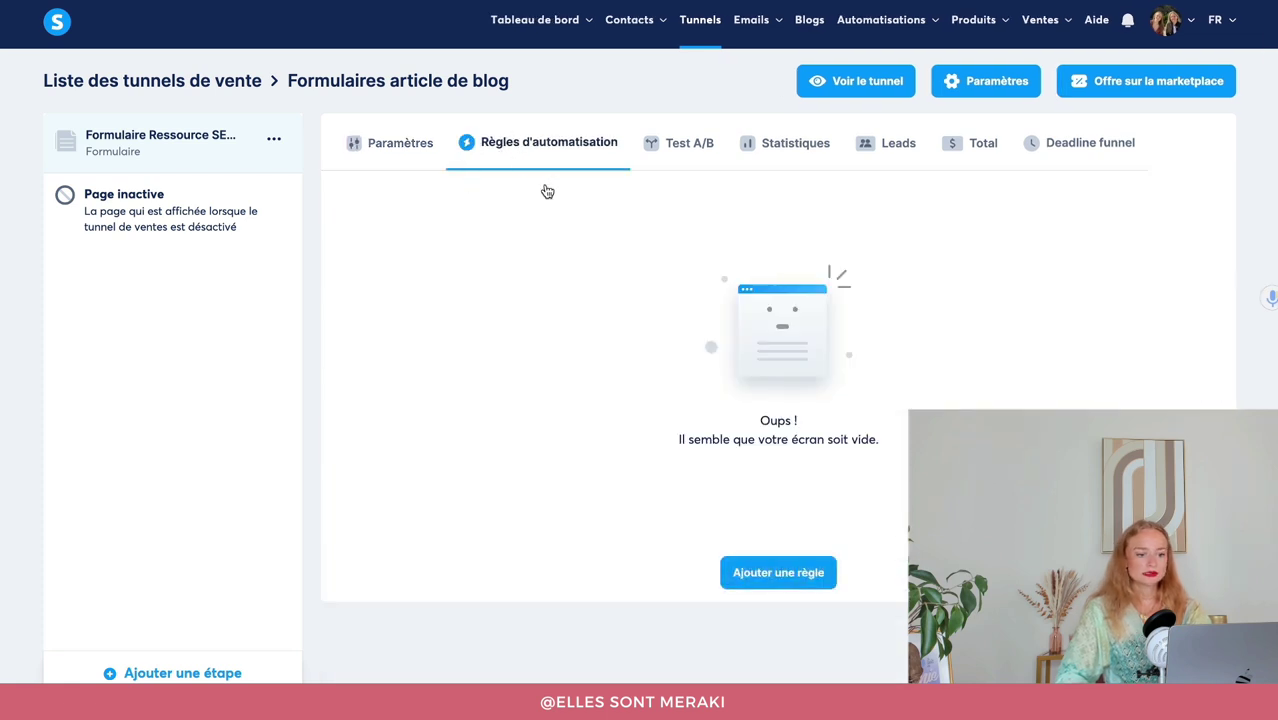
click(822, 562)
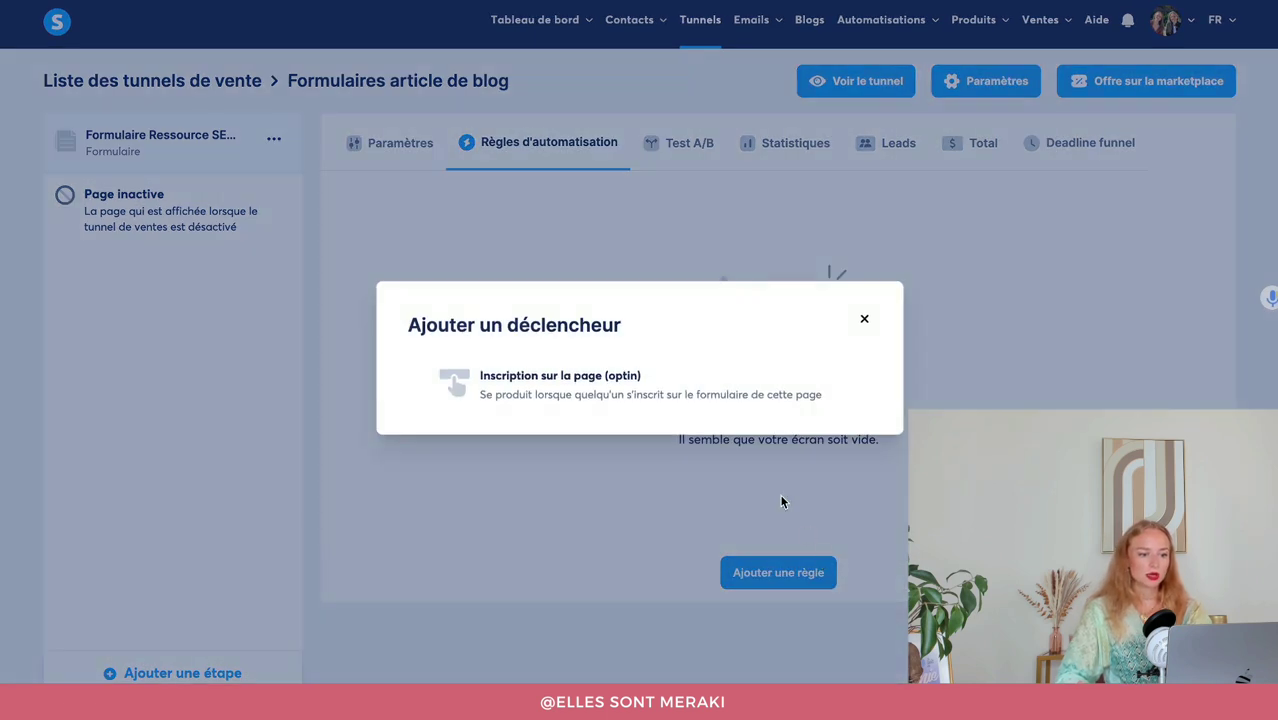
click(484, 390)
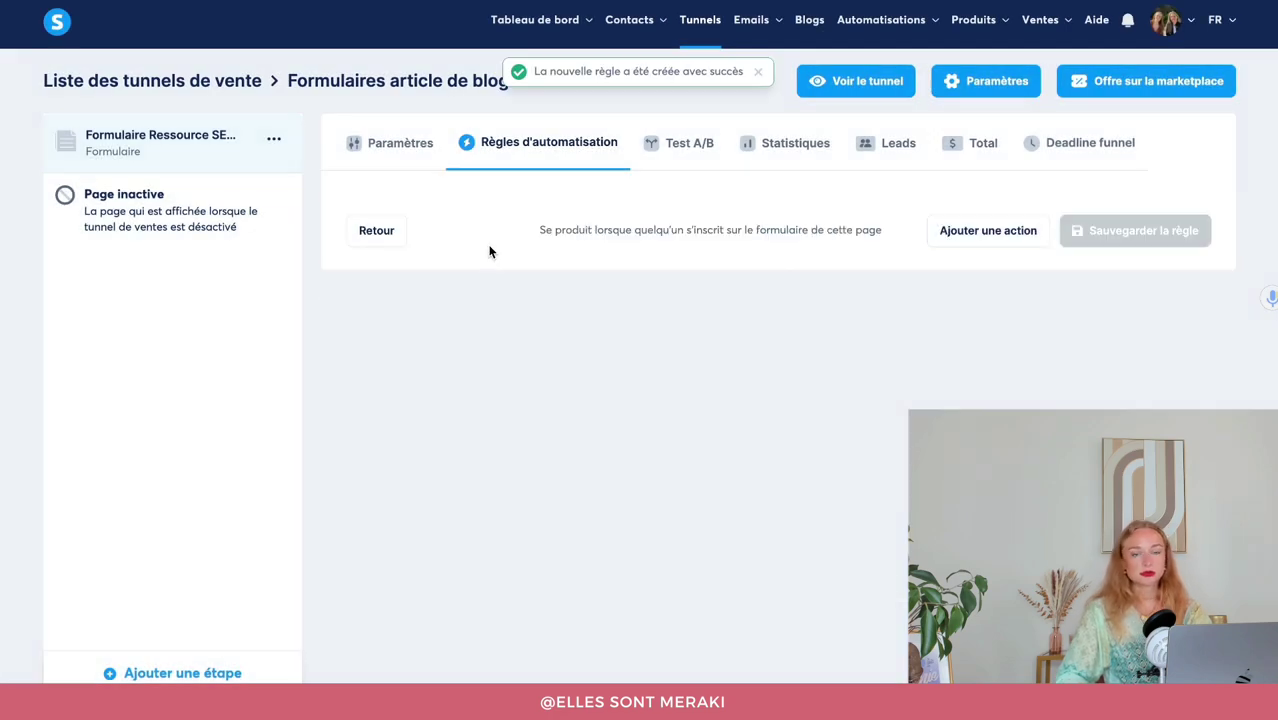
Add an Ajouter un tag action that creates the new tag "Ressource article de blog", and save the automation rule.
click(992, 228)
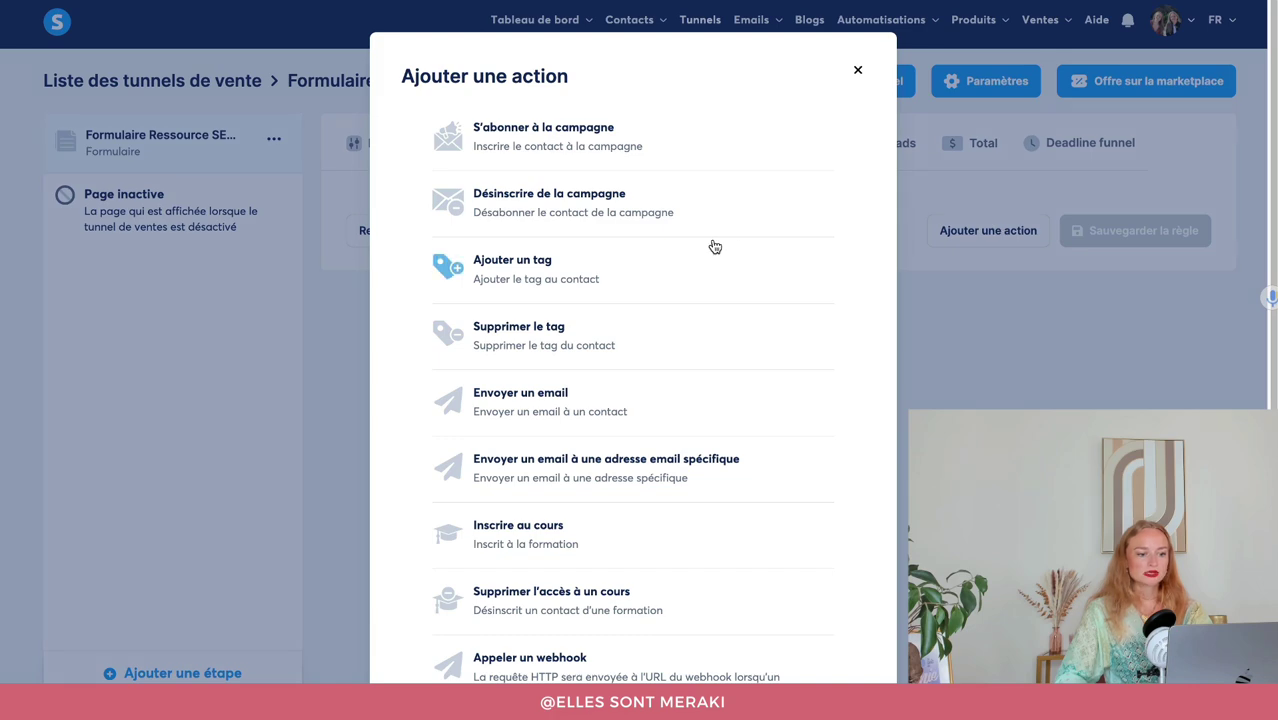
click(516, 284)
click(791, 300)
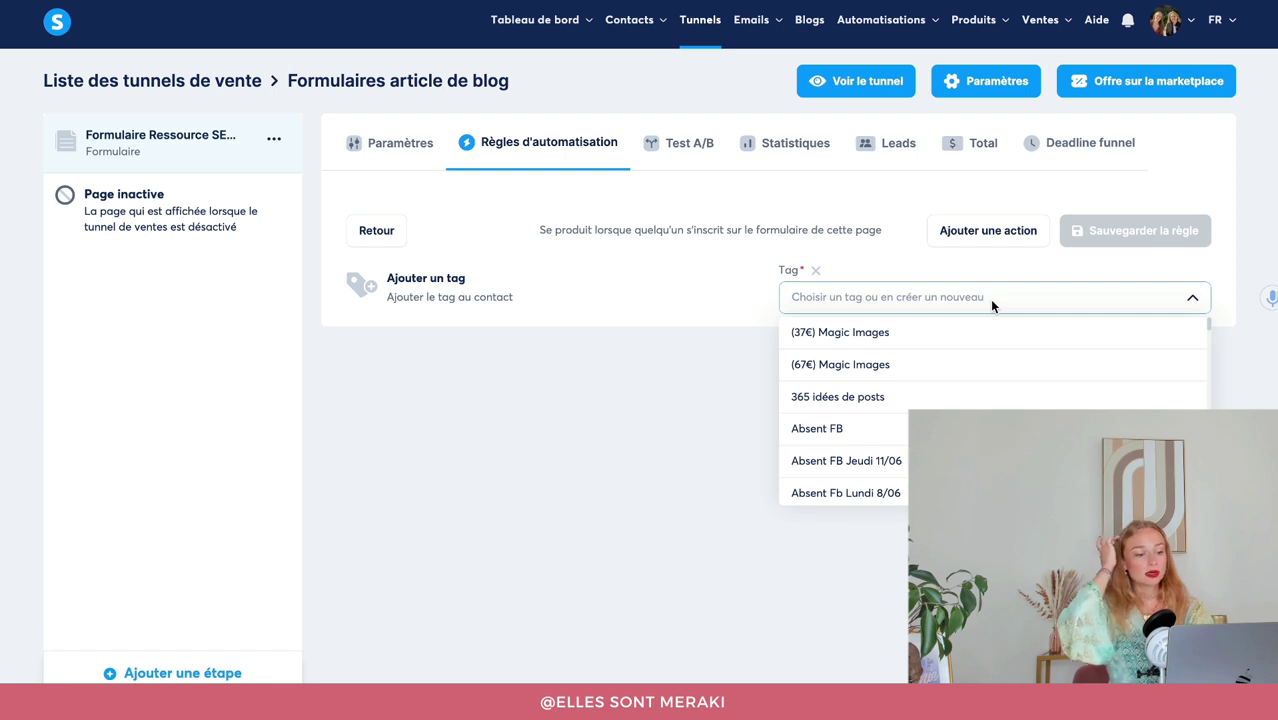
text(Ressour)
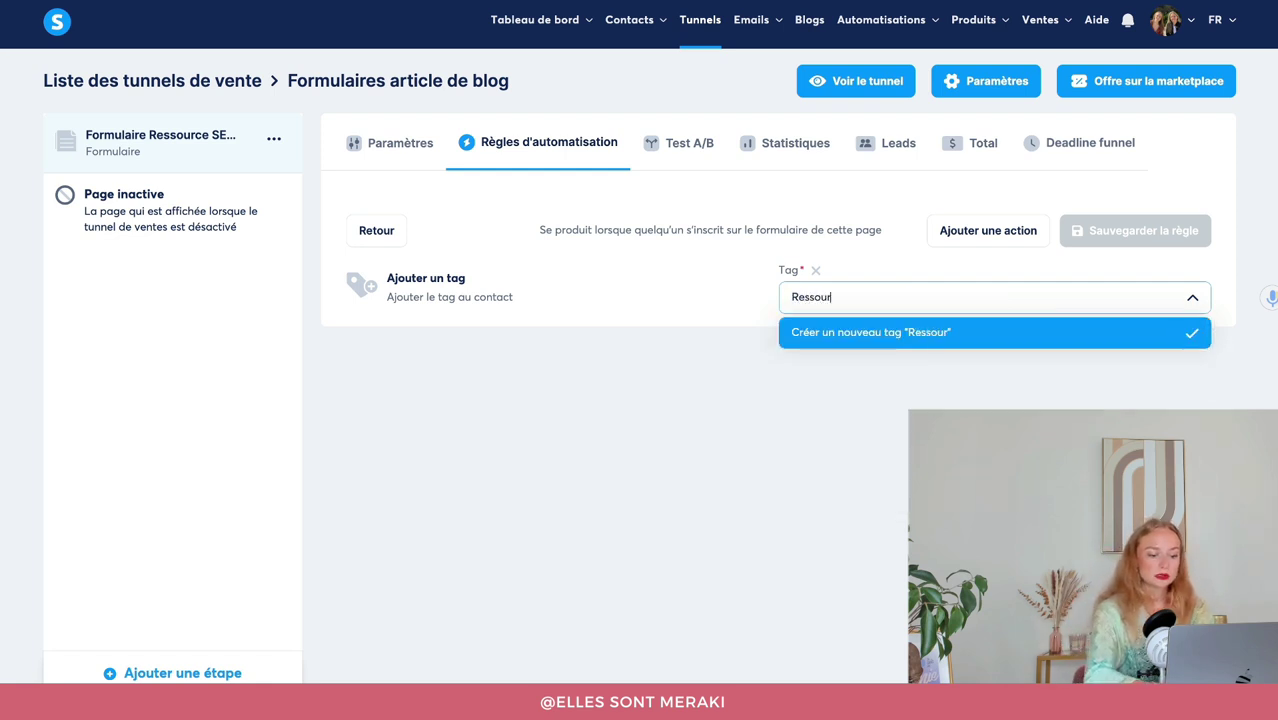
text(ce article )
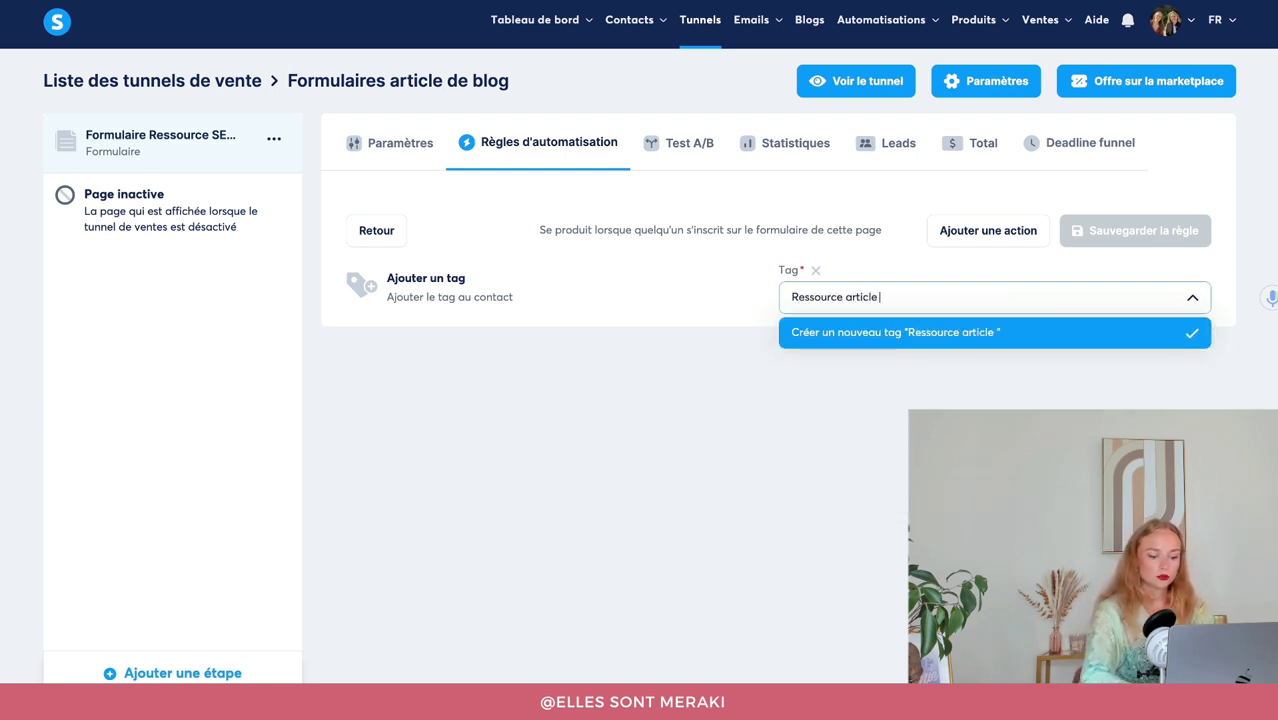
text(de blog)
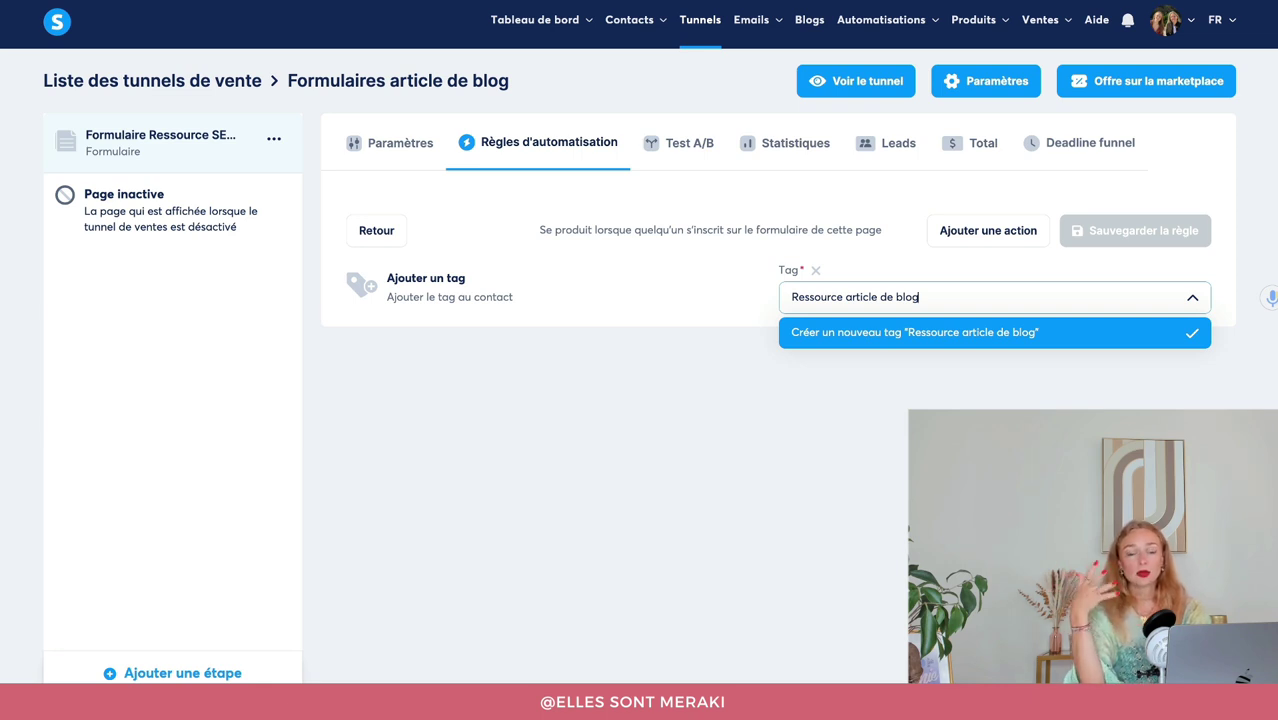
click(950, 339)
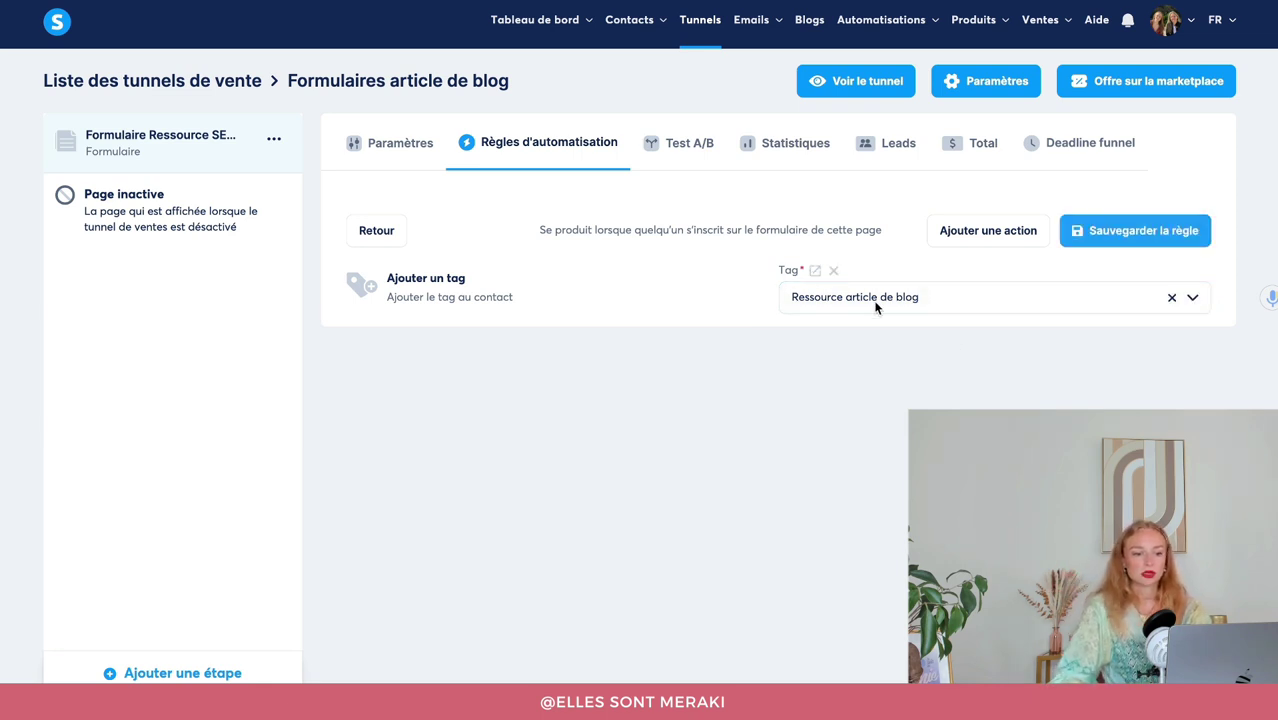
click(1150, 236)
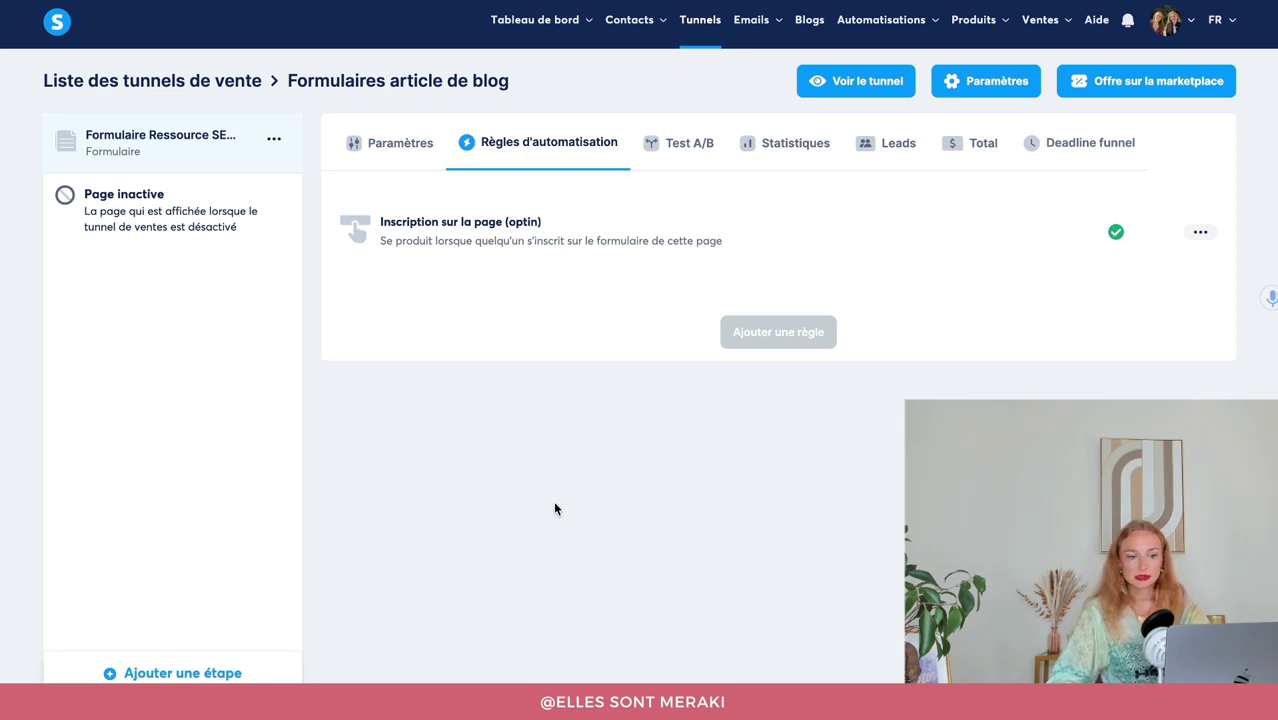
Return to the form's settings and copy its embed script tag to the clipboard.
click(382, 142)
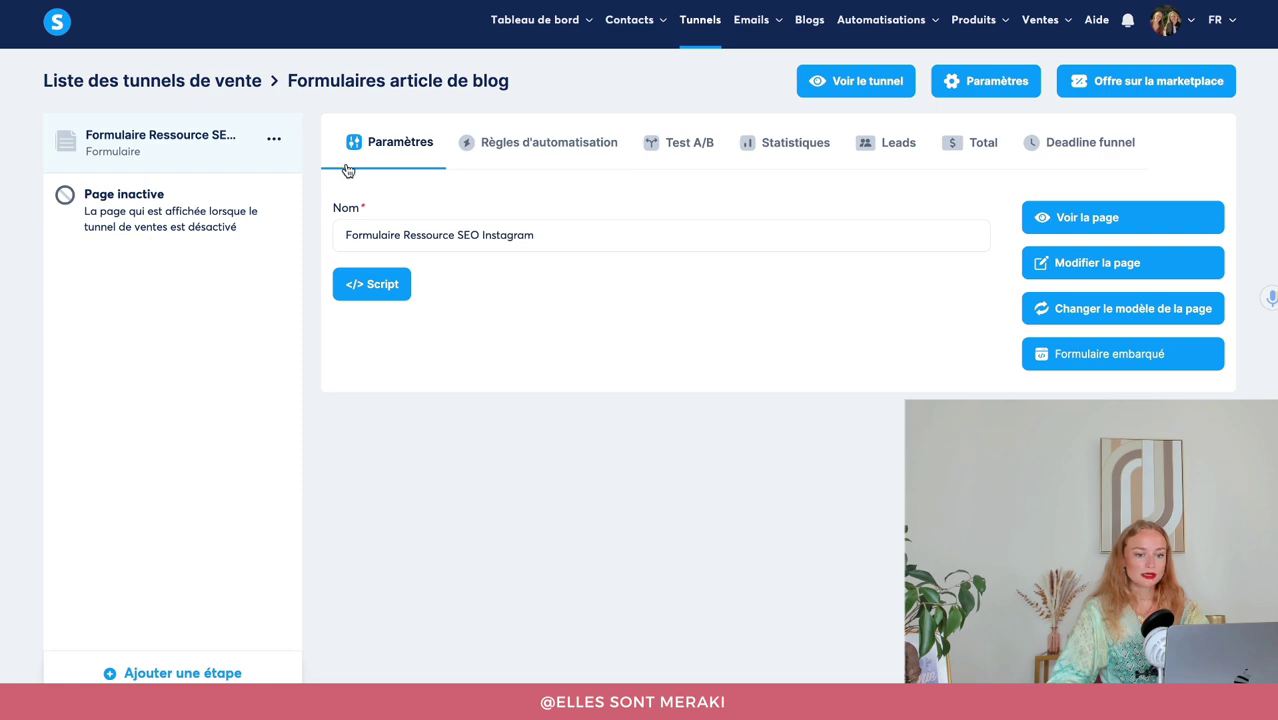
click(369, 286)
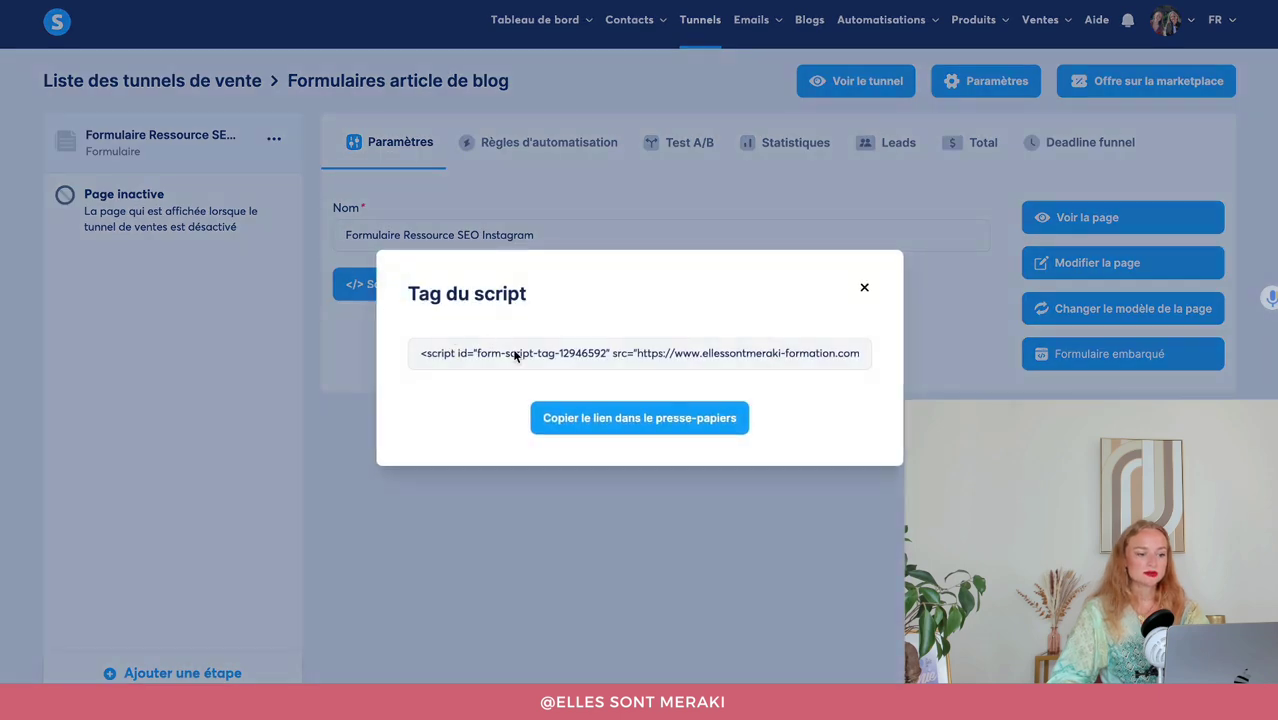
click(570, 415)
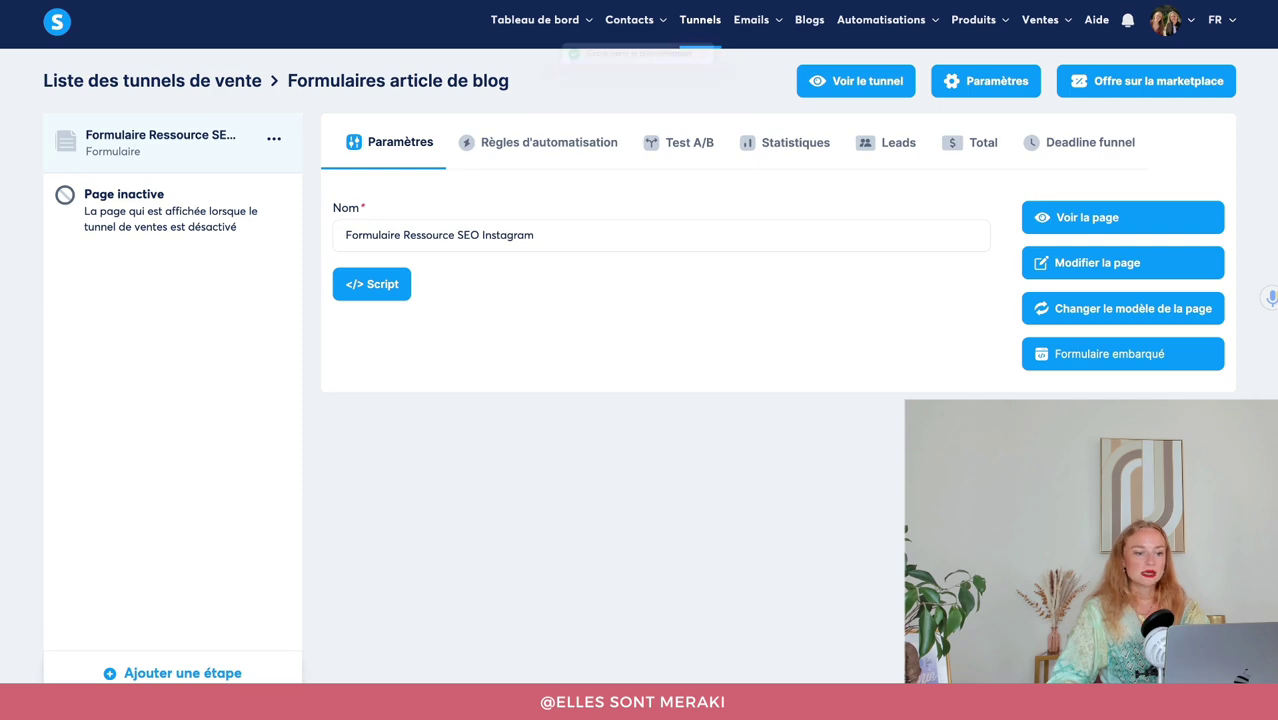
Switch to the WordPress articles list and open the article "Compromis • Paroles de Meraki" for editing.
key(ctrl+Tab)
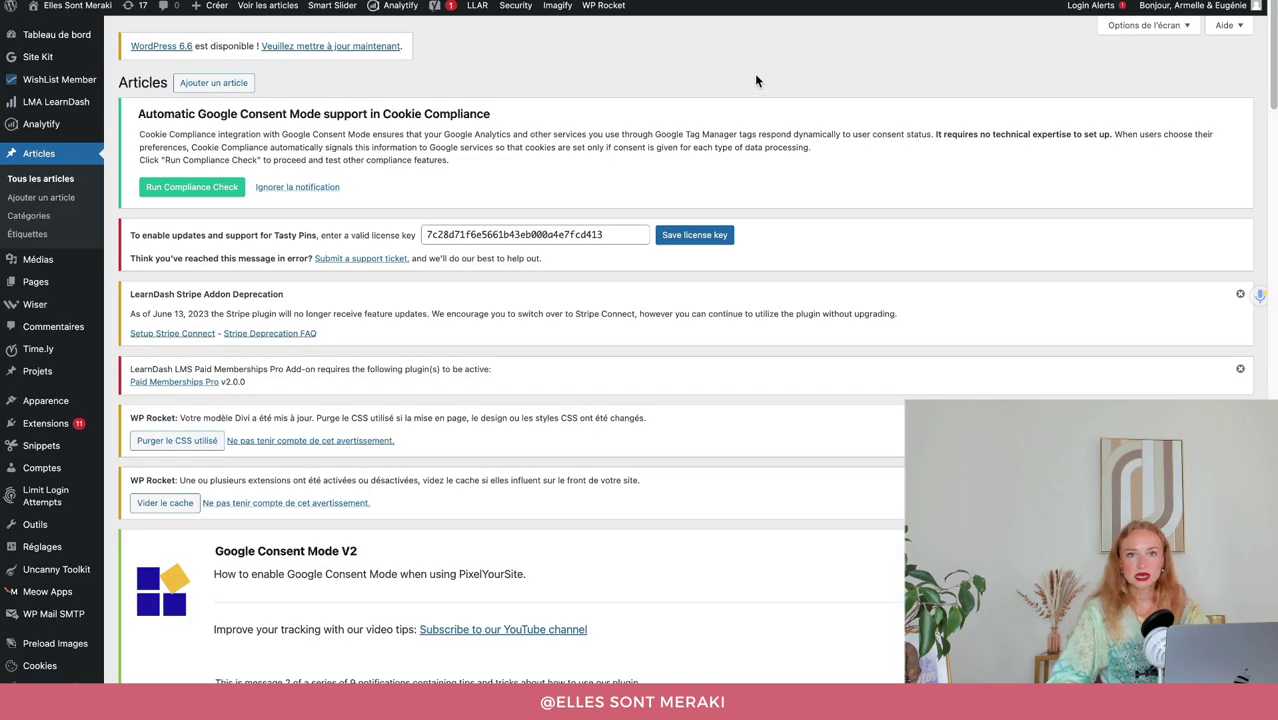
scroll(445, 295, down, 8)
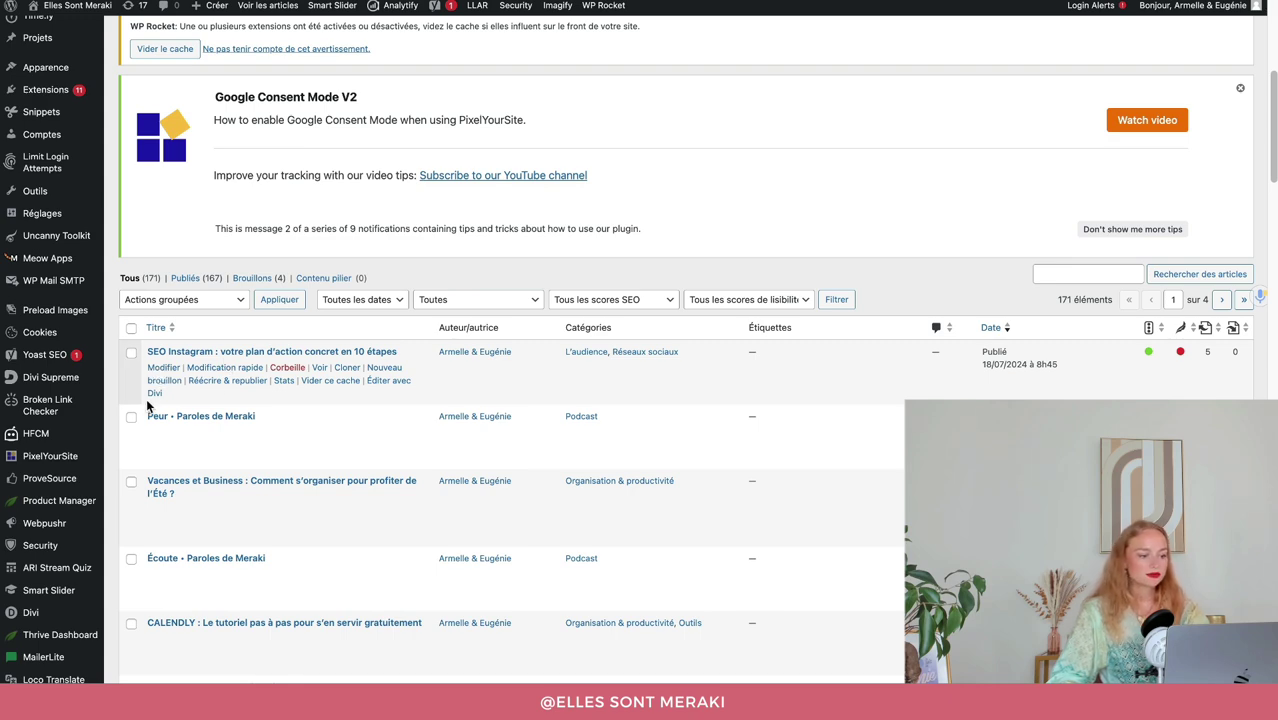
scroll(255, 372, down, 3)
scroll(262, 376, down, 6)
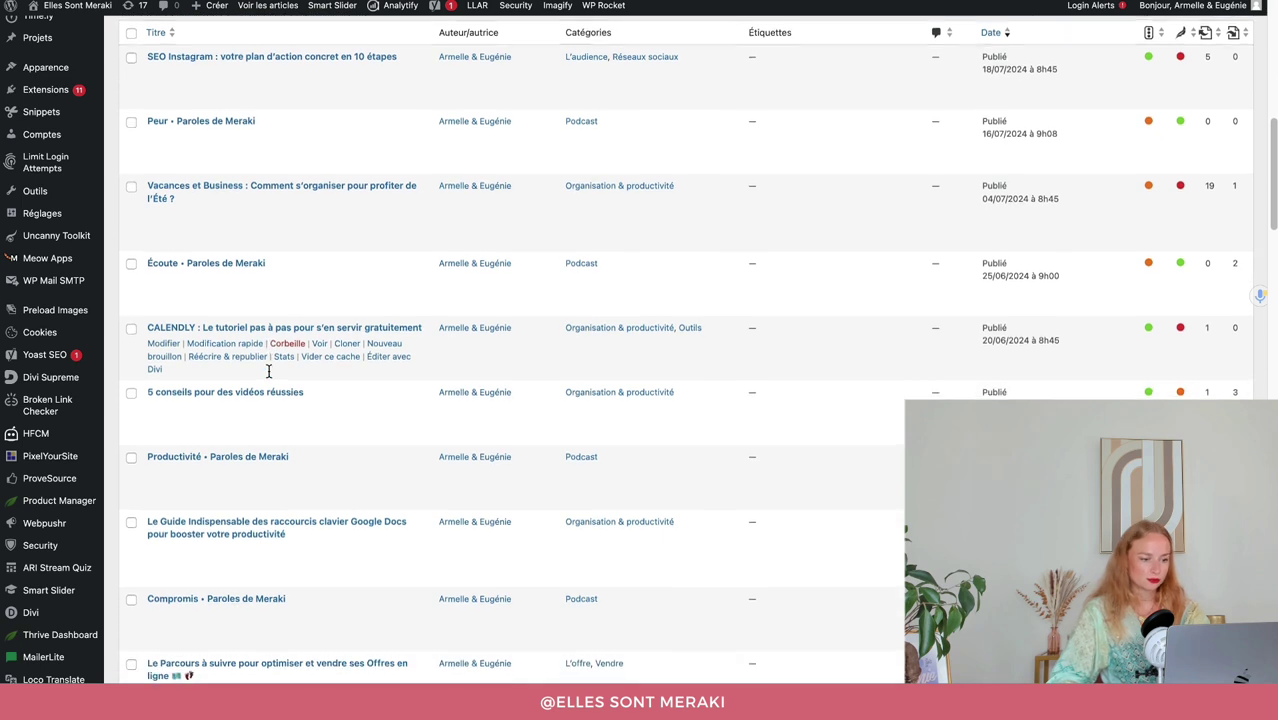
scroll(248, 409, down, 3)
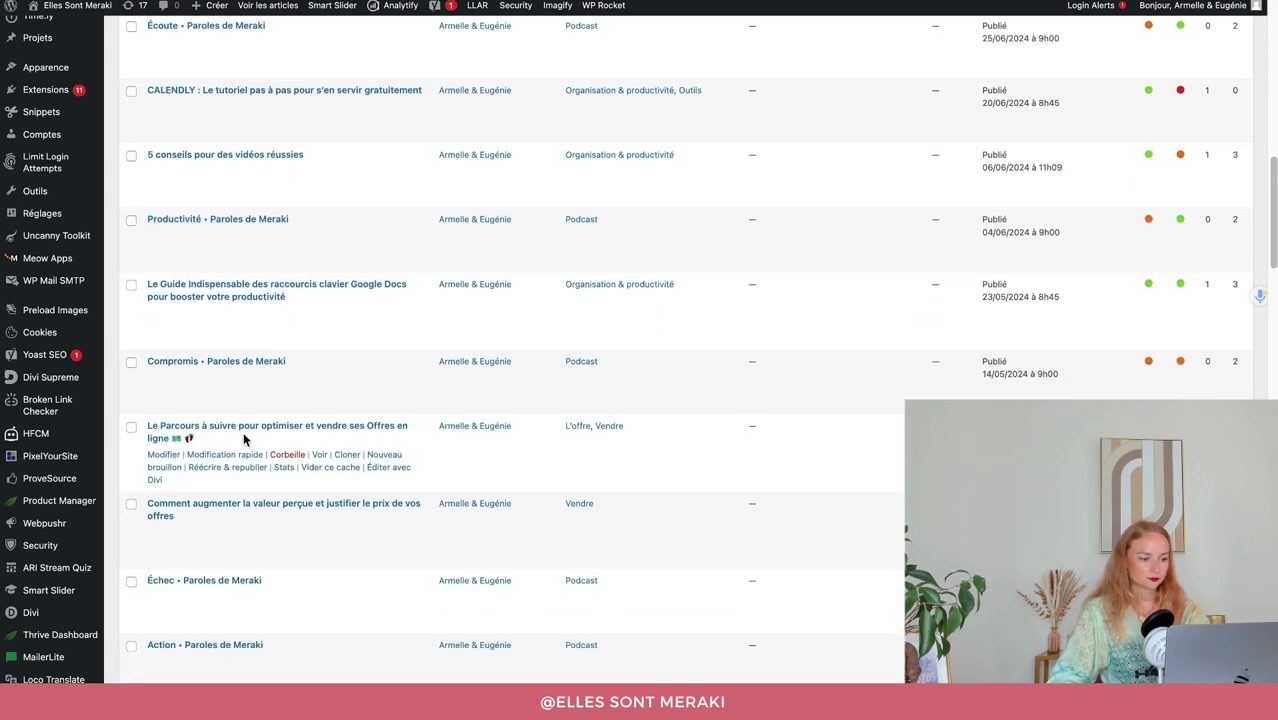
click(168, 377)
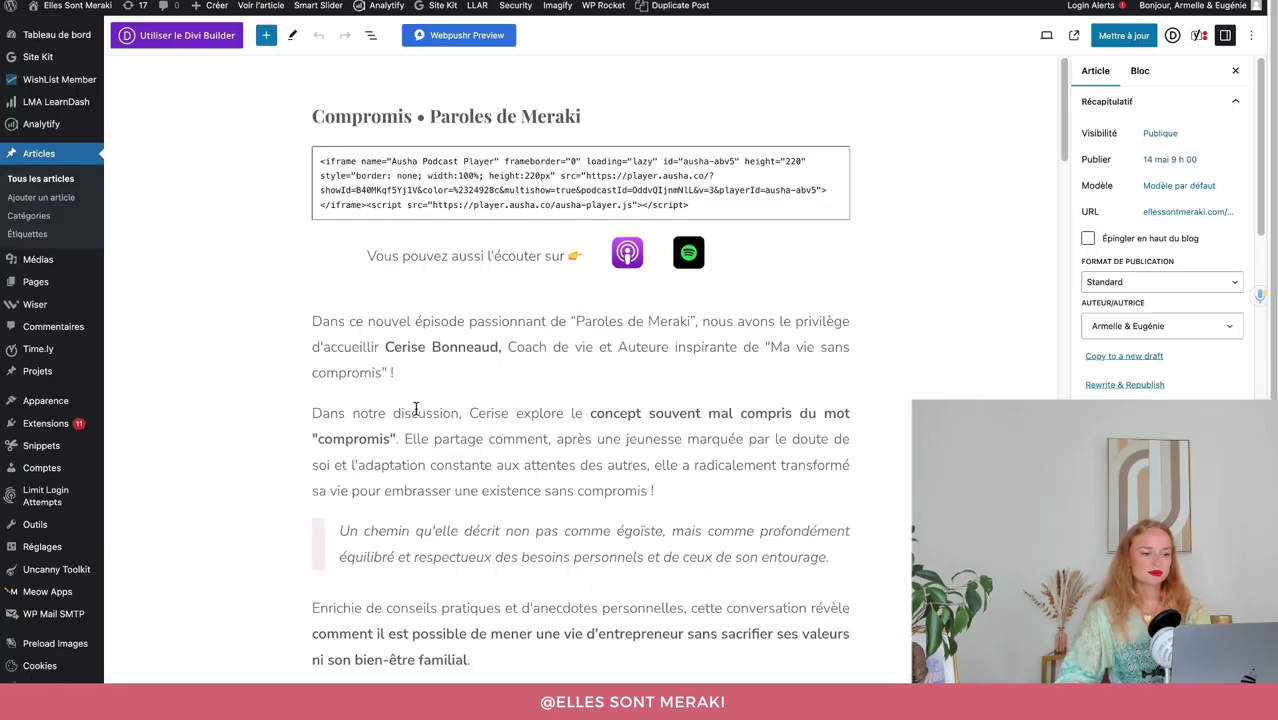
Insert a HTML personnalisé block after the paragraph ending in "ni son bien-être familial".
scroll(416, 409, down, 5)
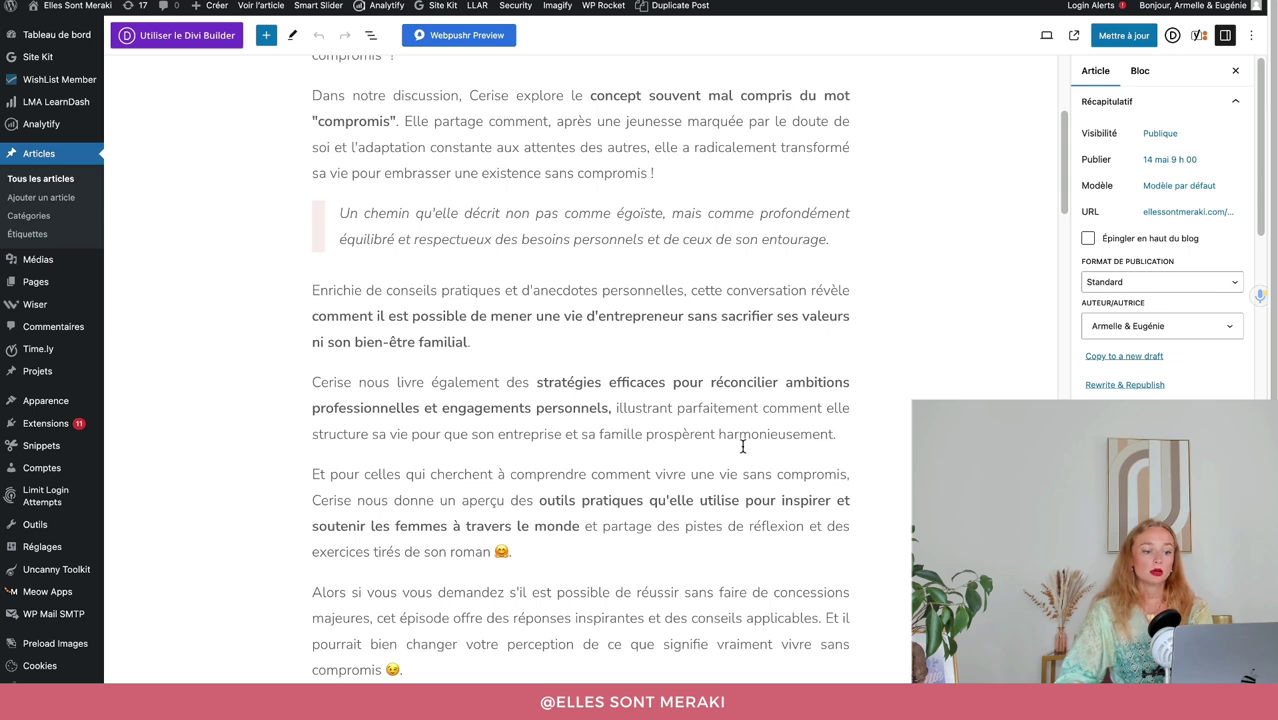
scroll(677, 350, up, 5)
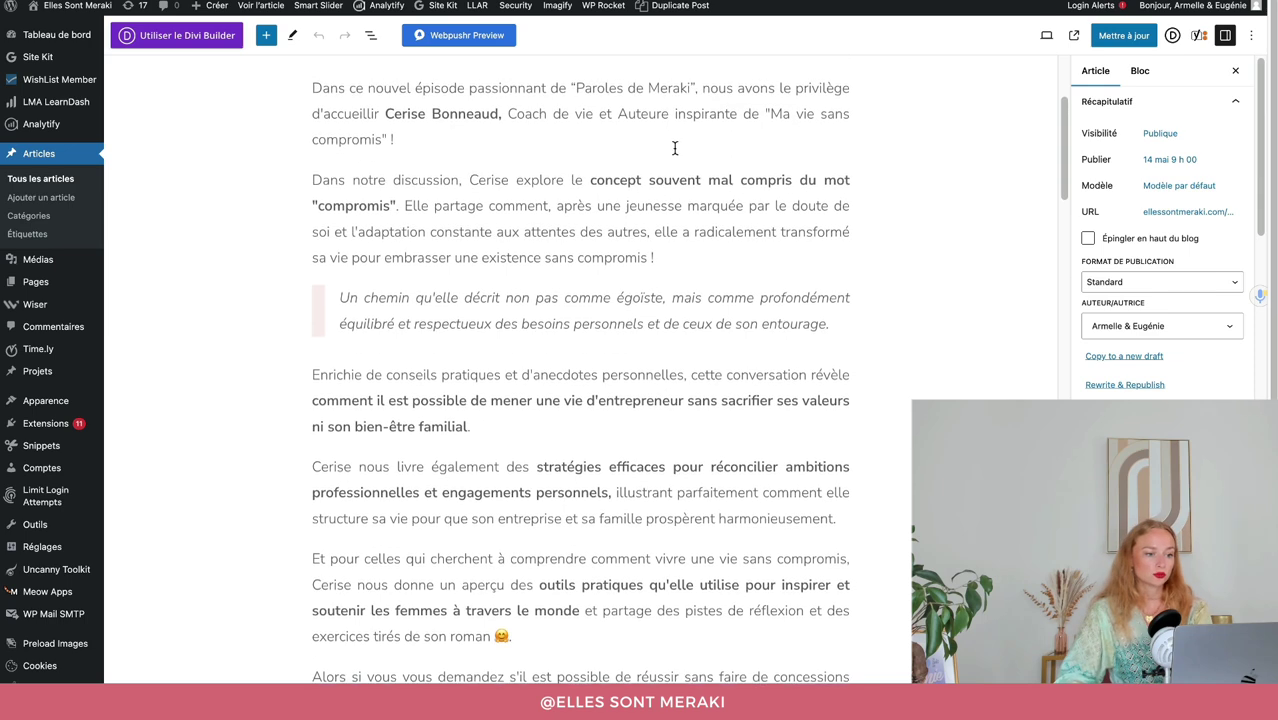
scroll(605, 378, down, 4)
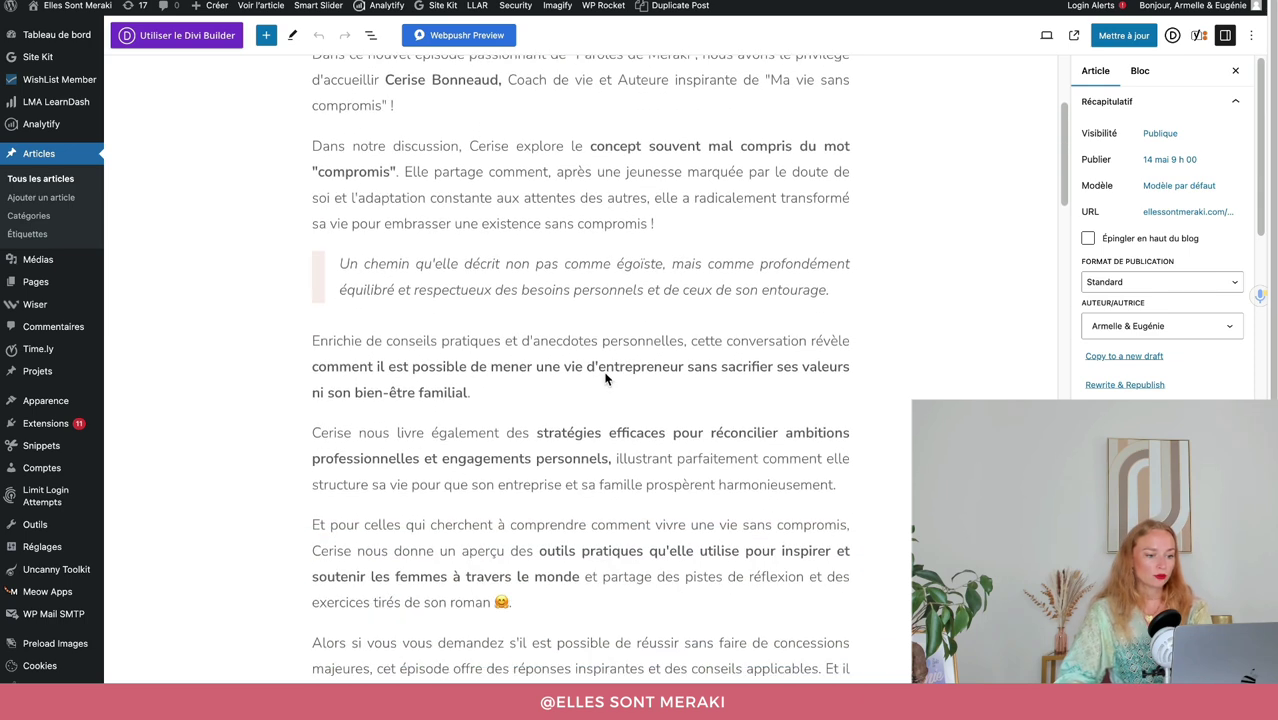
click(512, 397)
key(Return)
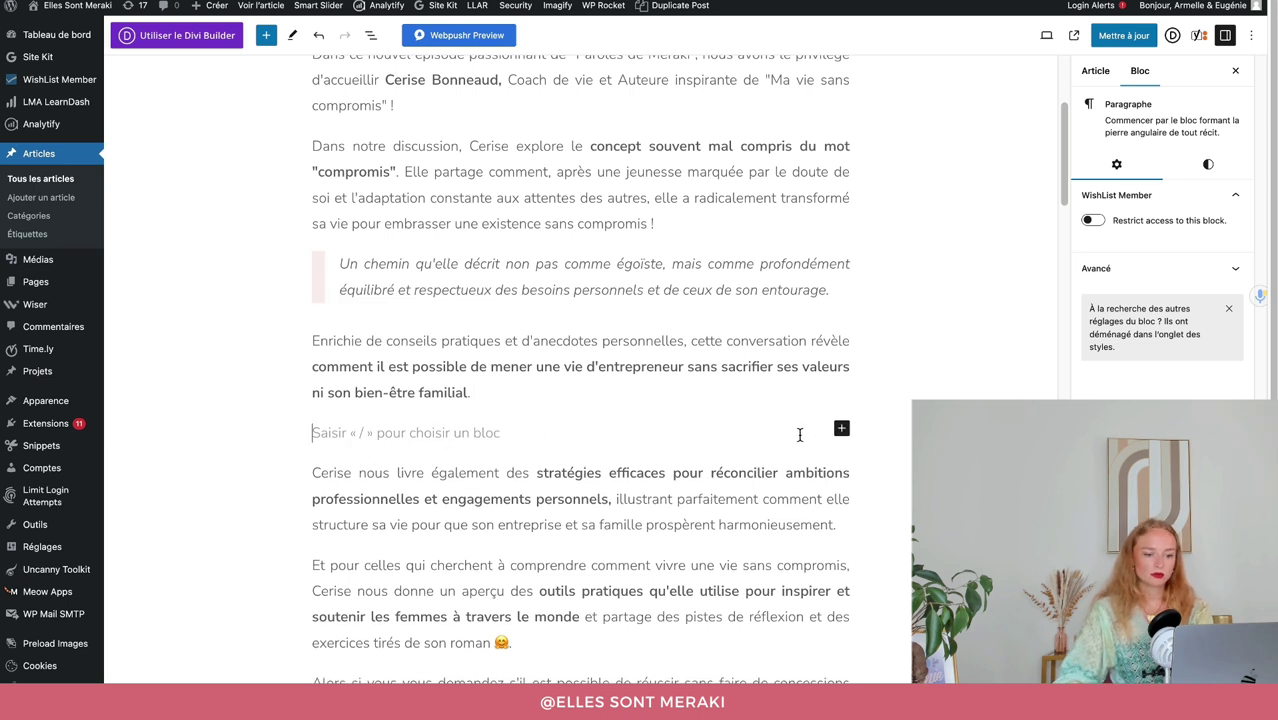
click(842, 432)
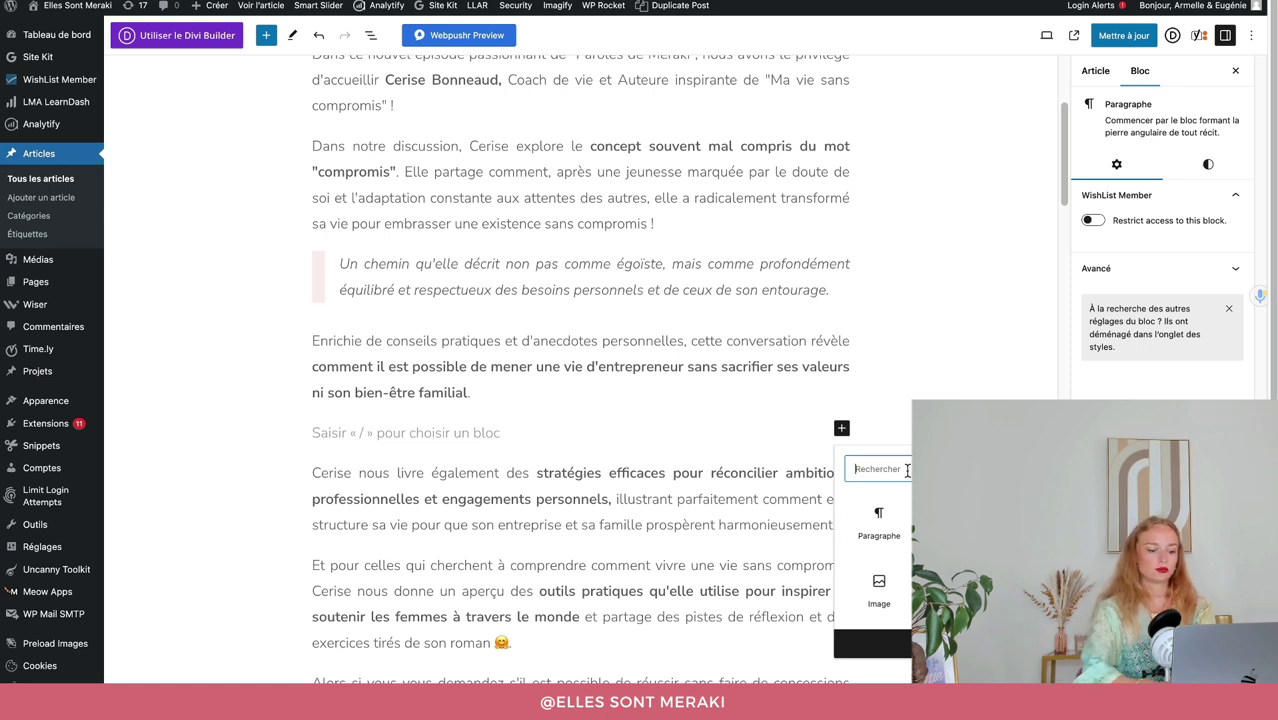
text(htm)
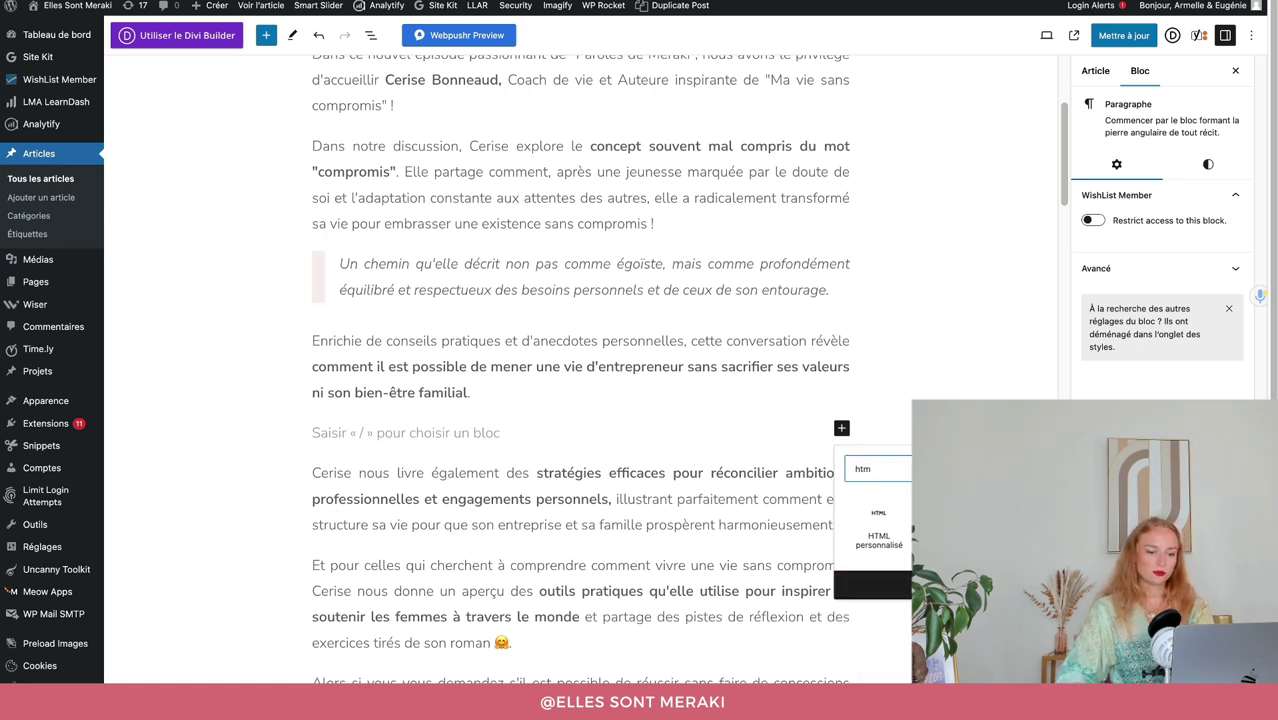
click(874, 535)
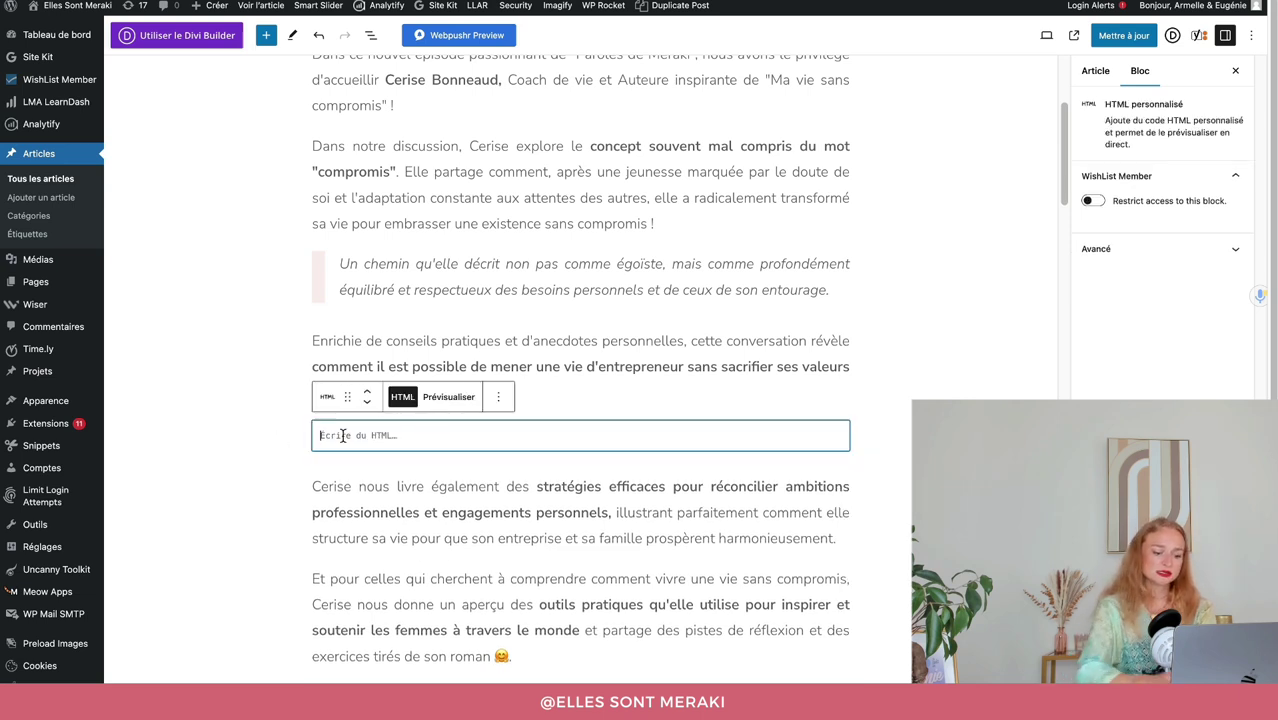
Paste the copied form script into the HTML block and update the article.
key(super+v)
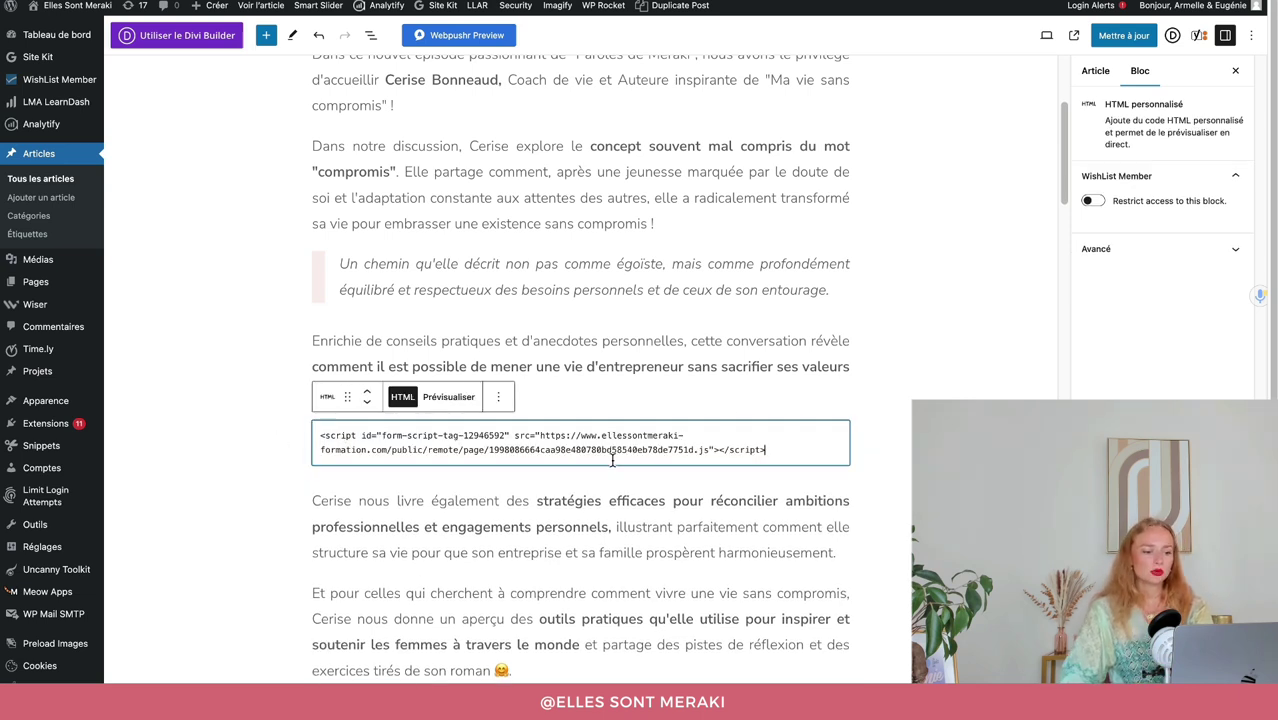
click(458, 497)
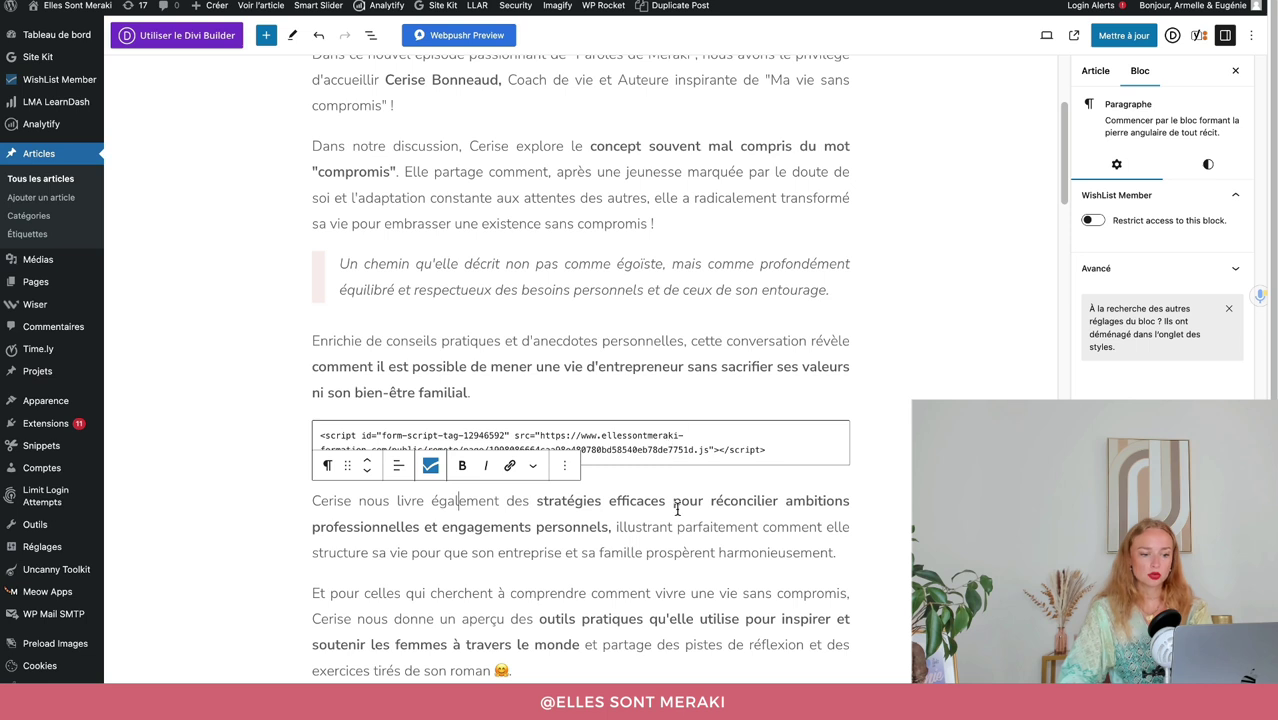
click(1123, 40)
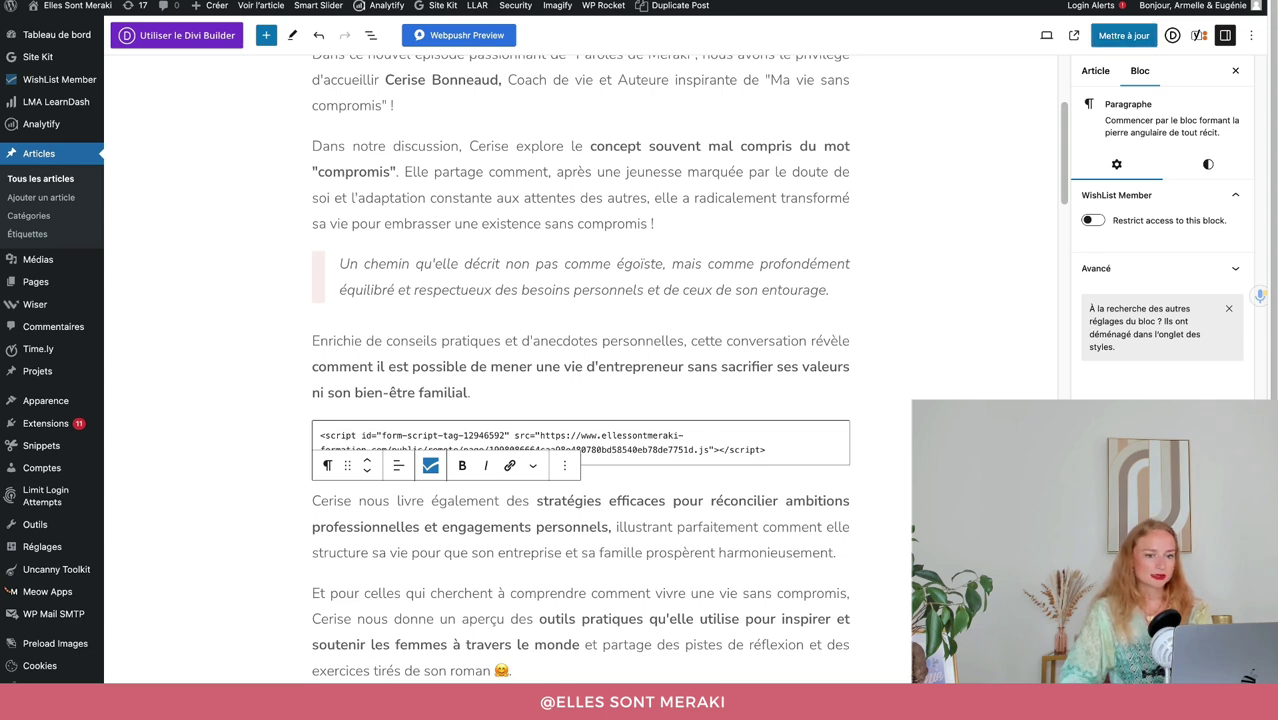
Open the published article and examine how the embedded opt-in form displays within the text.
click(1073, 36)
scroll(194, 399, down, 10)
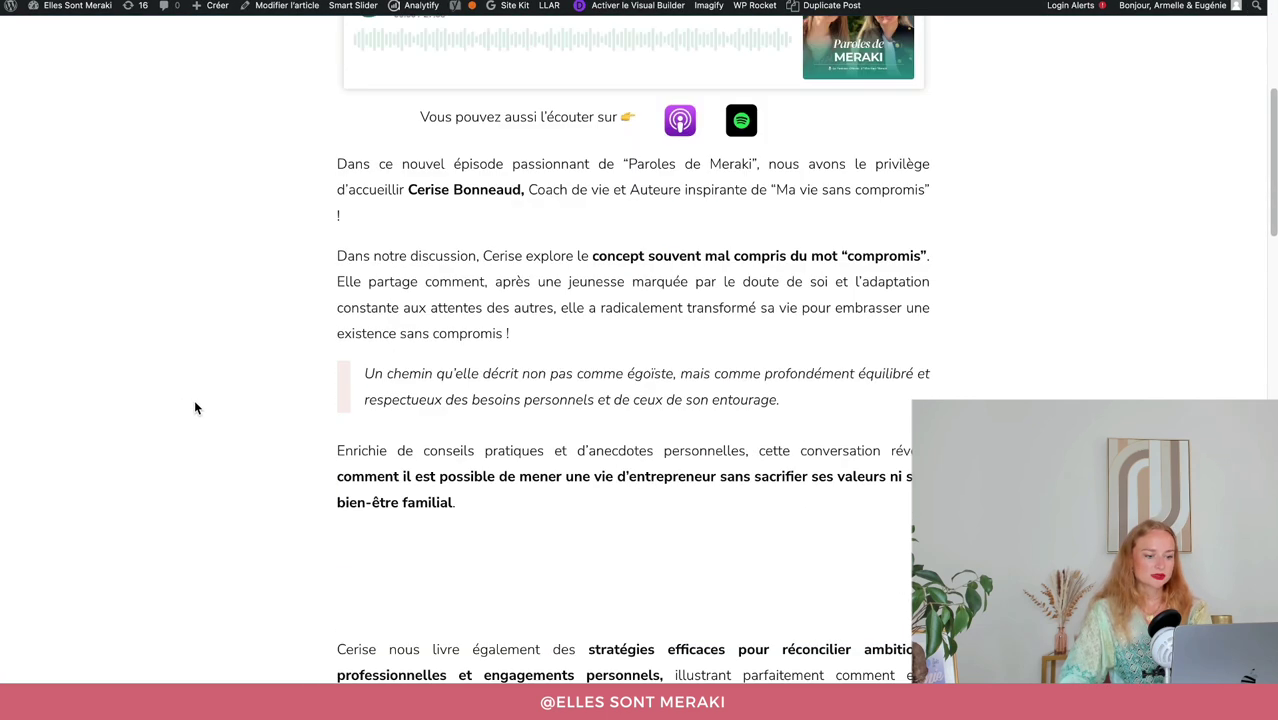
scroll(200, 404, down, 1)
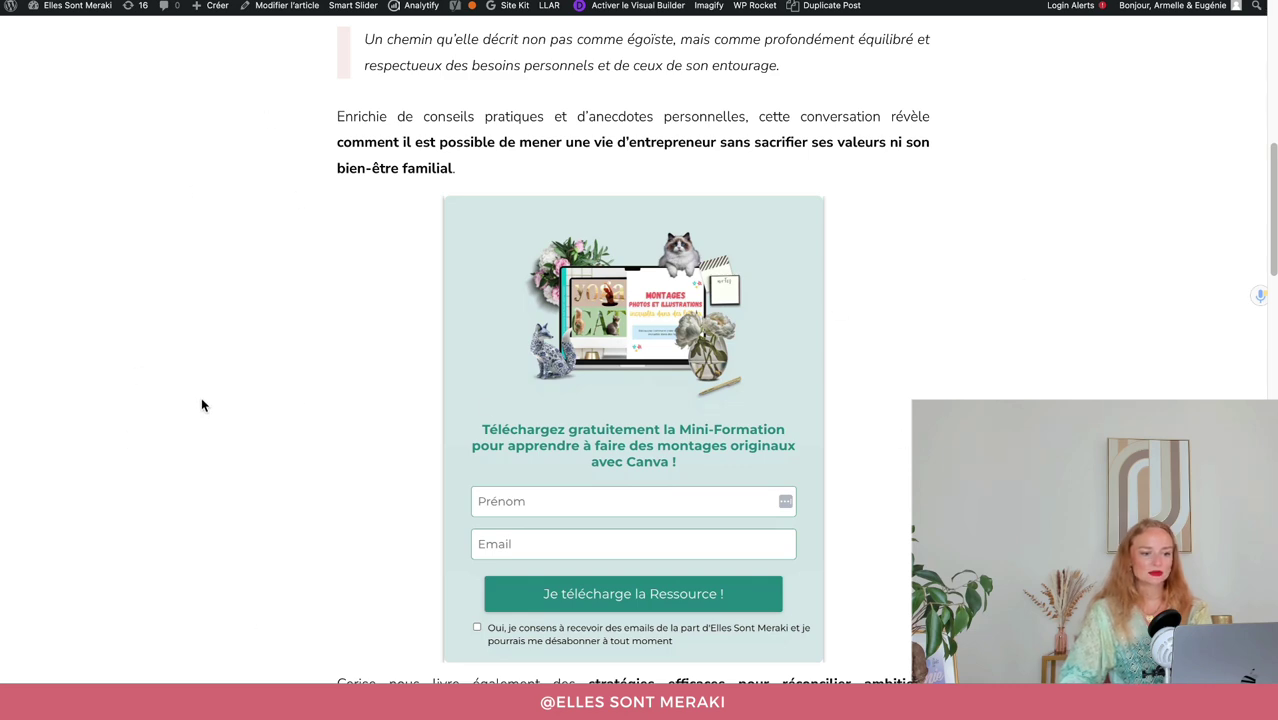
scroll(202, 405, down, 1)
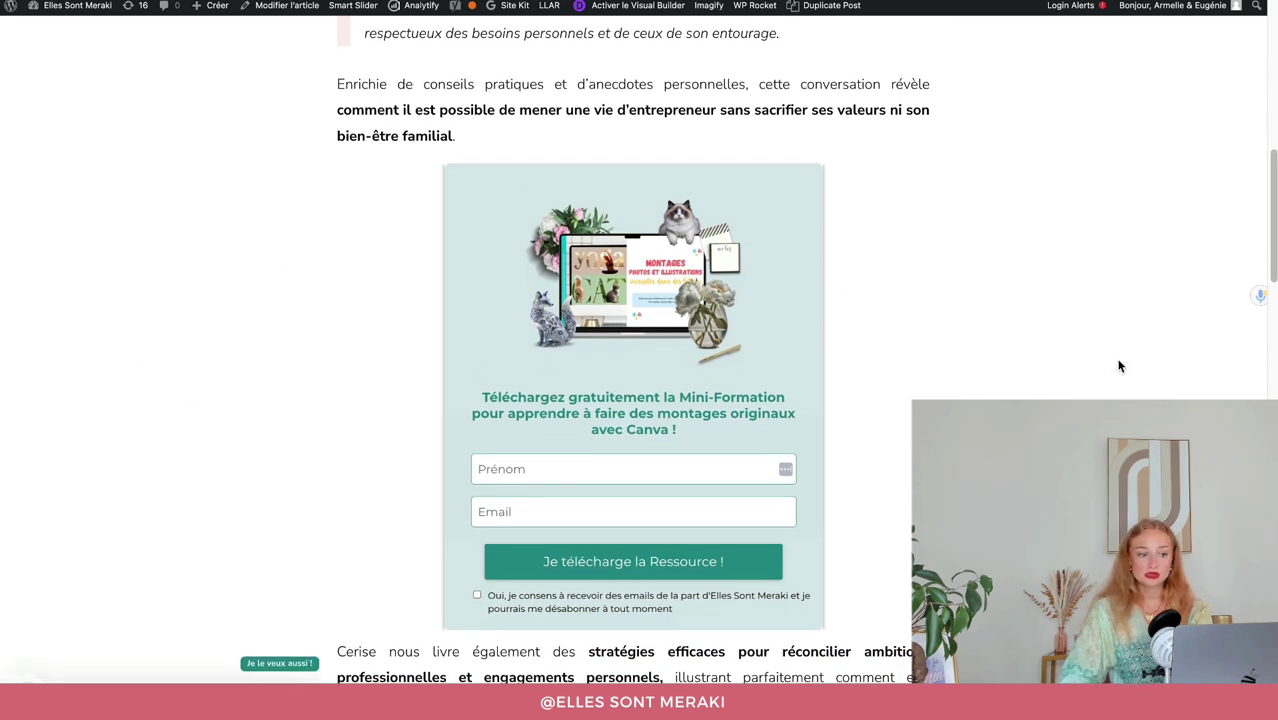
scroll(1085, 350, up, 1)
scroll(1075, 345, up, 8)
scroll(1072, 342, down, 9)
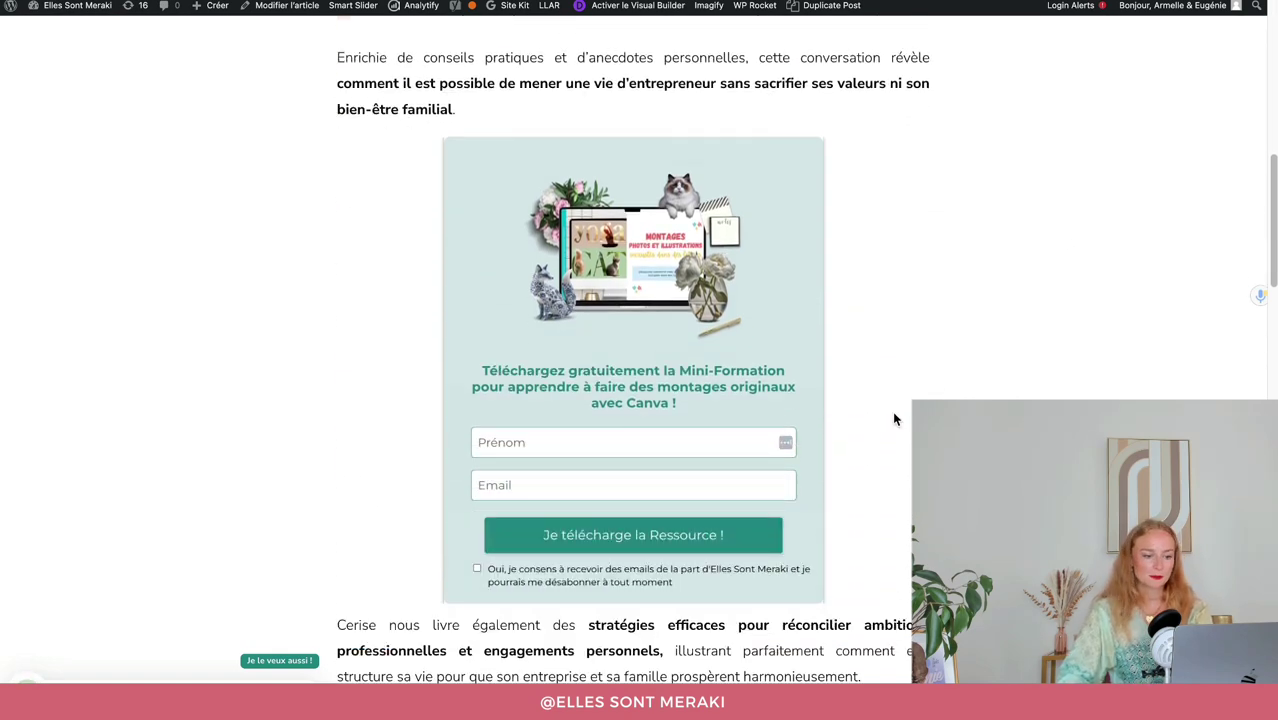
key(super+plus)
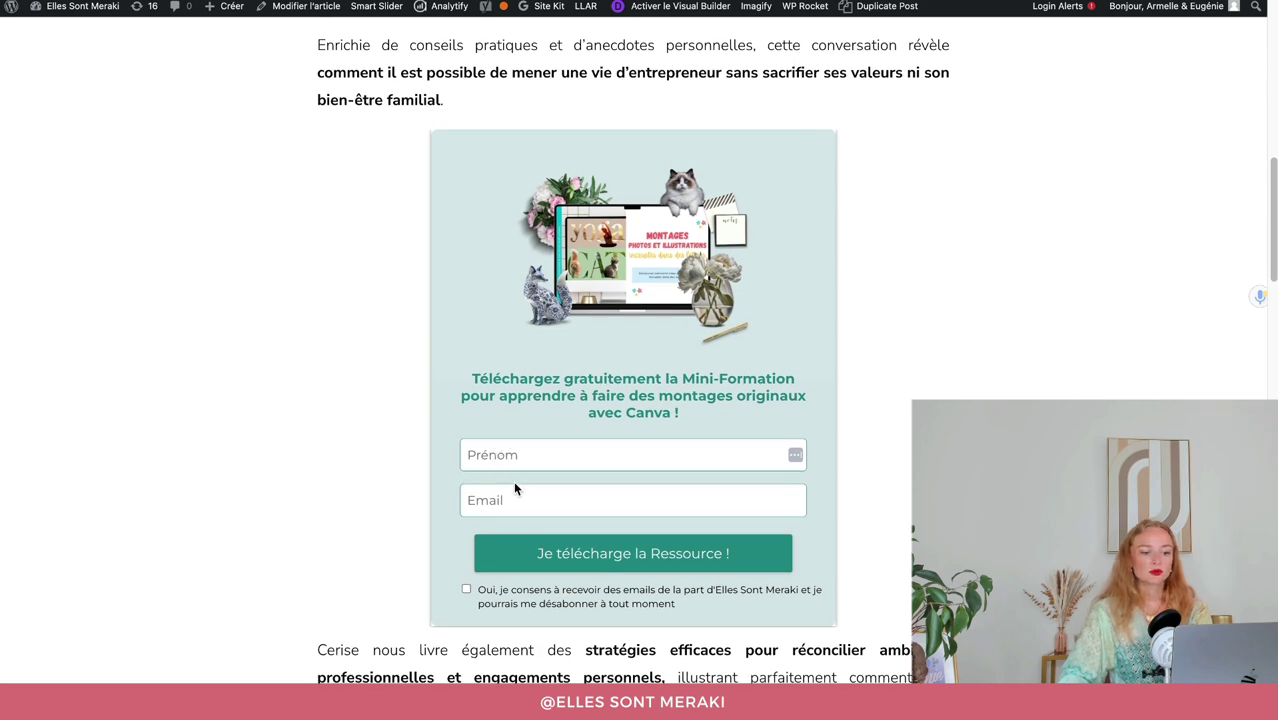
Test the embedded form by filling in the first name and e-mail, giving the mandatory consent, and submitting it.
click(540, 426)
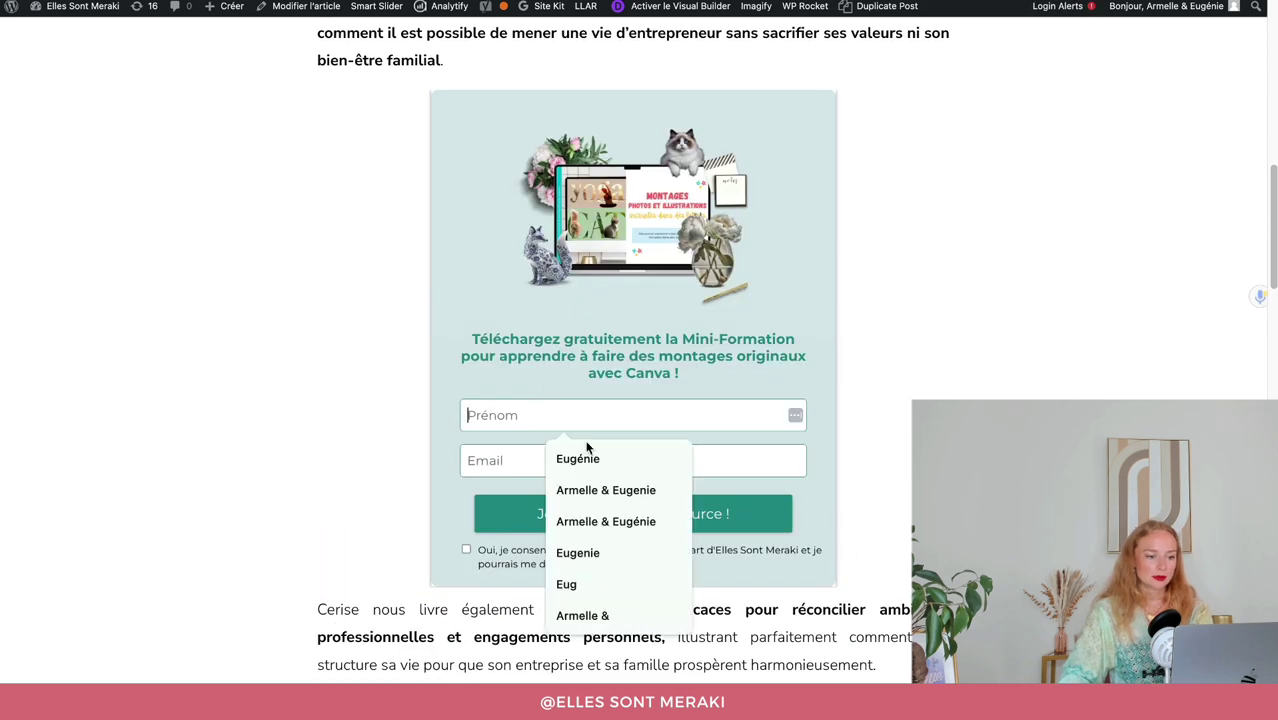
click(578, 458)
click(568, 455)
click(605, 502)
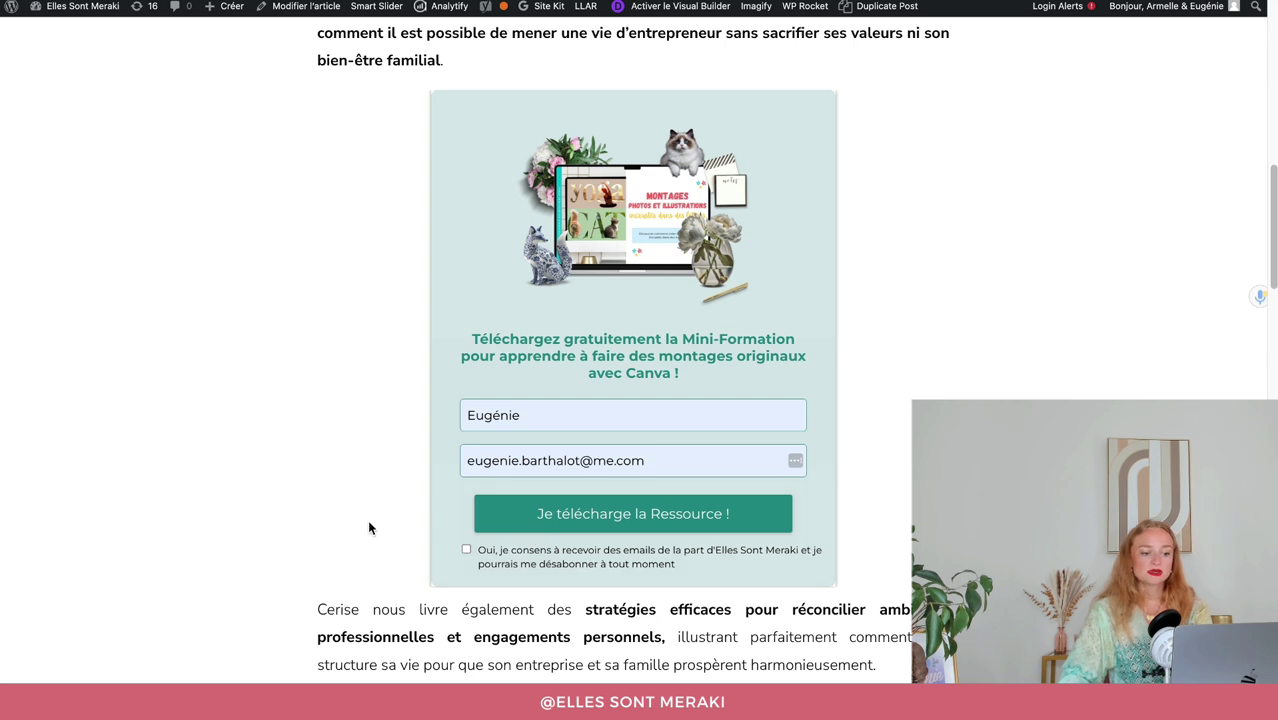
click(541, 533)
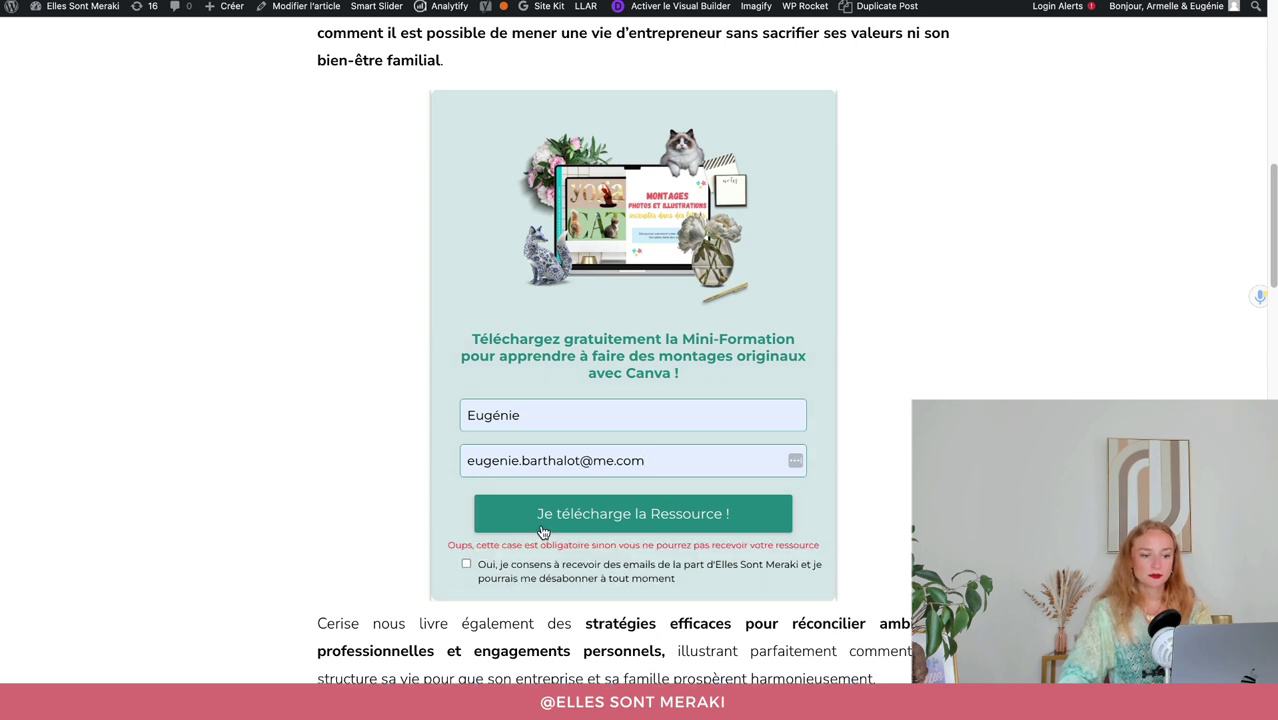
click(530, 566)
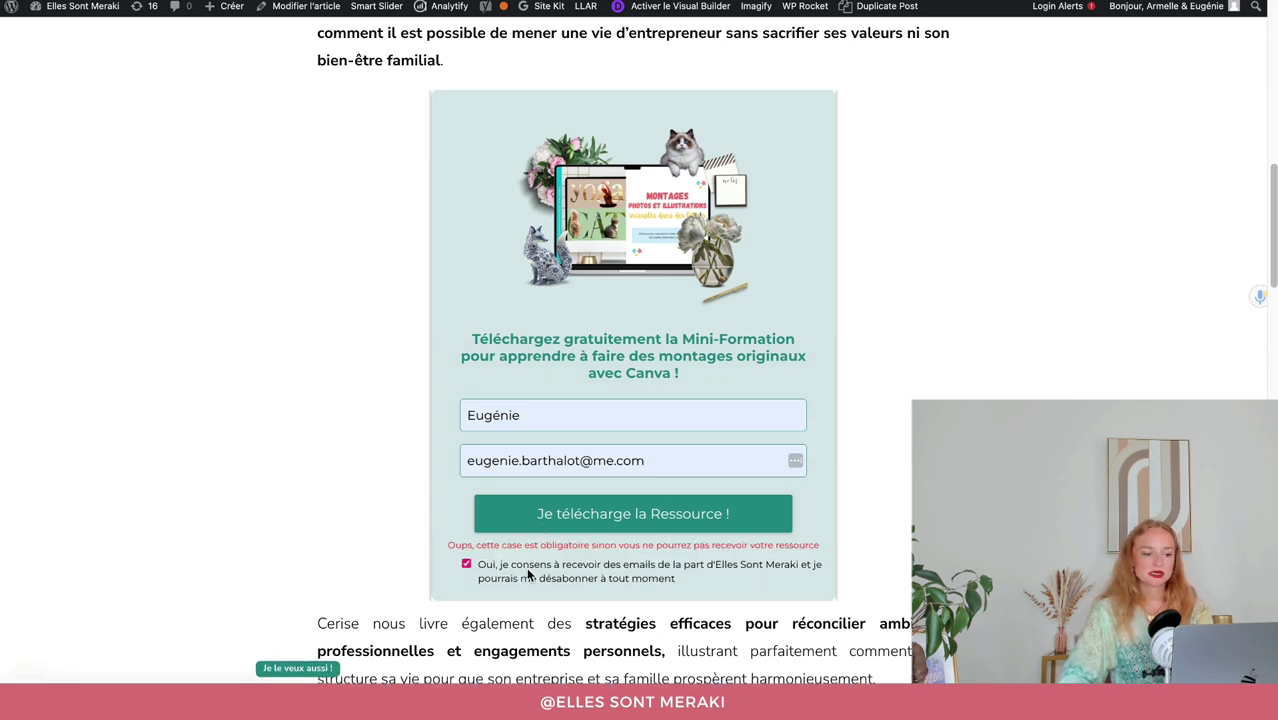
click(544, 516)
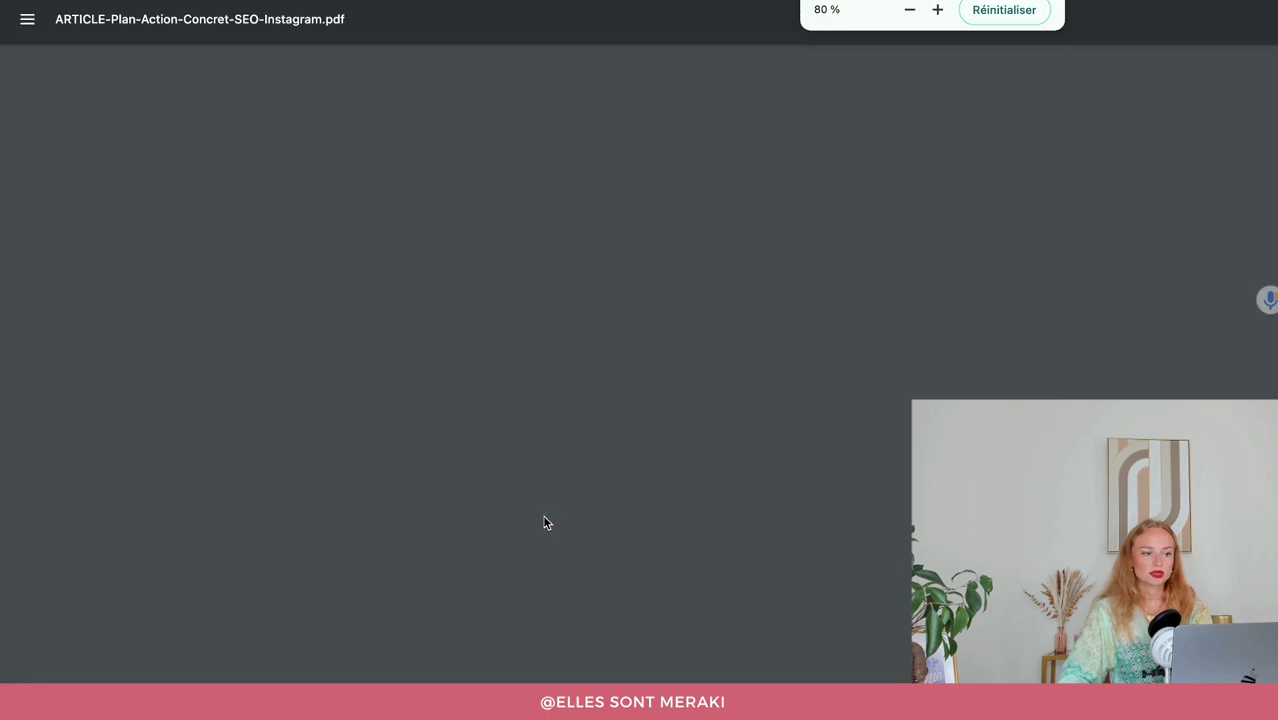
Look through the opening pages of the Instagram SEO action plan PDF reached after submitting the form.
scroll(545, 510, down, 15)
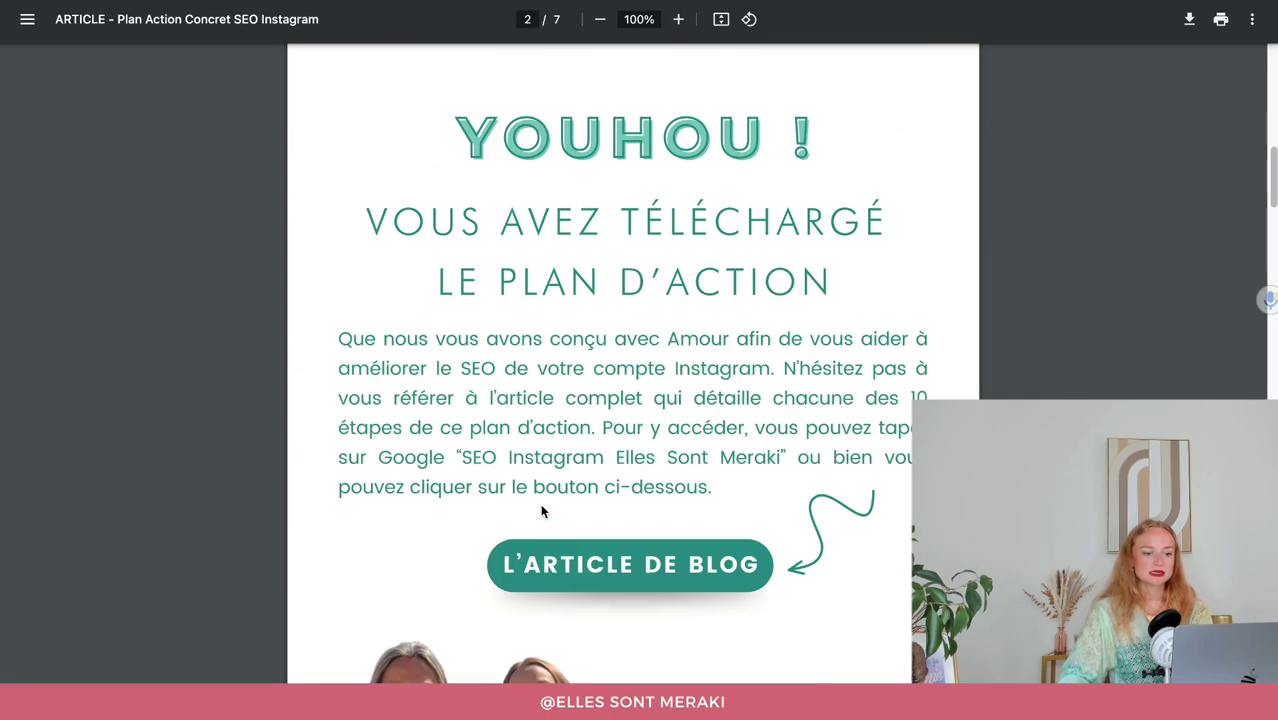
scroll(540, 505, up, 12)
scroll(540, 509, up, 2)
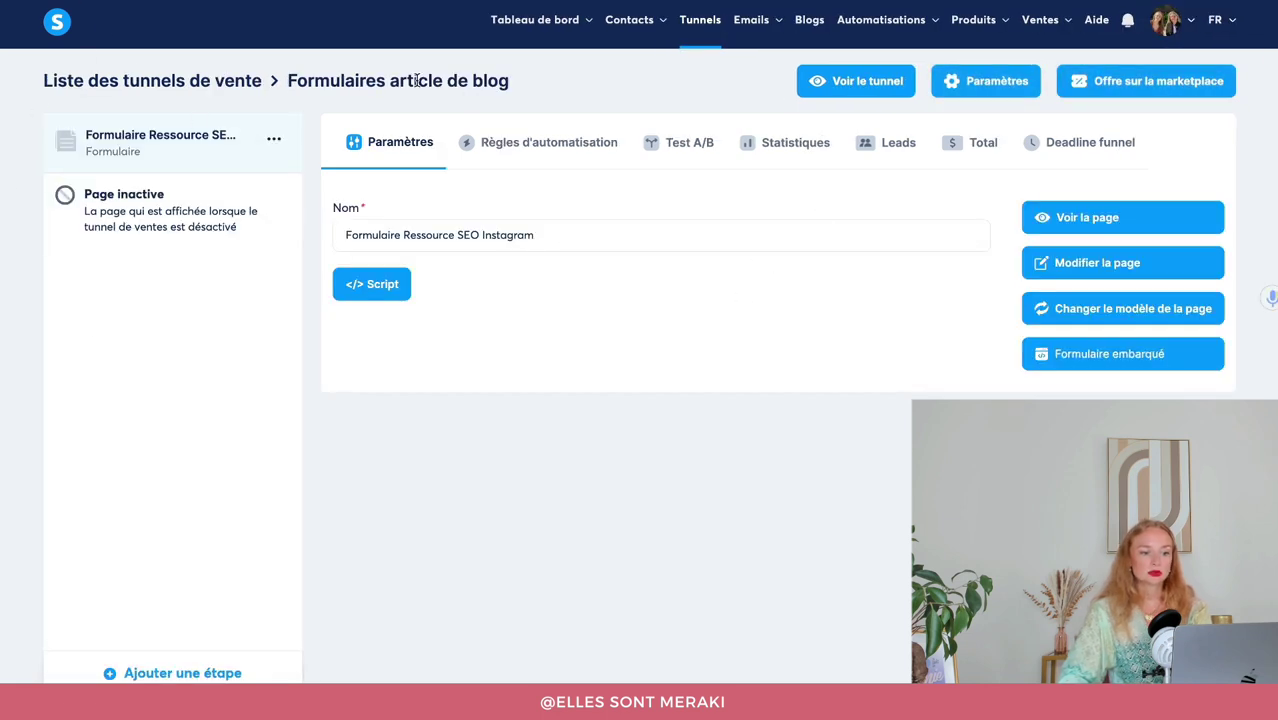
Open the test subscriber's contact record from the form's leads and check its tags for "Ressource article de blog".
click(884, 148)
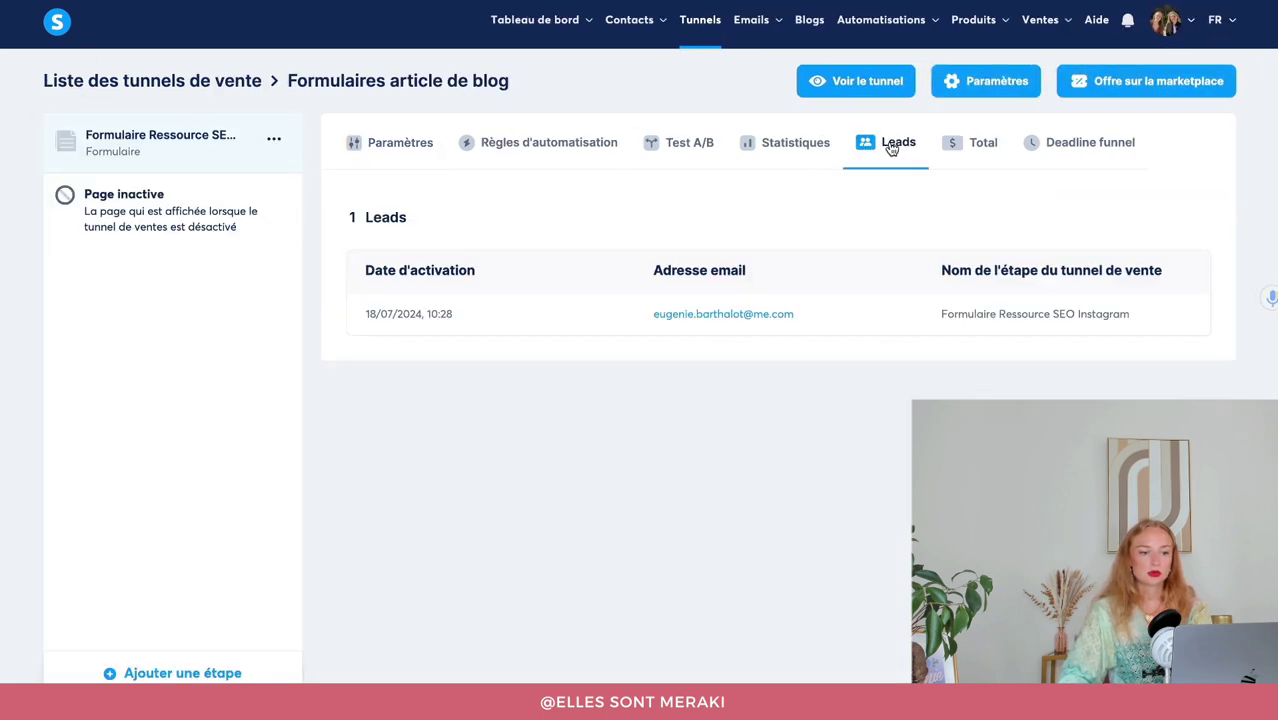
click(698, 317)
scroll(645, 477, down, 6)
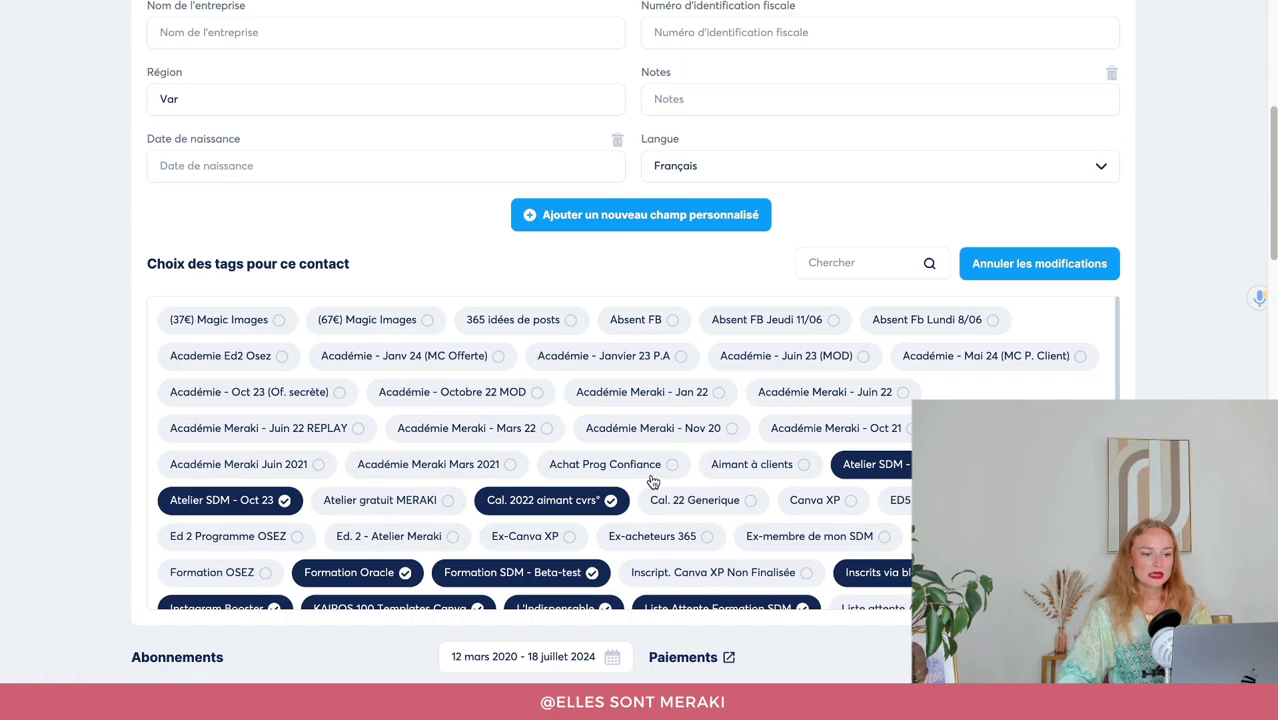
scroll(334, 562, down, 4)
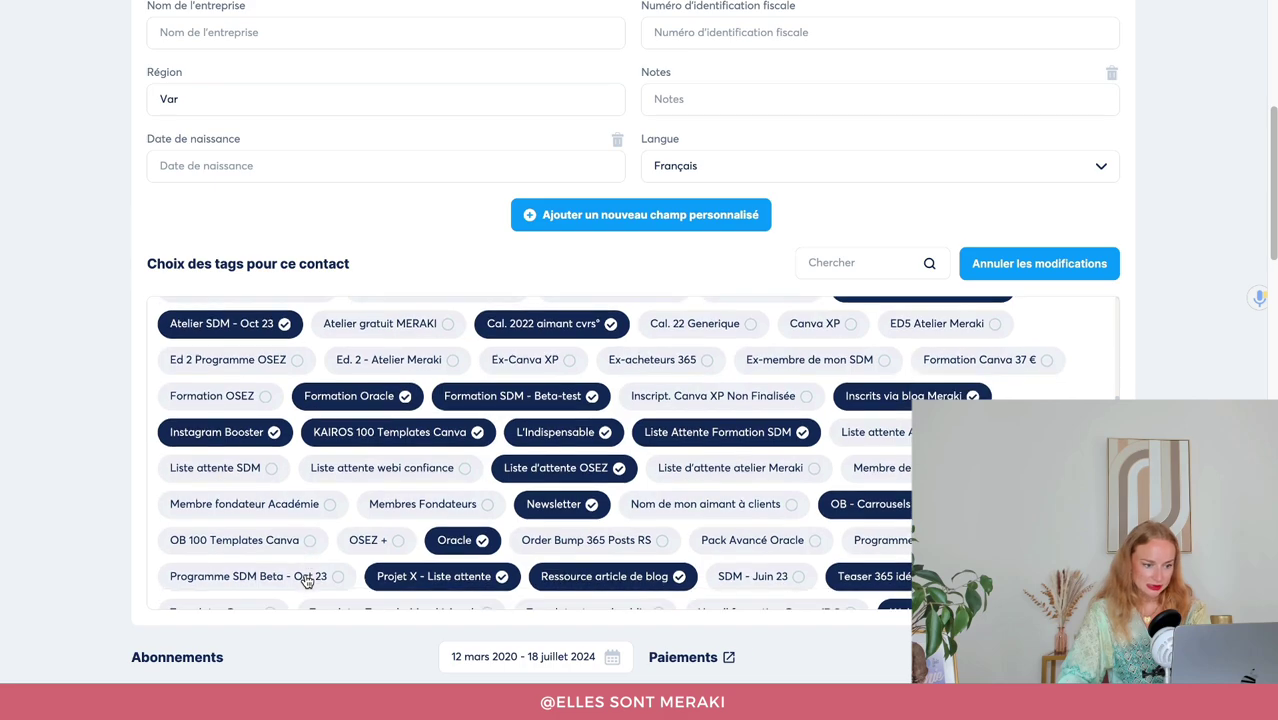
scroll(400, 560, up, 2)
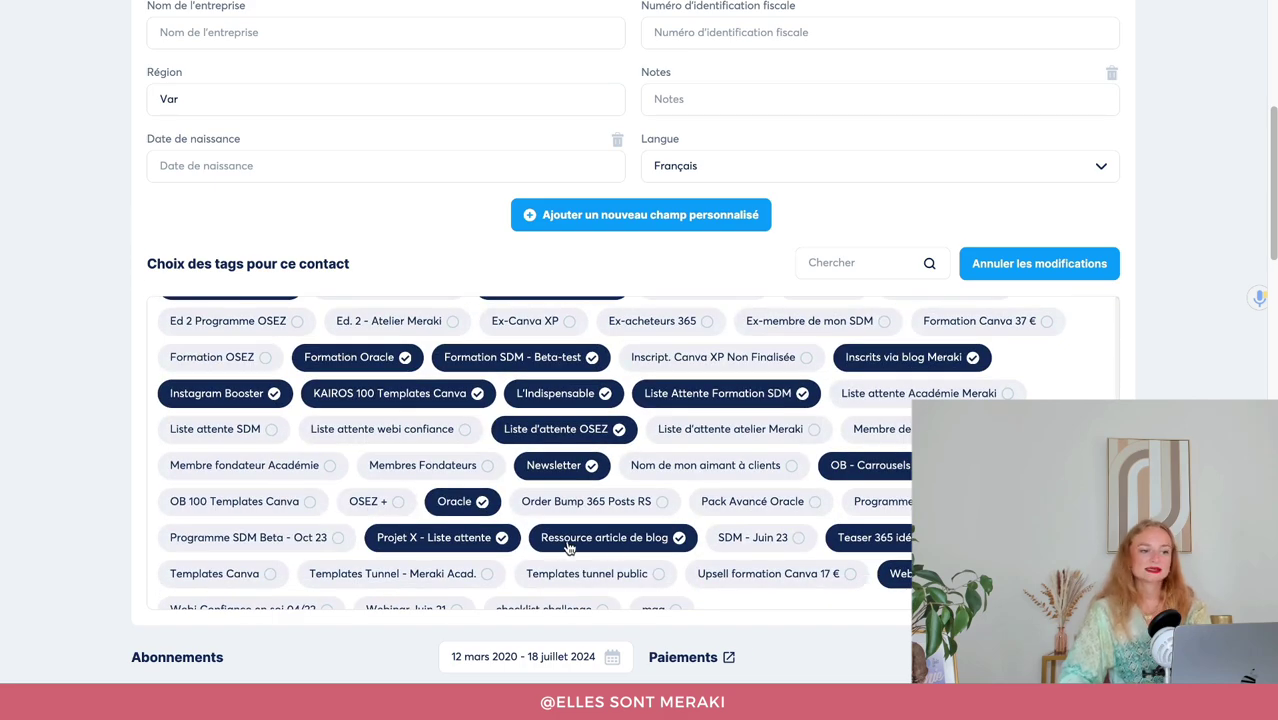